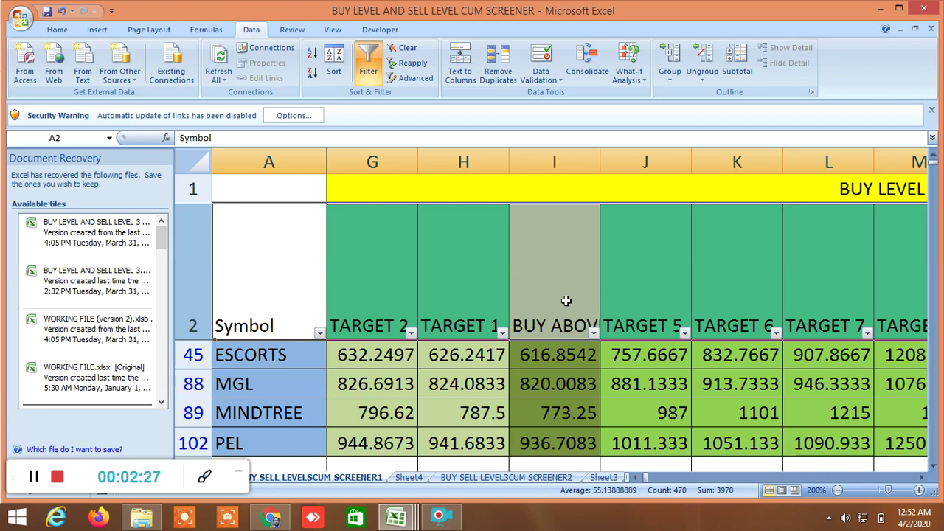
Step: Examine the BUY ABOVE column and its TARGET 1 to TARGET 4 columns under BUY LEVEL AND SELL LEVELS 1
left_click(831, 196)
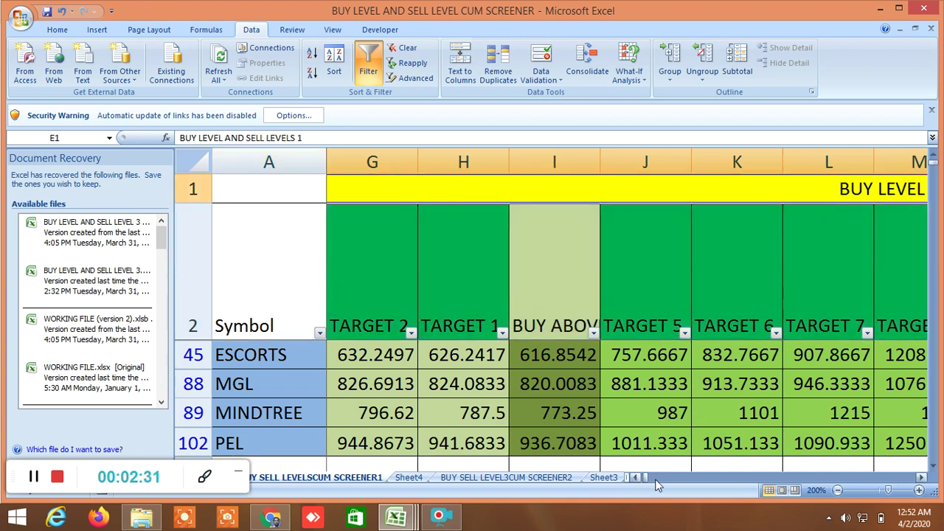
left_click(636, 478)
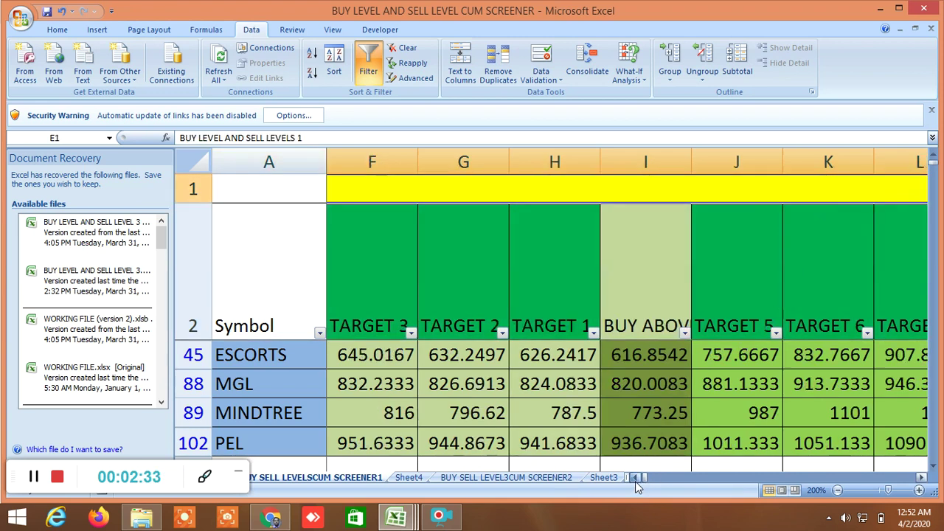
left_click(636, 478)
left_click(741, 262)
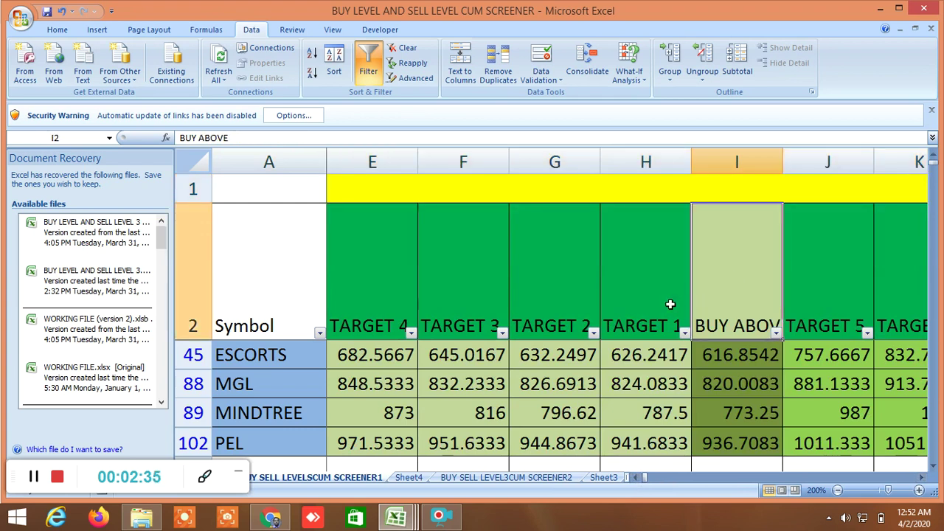
left_click(649, 299)
left_click(389, 298)
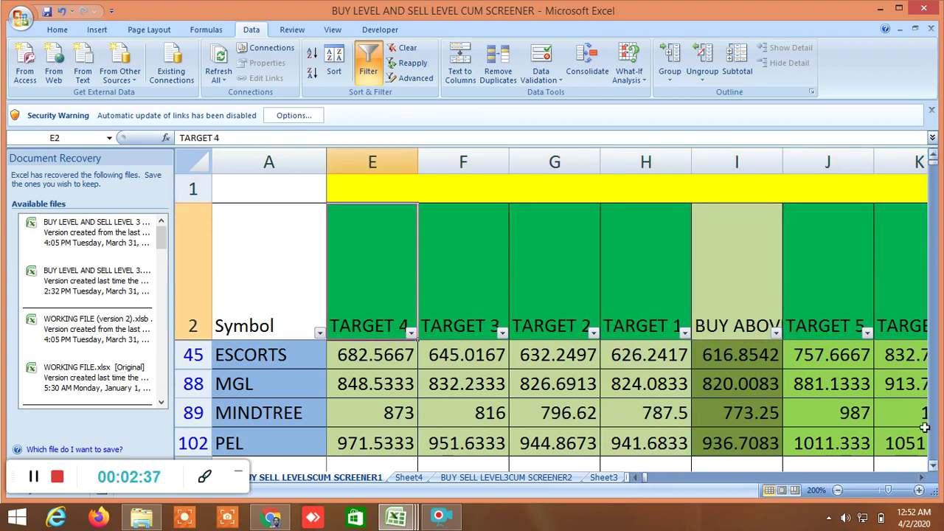
Step: Review the buy-side TARGET 5 to 8 columns and the Sell below column with all its sell-side targets
left_click(922, 479)
left_click(923, 478)
double_click(922, 479)
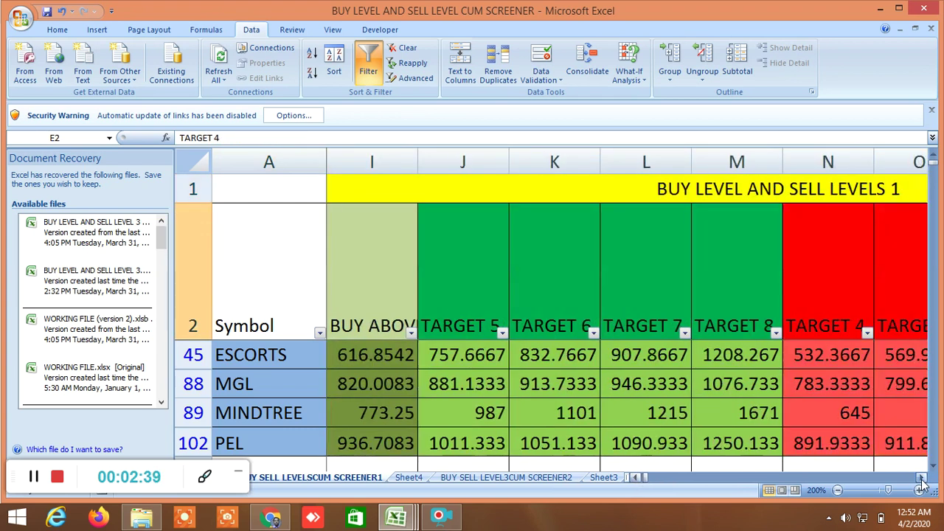
left_click(922, 479)
double_click(922, 479)
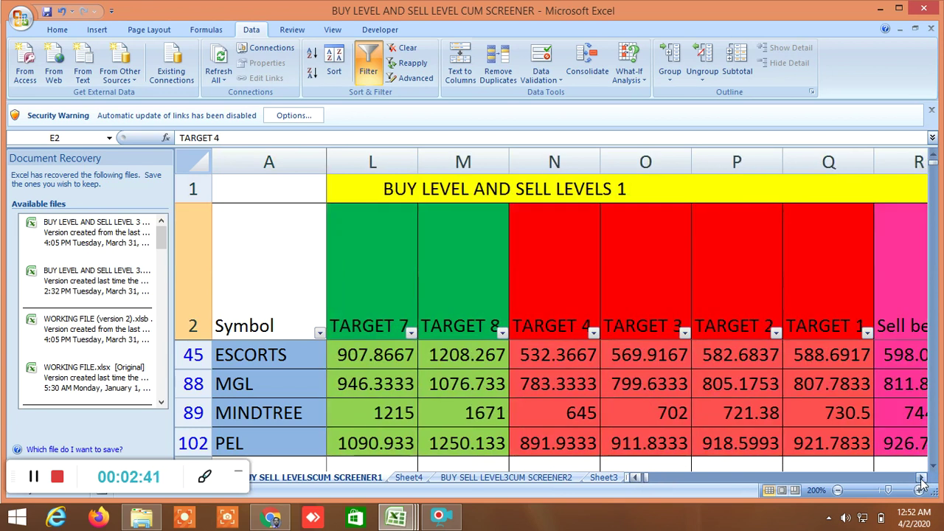
double_click(922, 478)
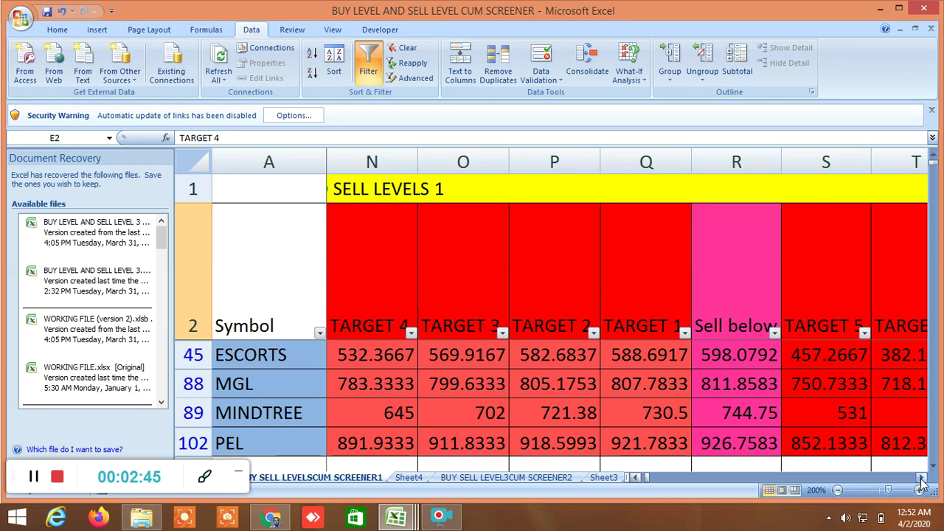
left_click(922, 478)
left_click(922, 479)
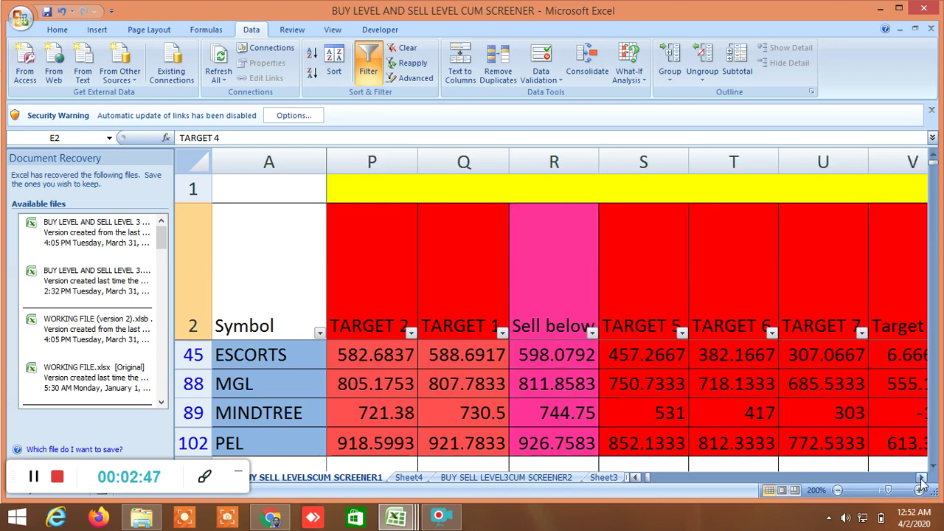
left_click(922, 478)
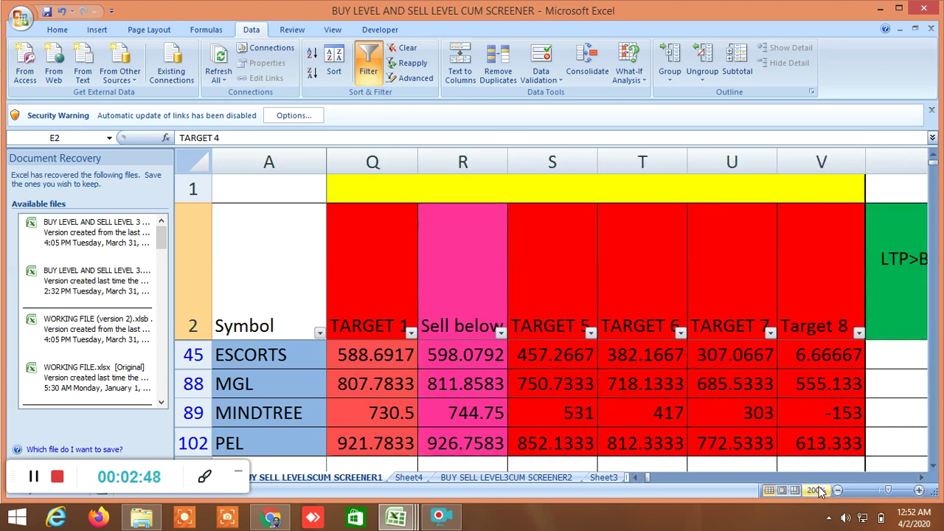
Step: Go back from the sell-side targets to the BUY ABOVE and buy-side TARGET 5 to 8 columns
left_click(636, 478)
left_click(636, 478)
left_click(637, 478)
left_click(637, 478)
left_click(637, 478)
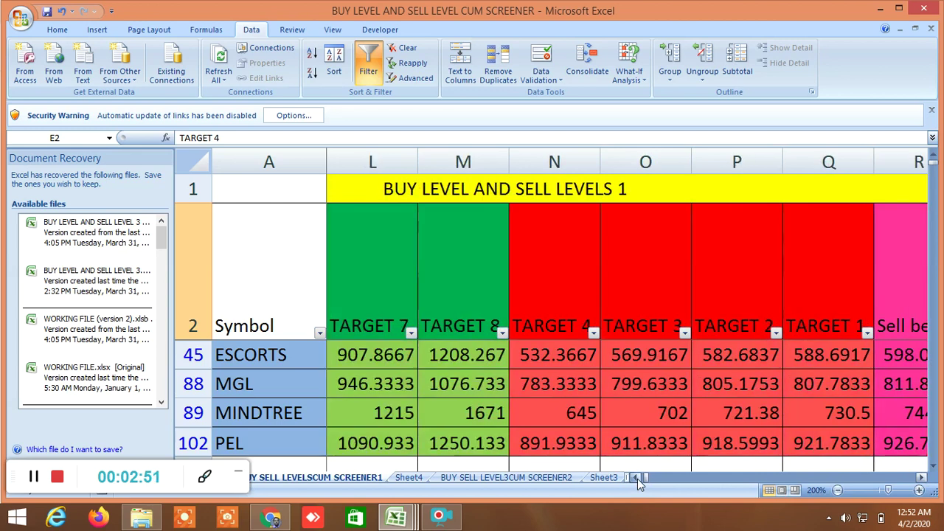
left_click(637, 478)
left_click(637, 478)
left_click(637, 478)
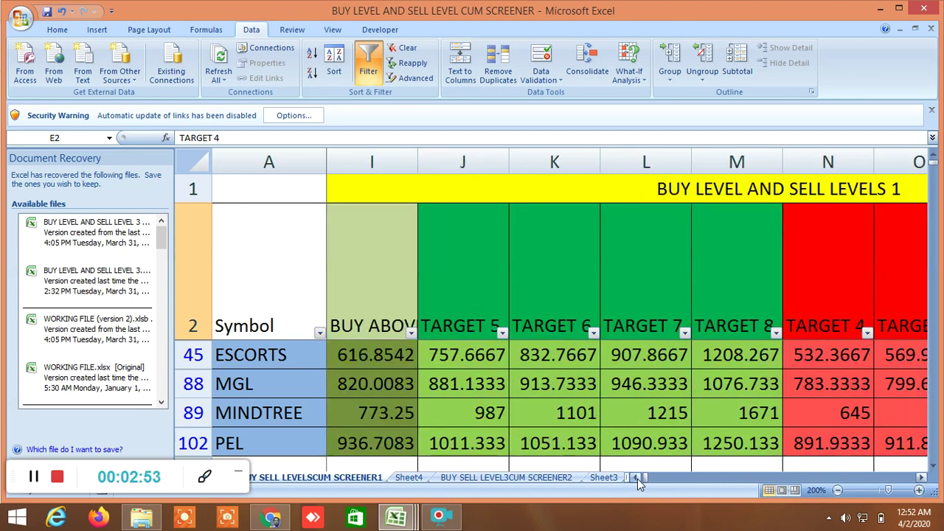
left_click(921, 478)
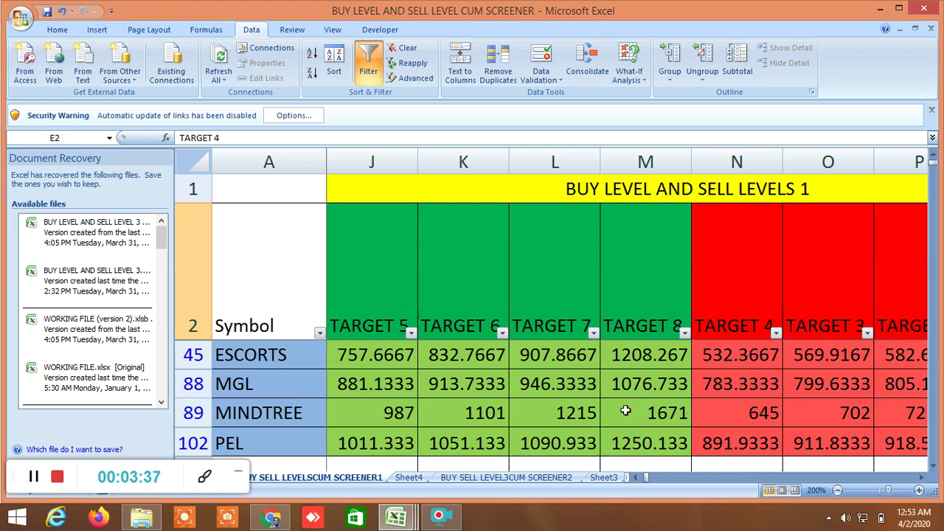
Step: Compare each filtered stock's CLOSE price with its buy-side TARGET 1 to 4 and BUY ABOVE levels
left_click(636, 478)
left_click(635, 478)
left_click(636, 478)
left_click(636, 478)
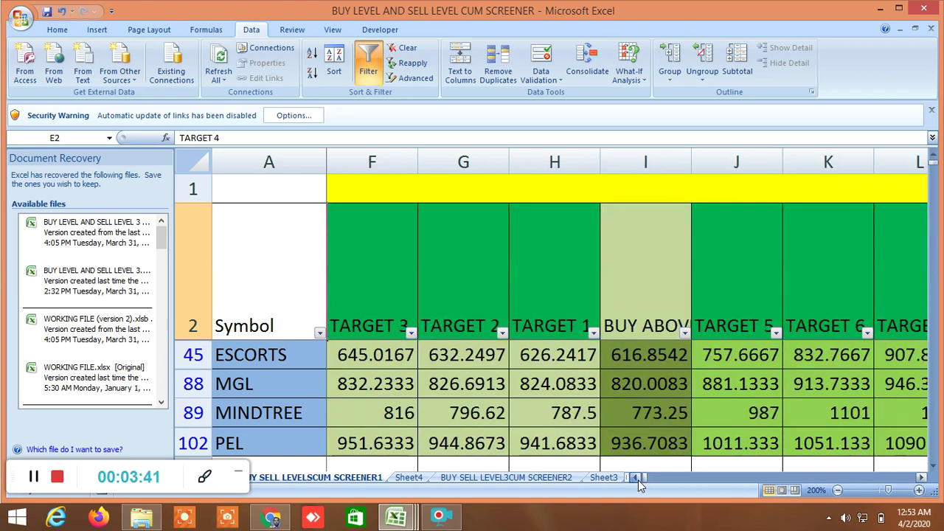
left_click(636, 478)
left_click(636, 478)
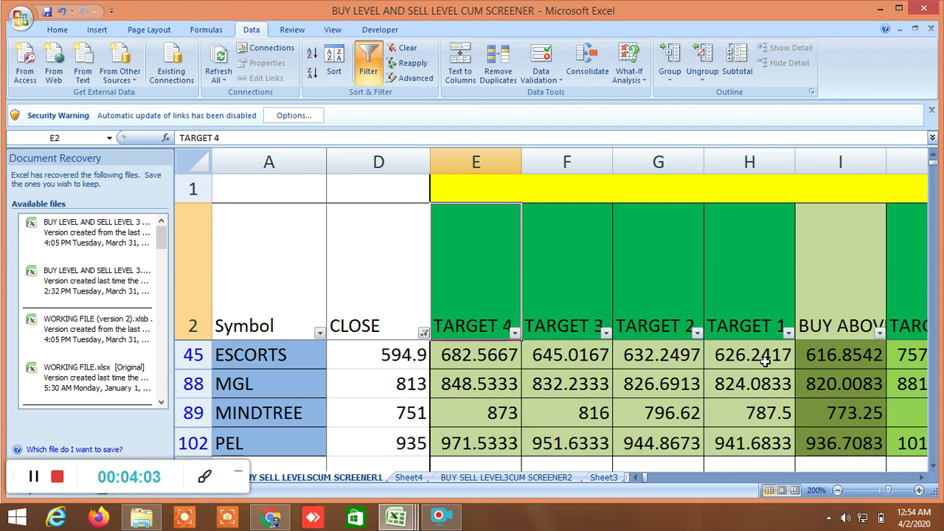
Step: Check the sell-side TARGET 1 to 4 and Sell below levels, and return to the BUY ABOVE column
left_click(919, 478)
left_click(920, 478)
left_click(920, 479)
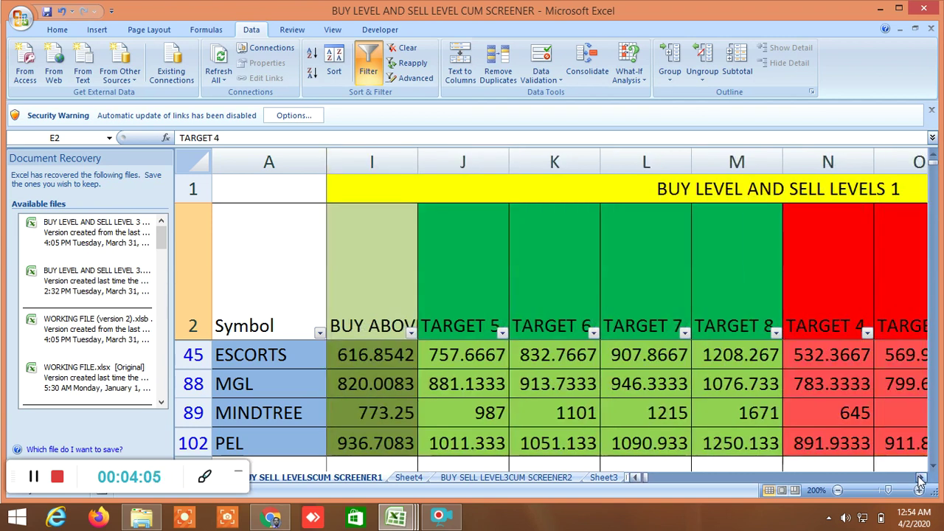
left_click(920, 478)
double_click(920, 478)
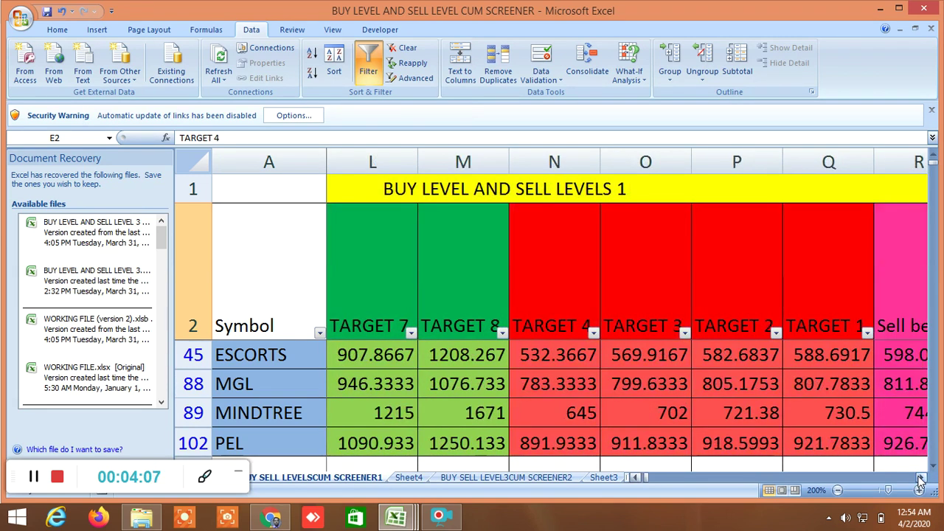
left_click(920, 478)
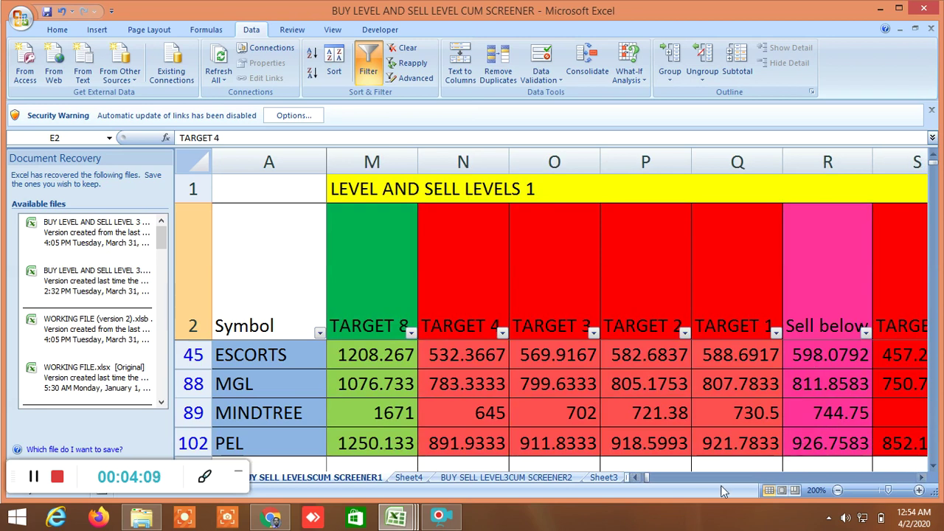
left_click_drag(640, 480, 640, 481)
left_click(640, 481)
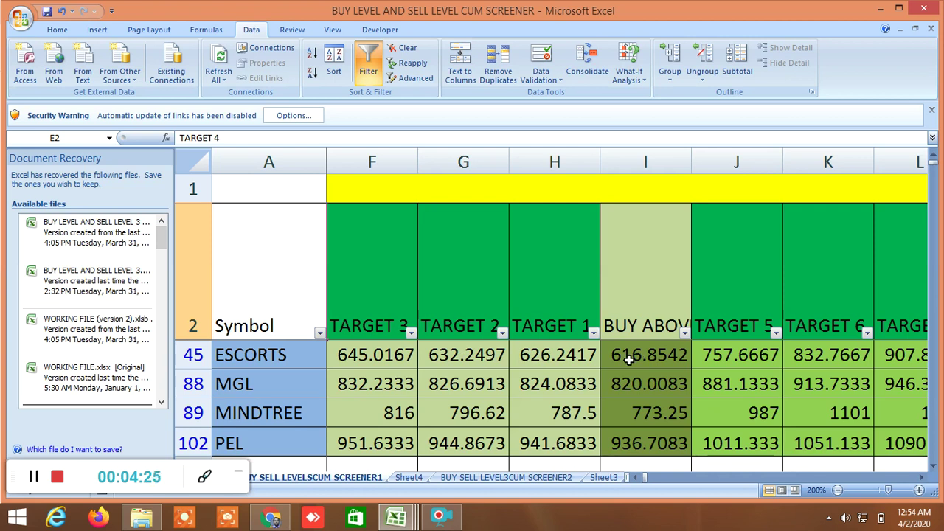
Step: Examine the LTP screener columns that test the price against the buy, sell and target levels
left_click(921, 478)
left_click(921, 478)
left_click(921, 478)
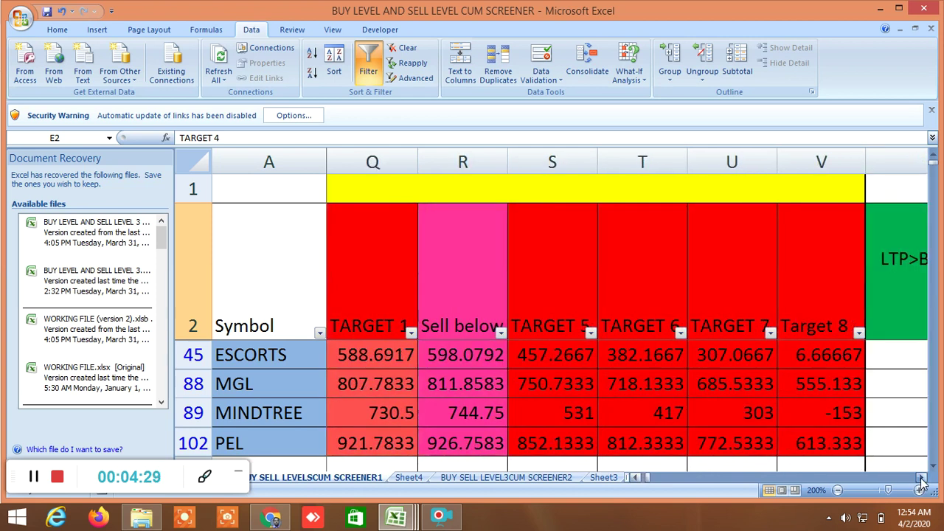
left_click(921, 478)
left_click(921, 478)
left_click(921, 478)
left_click(922, 478)
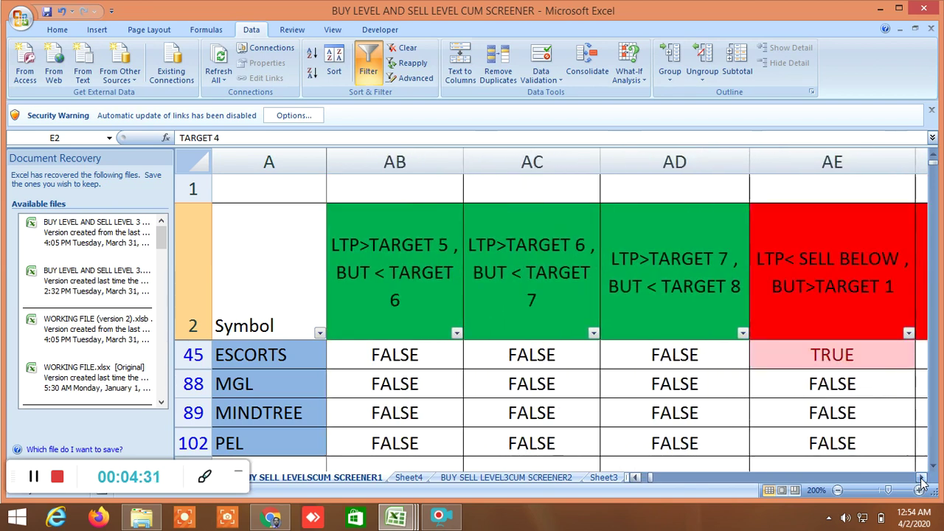
left_click(921, 478)
left_click(922, 478)
left_click(921, 478)
left_click(922, 478)
left_click(921, 478)
left_click(922, 478)
left_click(921, 478)
left_click(921, 478)
left_click(922, 478)
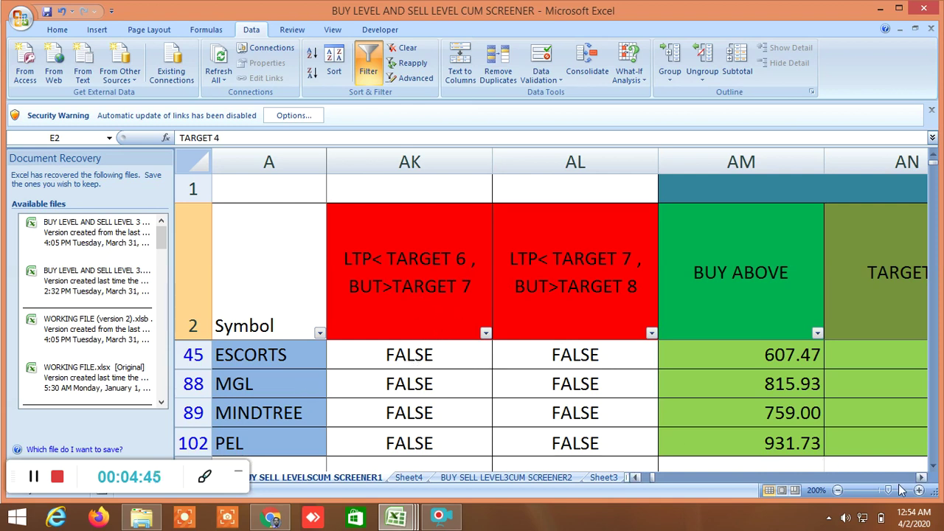
Step: Review the BUY LEVEL AND SELL LEVELS 2 section with its buy, sell and target columns, plus the ADVANCE and decline columns
left_click(924, 478)
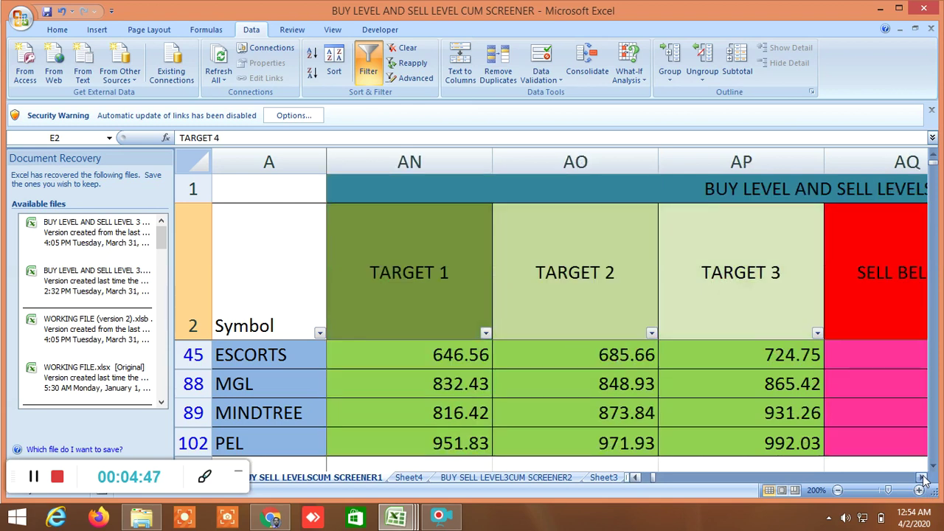
left_click(924, 478)
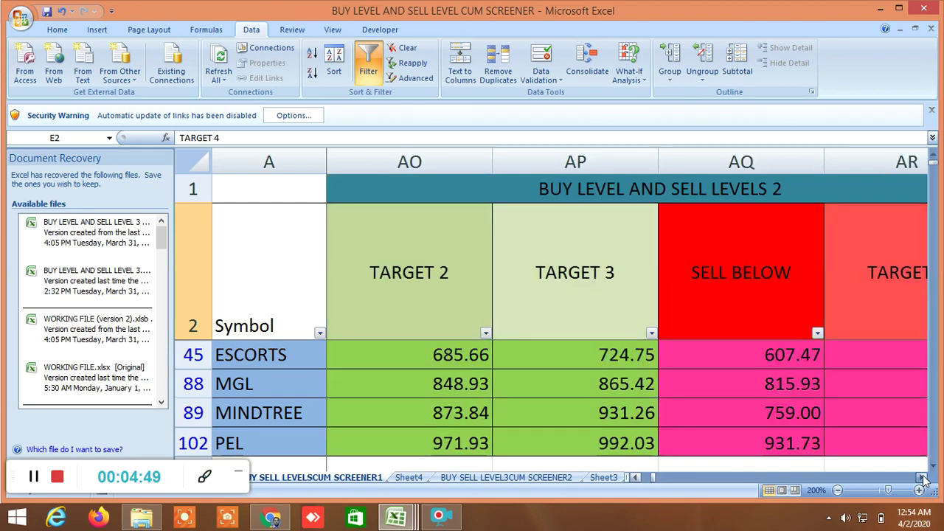
left_click(923, 478)
left_click(924, 478)
left_click(923, 478)
left_click(924, 478)
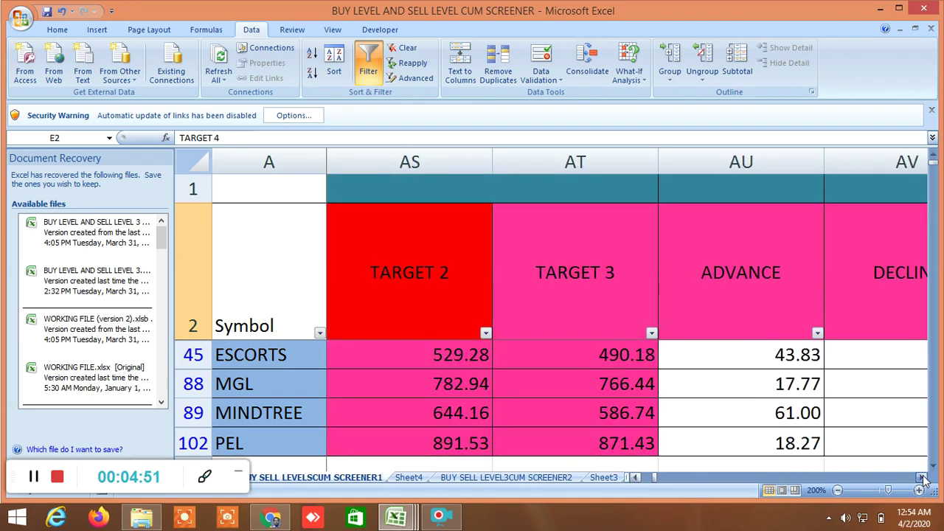
left_click(924, 478)
left_click(924, 478)
left_click(924, 478)
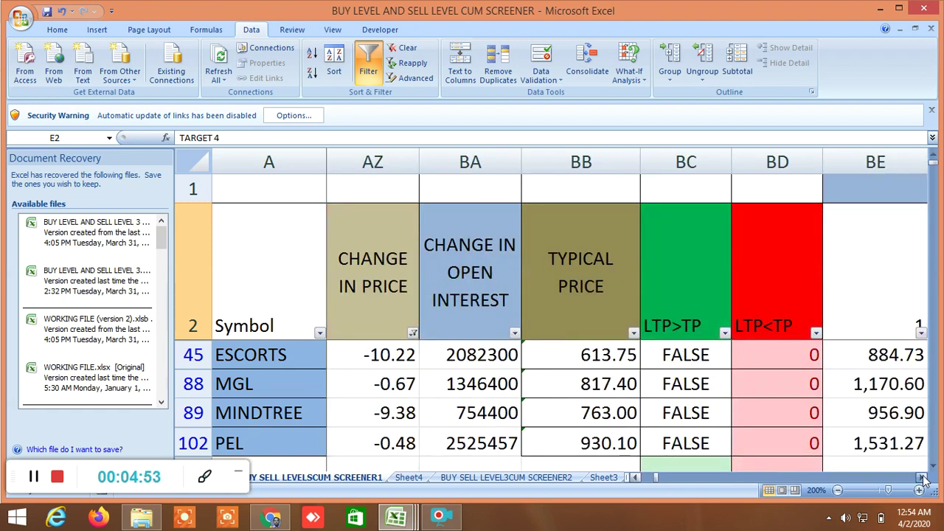
Step: Look through the columns from TYPICAL PRICE and its LTP comparisons to the 3 and 10 period moving averages and crossover signals
left_click(924, 478)
left_click(923, 478)
left_click(924, 478)
left_click(923, 478)
left_click(923, 478)
left_click(923, 478)
left_click(924, 478)
left_click(924, 478)
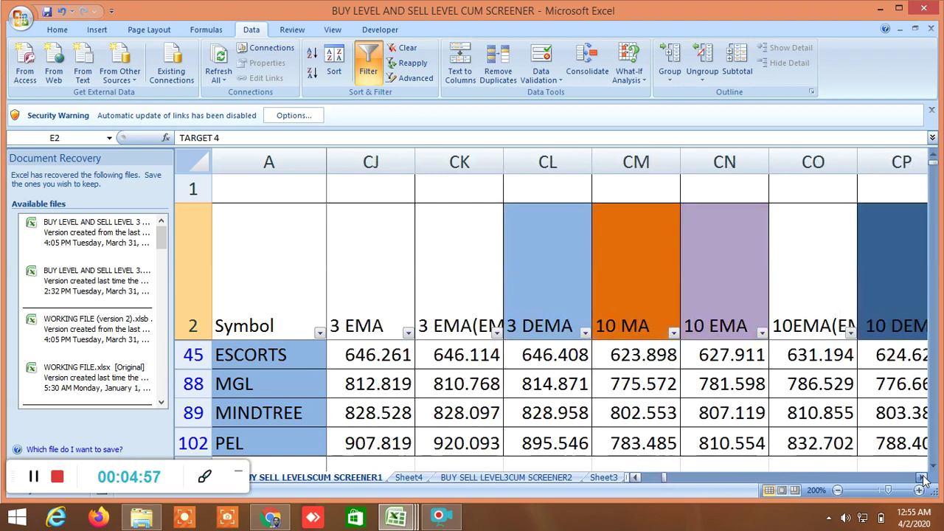
left_click(923, 478)
left_click(923, 478)
left_click(924, 478)
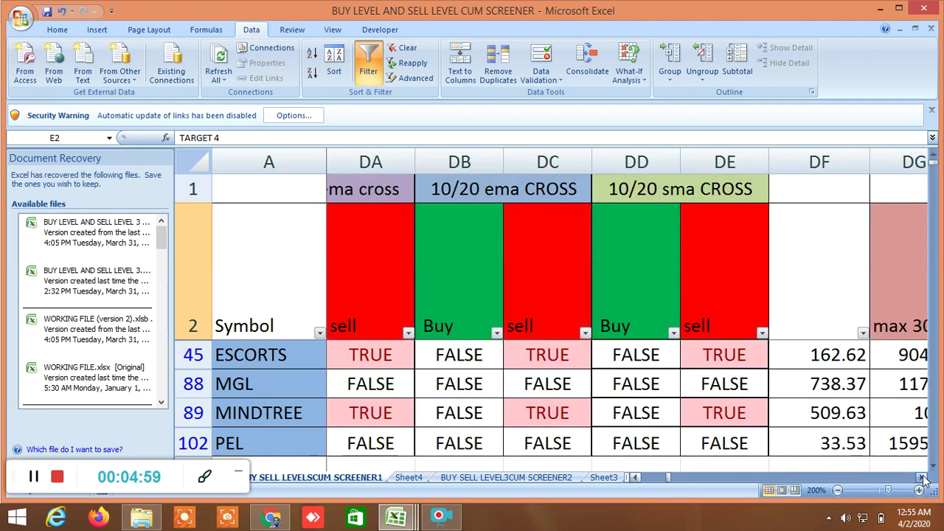
Step: Review the 10/20 EMA and SMA cross signals and the 30 and 15 period maximum, minimum and deviation columns
left_click(923, 478)
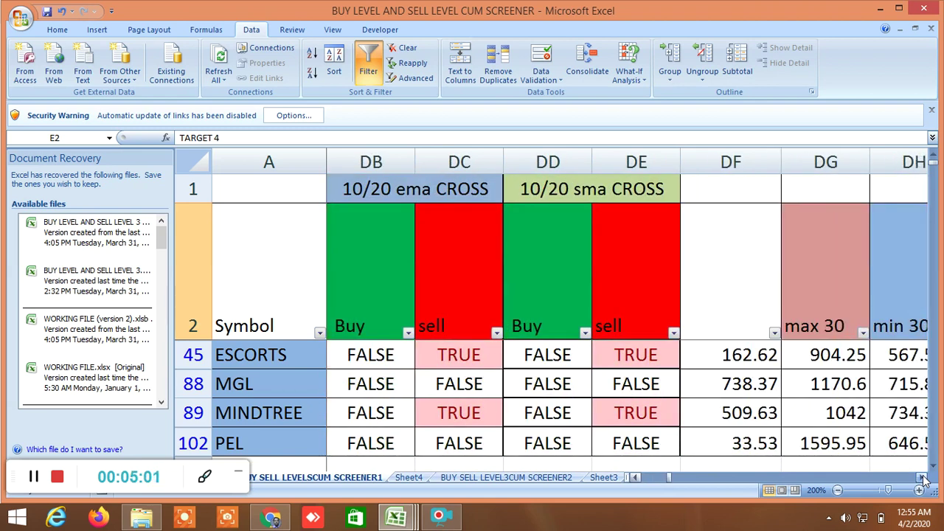
left_click(924, 478)
left_click(924, 478)
left_click(923, 478)
left_click(923, 478)
left_click(924, 478)
left_click(923, 478)
left_click(924, 478)
left_click(924, 478)
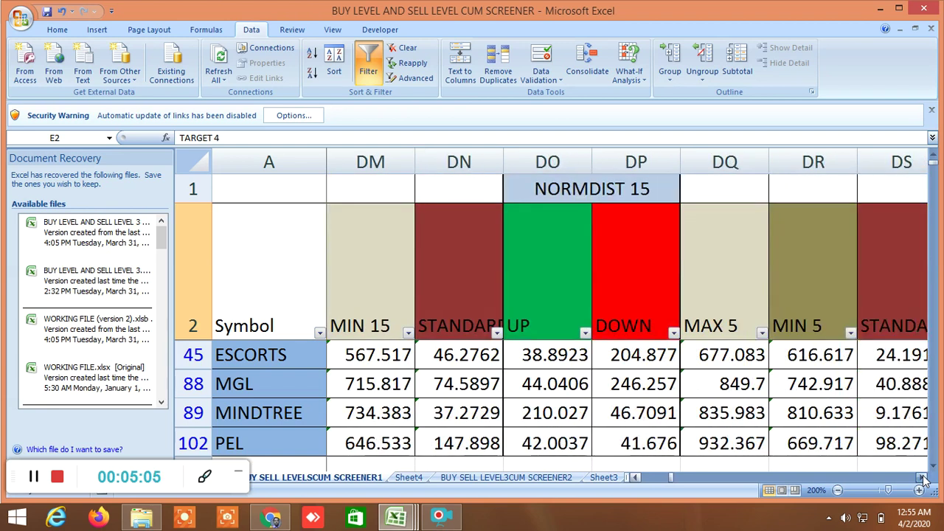
Step: Examine the NORMDIST 5 and 1 columns and the PROBABILITY 30, 15, 5 and 1 up and down signals
left_click(924, 479)
left_click(924, 478)
left_click(923, 478)
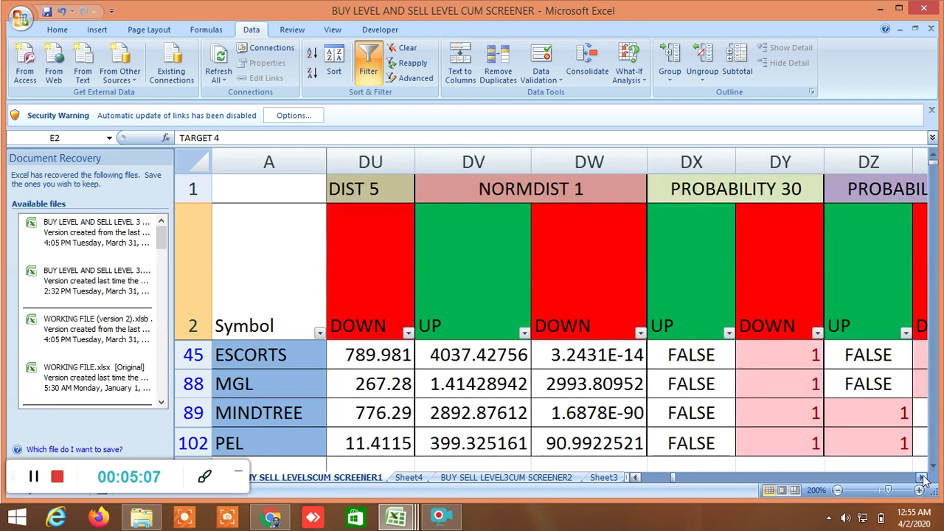
left_click(923, 478)
left_click(924, 478)
left_click(924, 478)
left_click(924, 478)
left_click(924, 478)
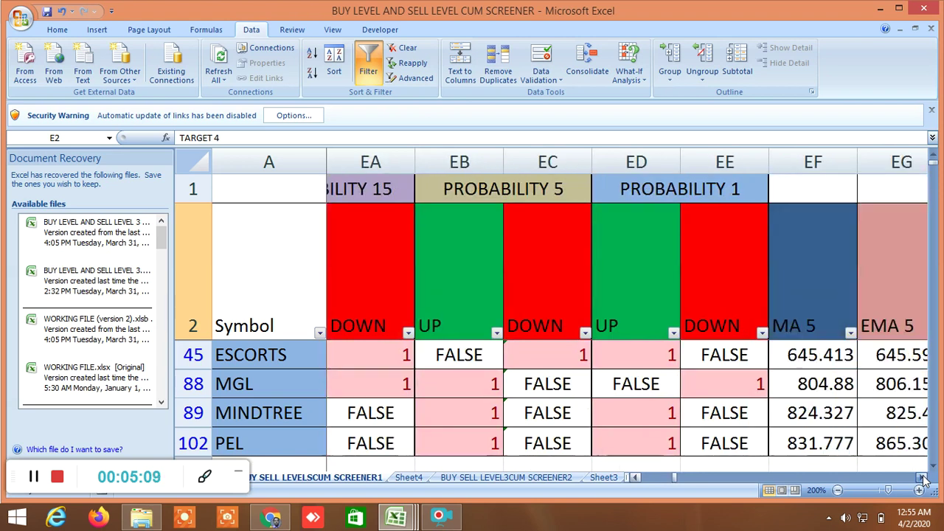
Step: Review the 5, 8 and 13 period MA and EMA columns, the EMA 5-8-13 CROSSOVER signals and the R1 to R4 levels
left_click(923, 478)
left_click(924, 478)
left_click(923, 478)
left_click(923, 478)
left_click(924, 478)
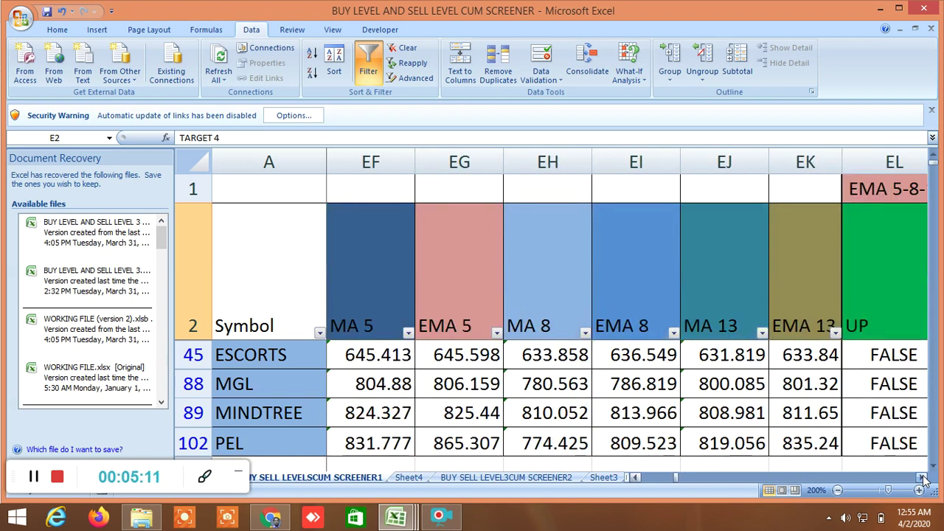
left_click(923, 478)
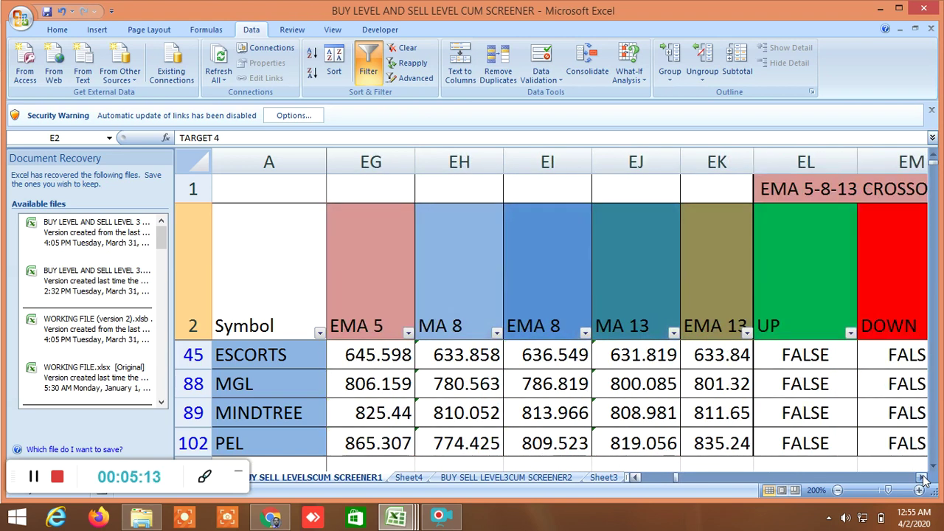
left_click(923, 478)
left_click(923, 478)
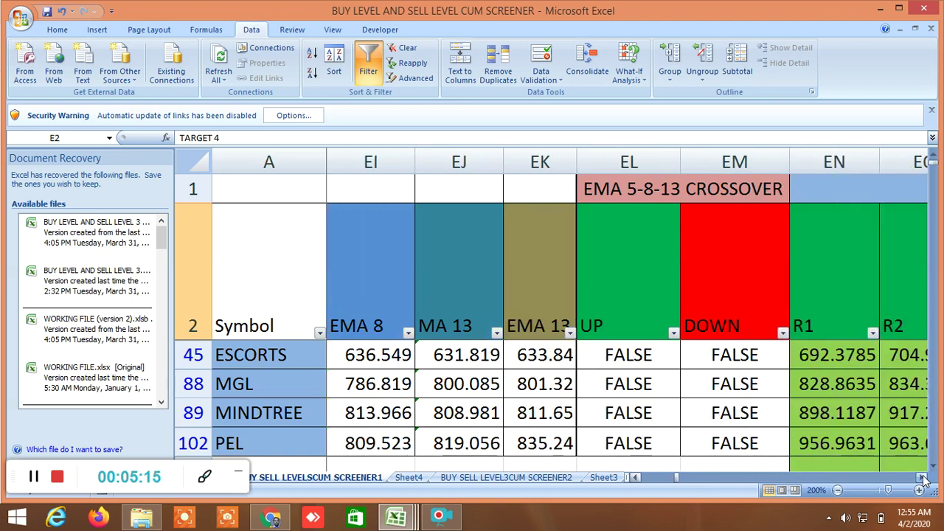
left_click(924, 478)
left_click(923, 478)
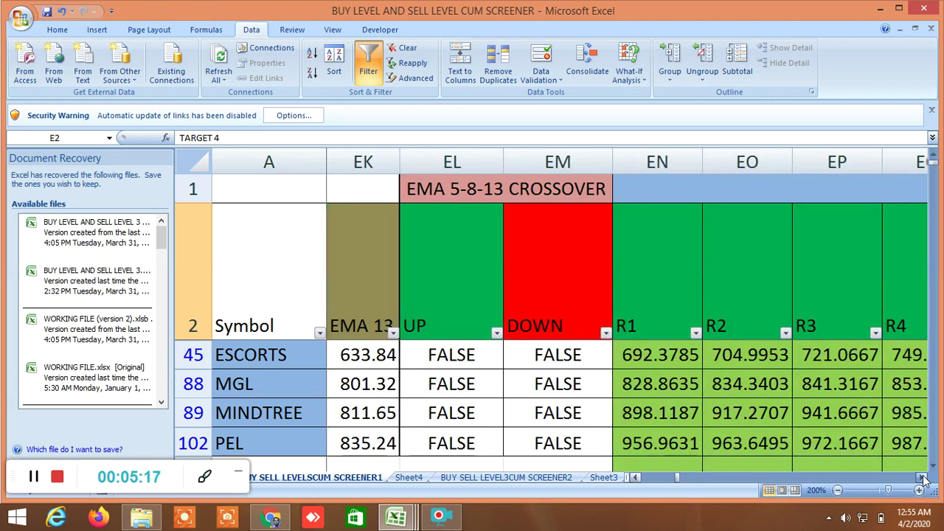
Step: Review the R1 to R7 and S1 to S7 columns of the BUY LEVEL AND SELL LEVELS 3 section
left_click(923, 478)
left_click(923, 478)
left_click(923, 478)
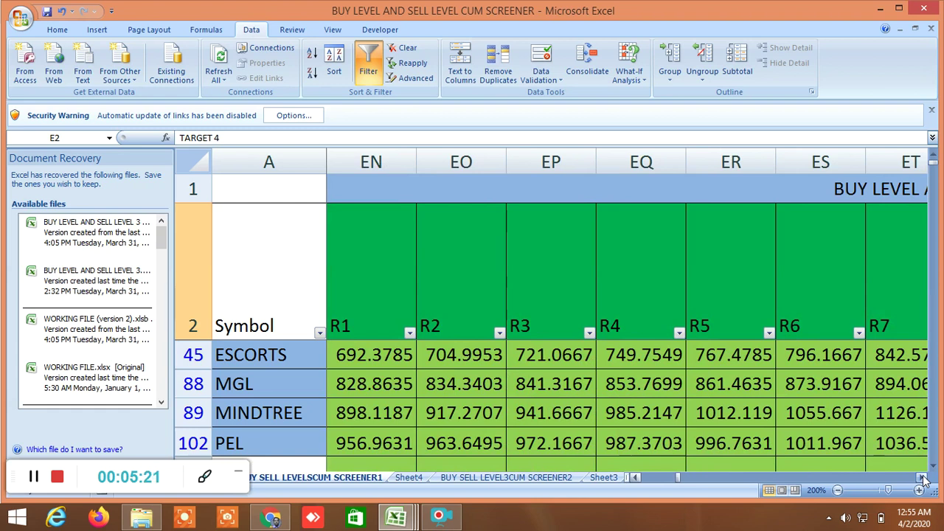
left_click(924, 478)
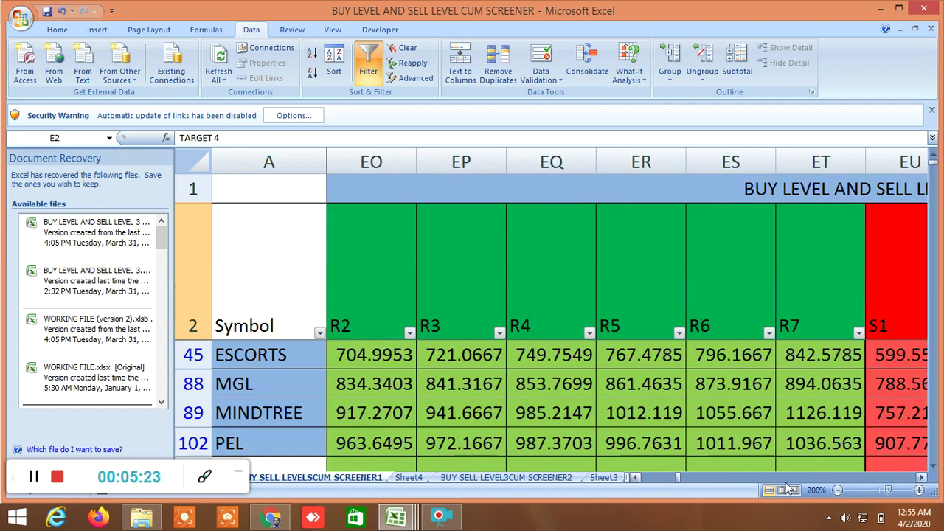
left_click(637, 479)
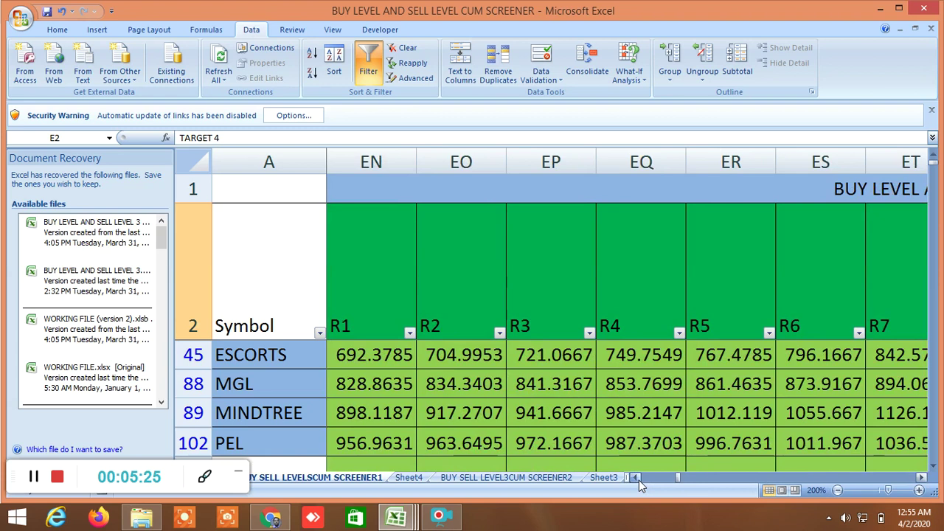
left_click(923, 479)
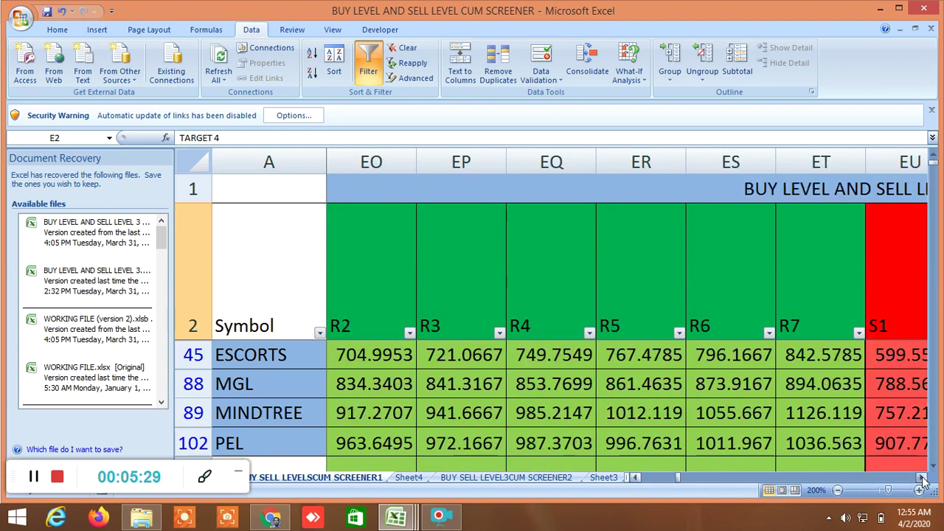
left_click(923, 479)
left_click(923, 479)
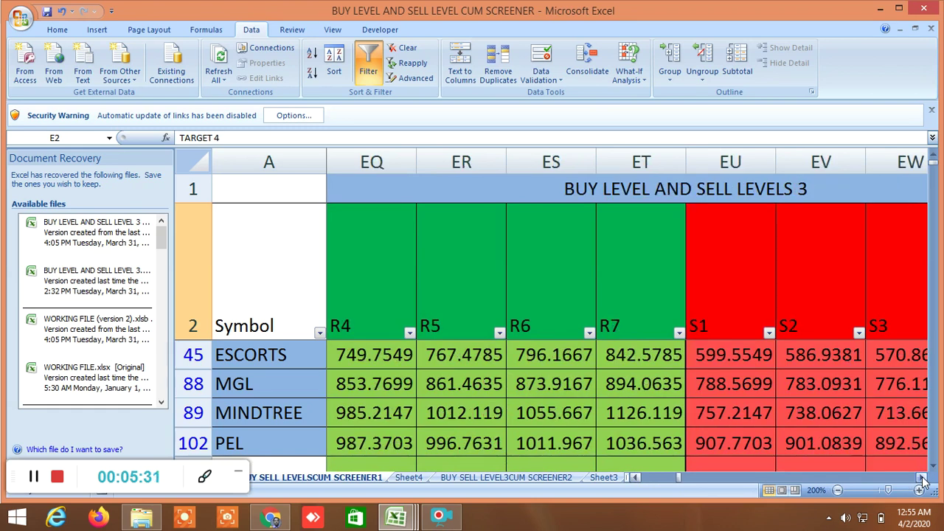
left_click(923, 479)
left_click(923, 479)
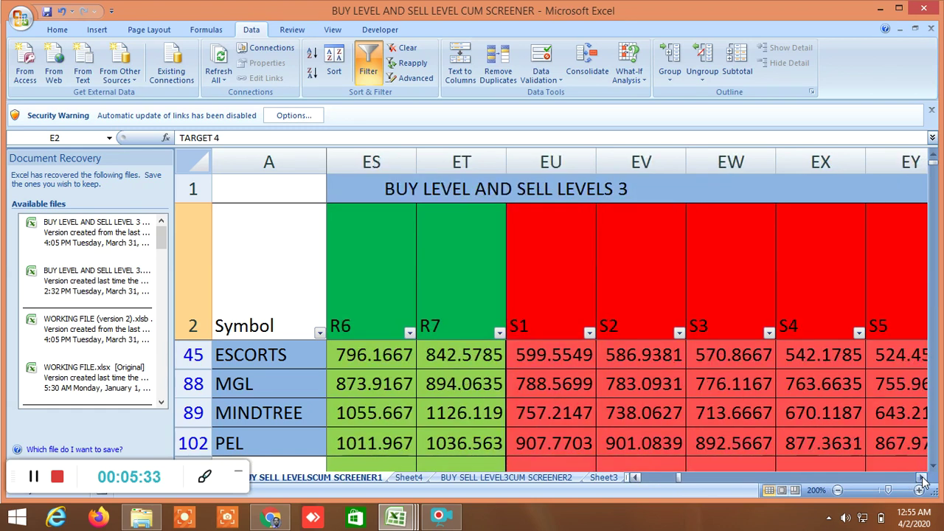
left_click(923, 478)
left_click(923, 479)
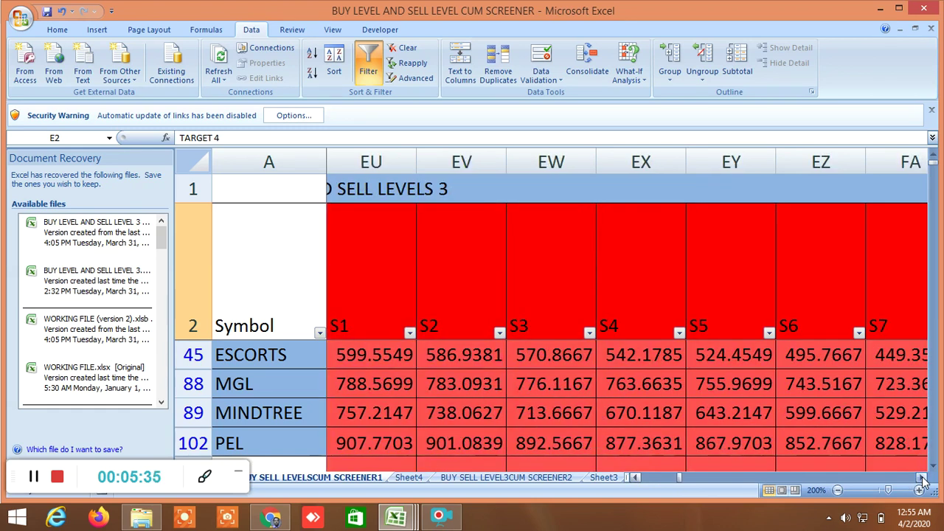
left_click(923, 479)
left_click(922, 479)
left_click(922, 479)
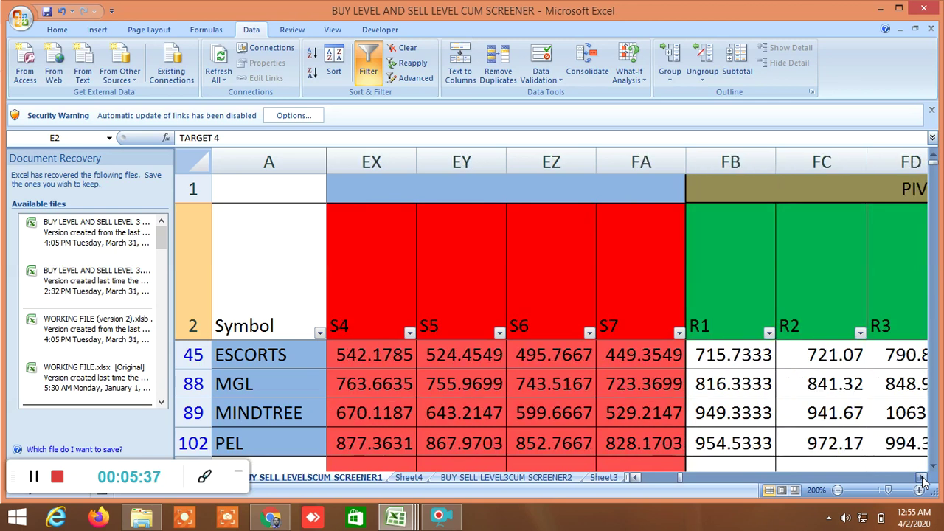
Step: Review the PIVOT POINT section's R1 to R3 and S1 to S3 levels and the pivot range columns through S2-S3
left_click(923, 479)
left_click(923, 479)
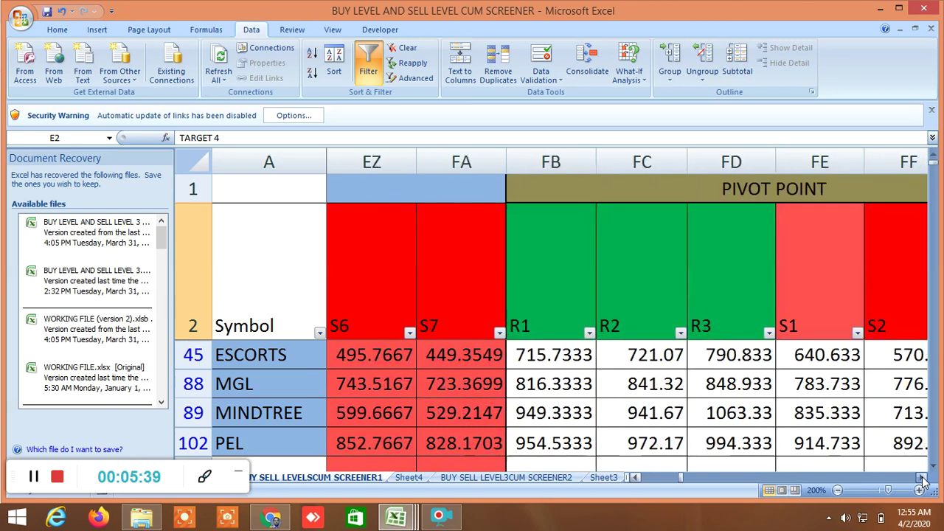
left_click(923, 479)
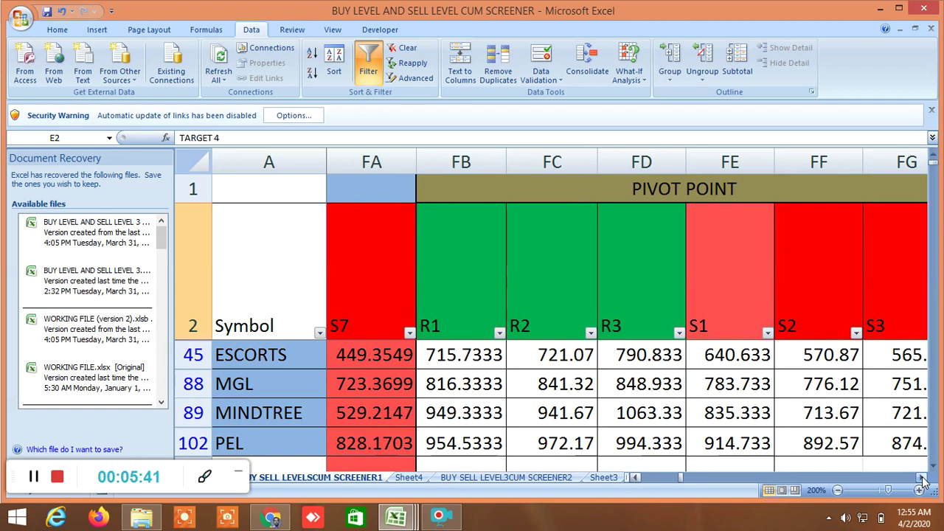
left_click(923, 479)
left_click_drag(922, 479, 923, 479)
left_click(922, 478)
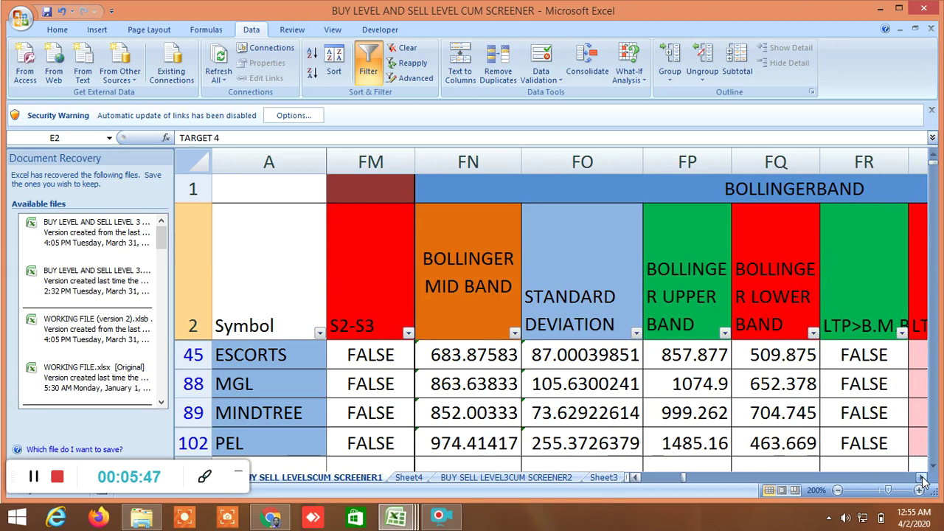
Step: Examine the BOLLINGERBAND section's mid, upper and lower bands, STANDARD DEVIATION and LTP comparison columns
left_click(923, 478)
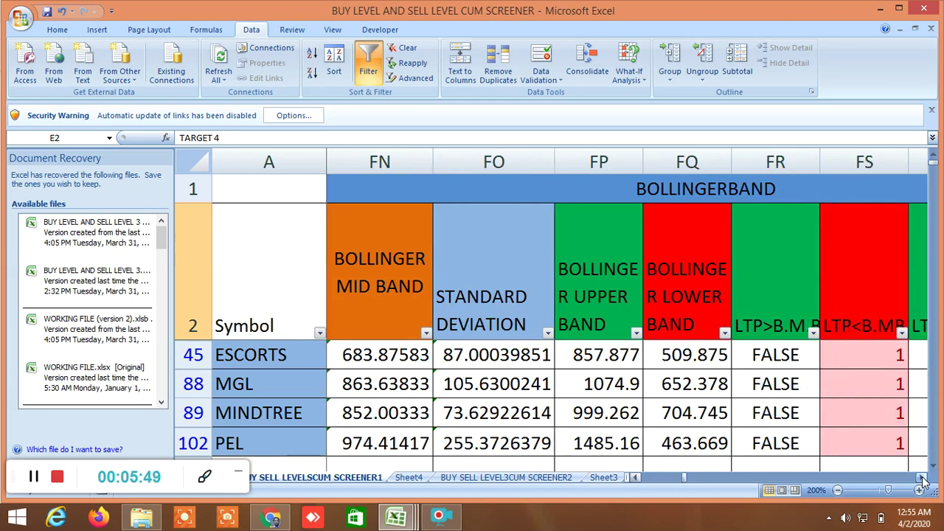
left_click(923, 479)
left_click(923, 479)
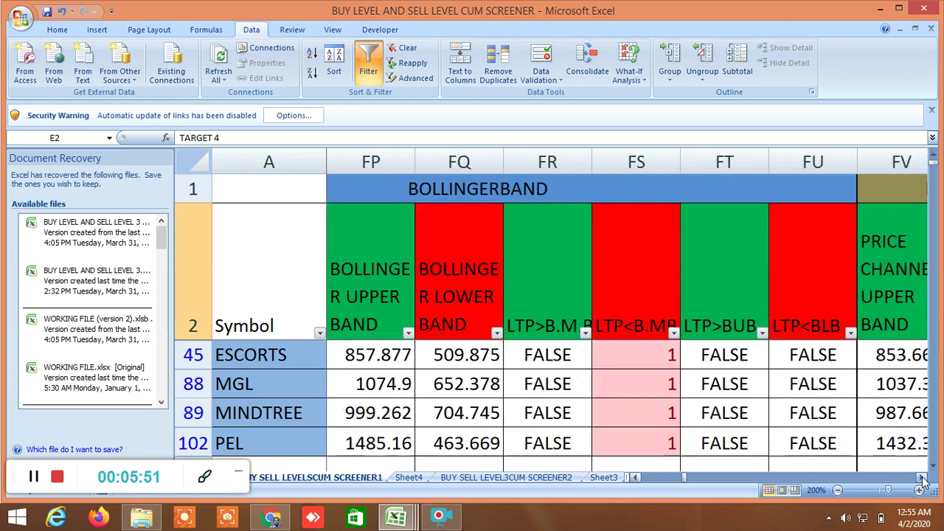
left_click(922, 478)
left_click(923, 479)
left_click(923, 478)
left_click(923, 479)
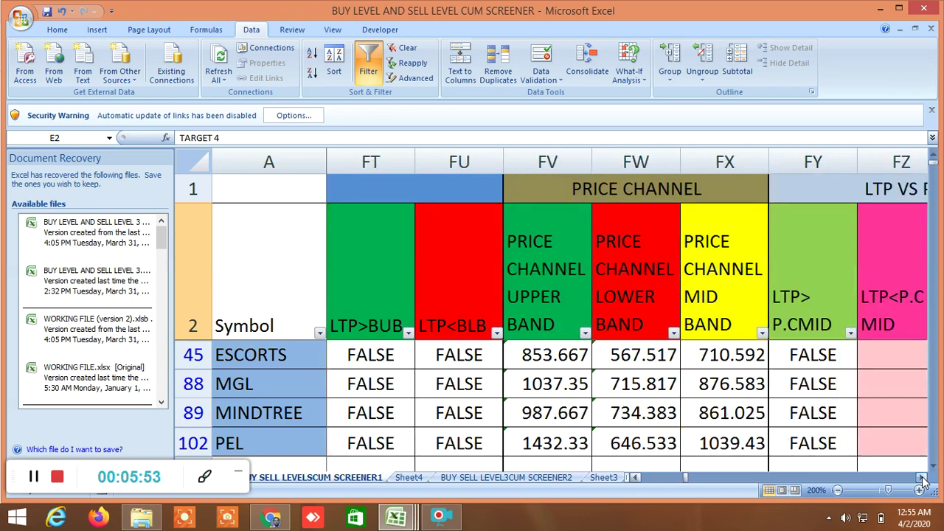
Step: Review the PRICE CHANNEL bands, the LTP VS PC CHANNEL conditions and the 9 and 26 max and min columns
left_click(923, 479)
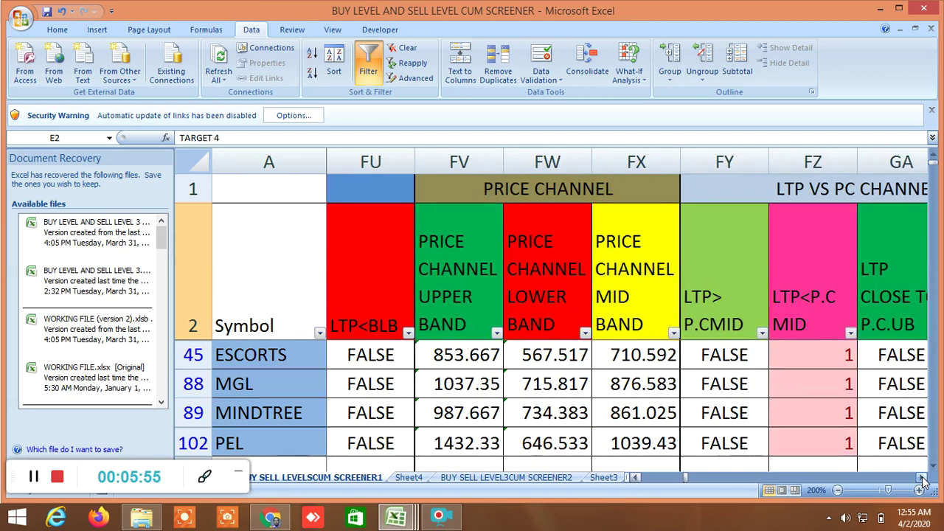
left_click(923, 479)
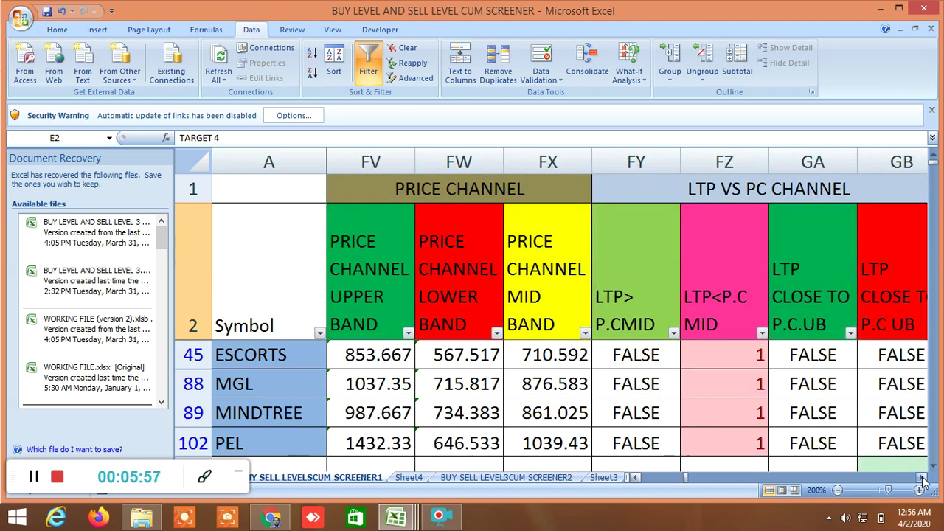
left_click(923, 479)
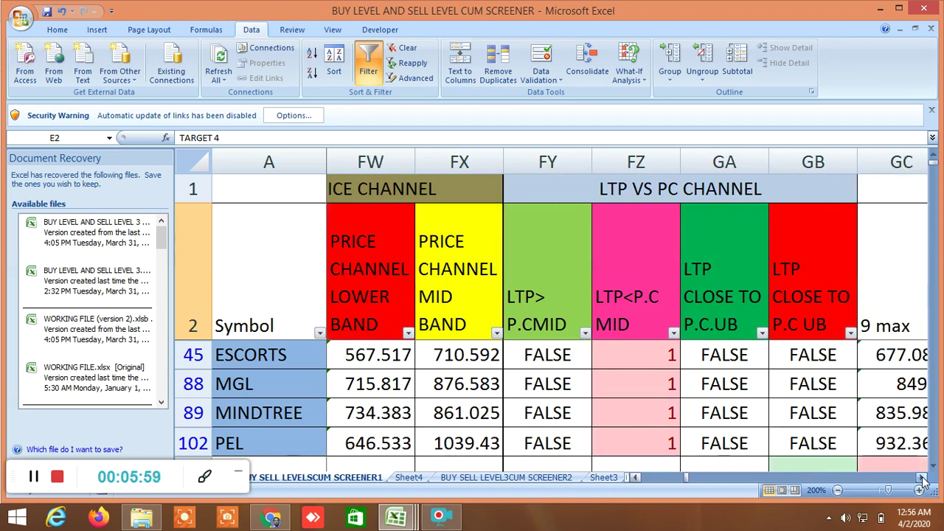
left_click(923, 478)
left_click(923, 479)
left_click(923, 479)
left_click(922, 479)
left_click(923, 479)
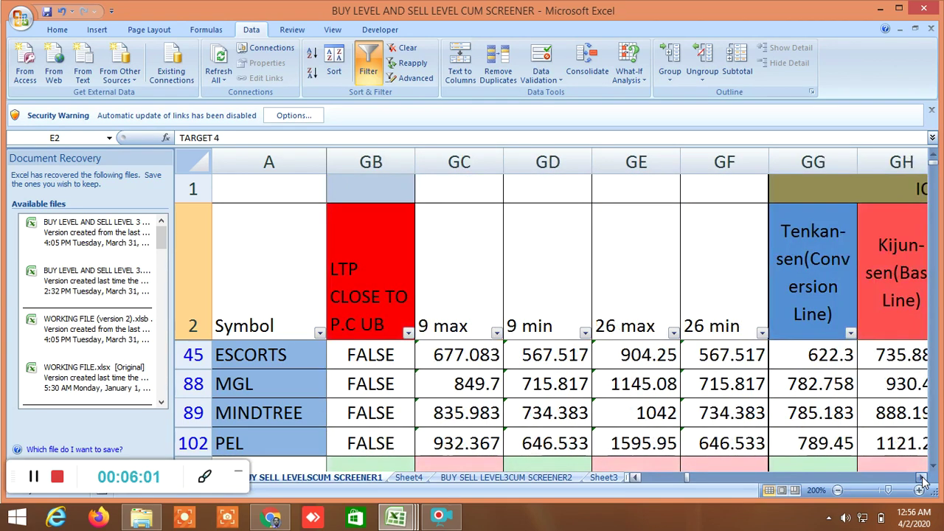
Step: Look through the ICHIMOKU CLOUD lines and the BULLISH, BEARISH, Green Cloud, Red Cloud and CHIKOU SPAN columns
left_click(923, 479)
left_click(923, 479)
left_click(923, 478)
left_click(923, 478)
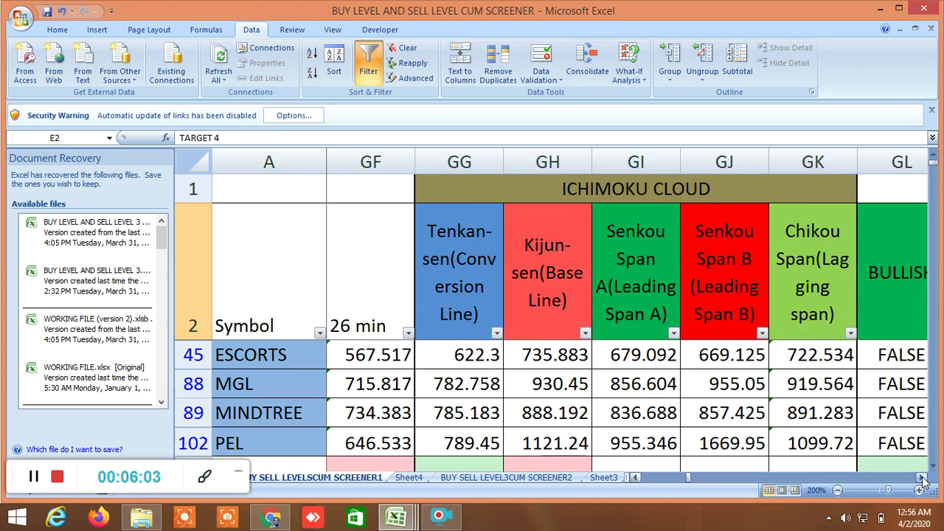
left_click(923, 479)
left_click(923, 479)
left_click(923, 479)
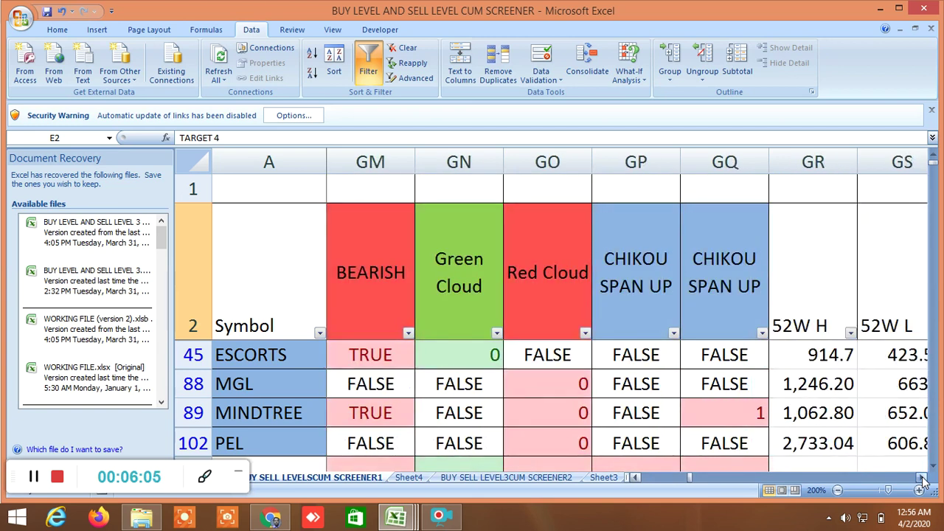
Step: Look through the columns from 52W H and 52W L to LINEAR REGRESSION 5 and 1
left_click(922, 478)
left_click(923, 479)
left_click(923, 479)
left_click(923, 478)
left_click(922, 479)
left_click(923, 479)
left_click(922, 479)
left_click(923, 479)
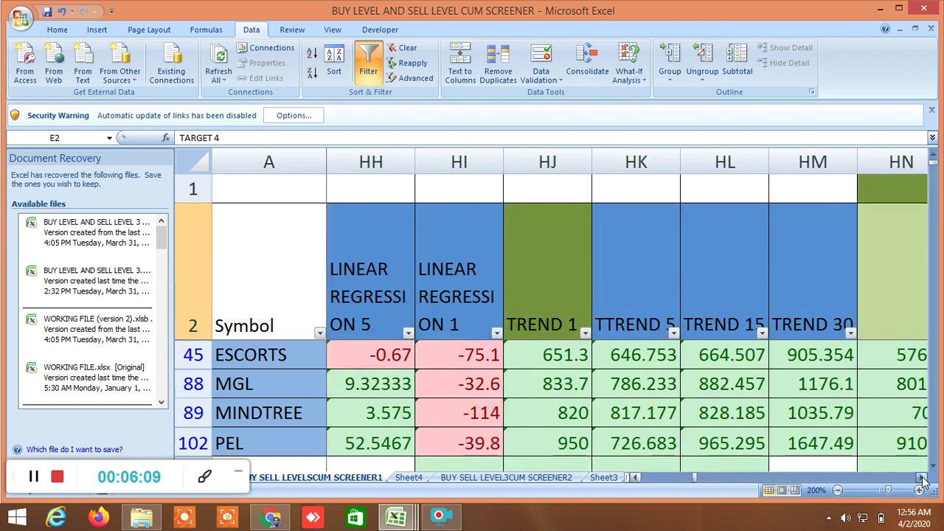
Step: Look through the columns from the TREND 1, 5, 15 and 30 values to the HIGH, LOW and CLOSE price data
left_click(923, 479)
left_click(923, 479)
left_click(922, 479)
left_click(923, 479)
left_click(923, 479)
left_click(923, 479)
left_click(923, 479)
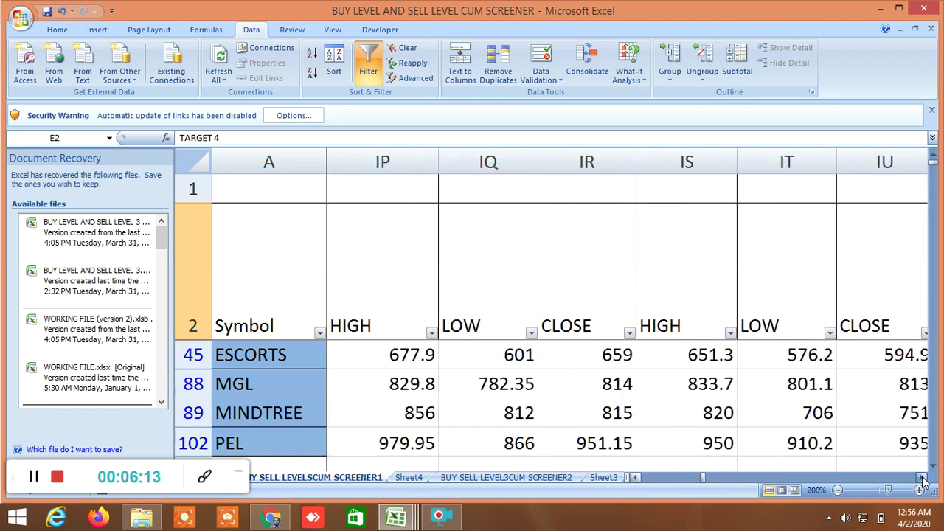
Step: Look through the remaining HIGH, LOW and CLOSE data up to the EMA cross signals and 20-day high and low columns
left_click(922, 479)
left_click(923, 479)
left_click(923, 479)
left_click(923, 479)
left_click(923, 479)
left_click(923, 479)
left_click(923, 478)
left_click(923, 478)
left_click(923, 479)
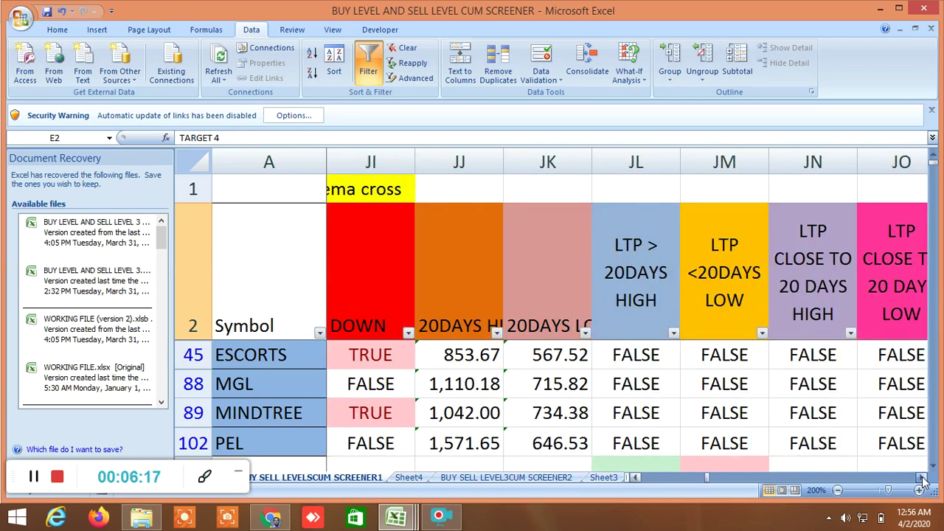
Step: Review the LTP versus 20 DAYS HIGH and LOW conditions, the Bollinger band squeeze breakout and the 7/14/21 CROSSOVER signals
left_click(923, 479)
left_click(923, 479)
left_click(923, 478)
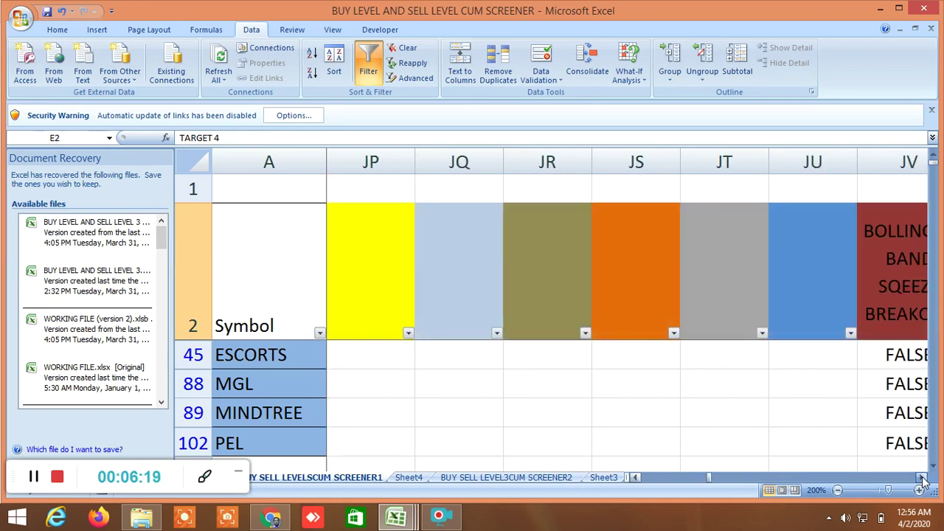
left_click(923, 479)
left_click(923, 479)
left_click(923, 479)
left_click(923, 479)
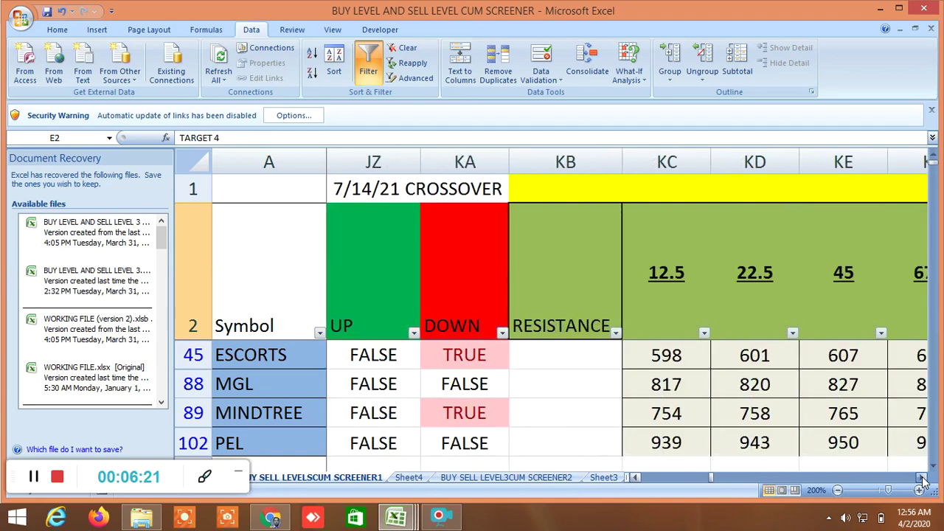
Step: Examine the GANN ANGLES resistance and support columns for the angles 12.5 to 360
left_click(923, 478)
left_click(923, 478)
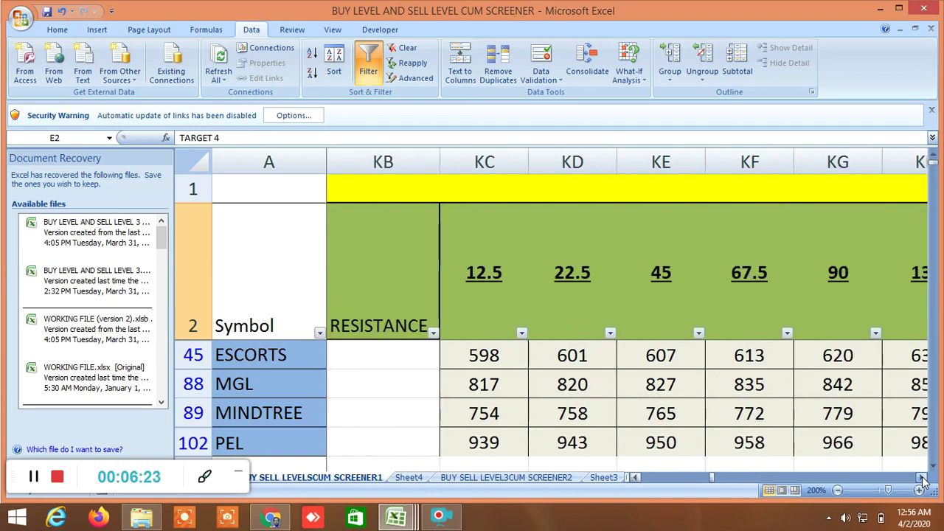
left_click(923, 478)
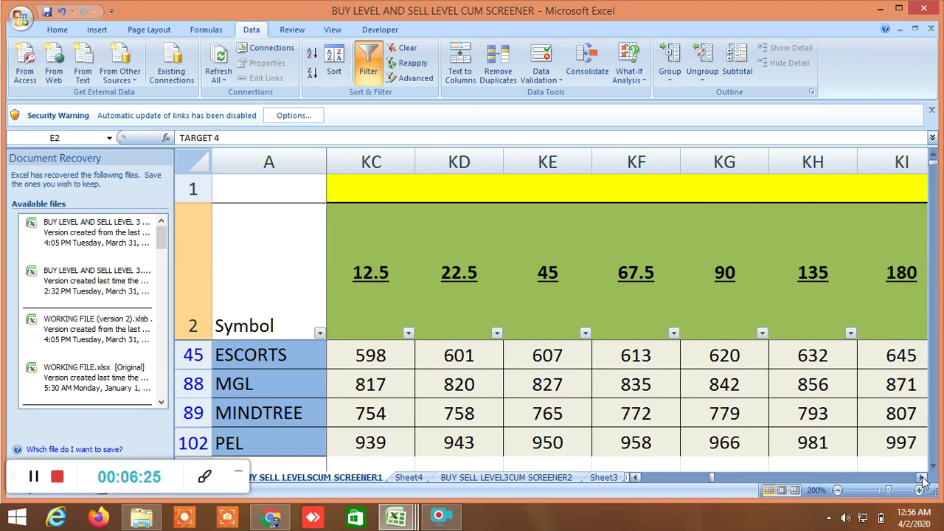
left_click(923, 478)
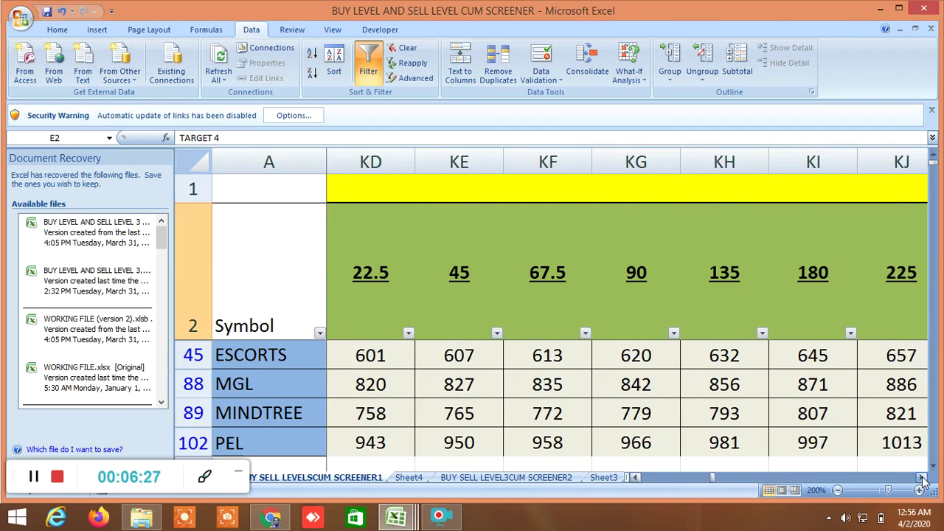
left_click(922, 478)
left_click(923, 478)
left_click(923, 478)
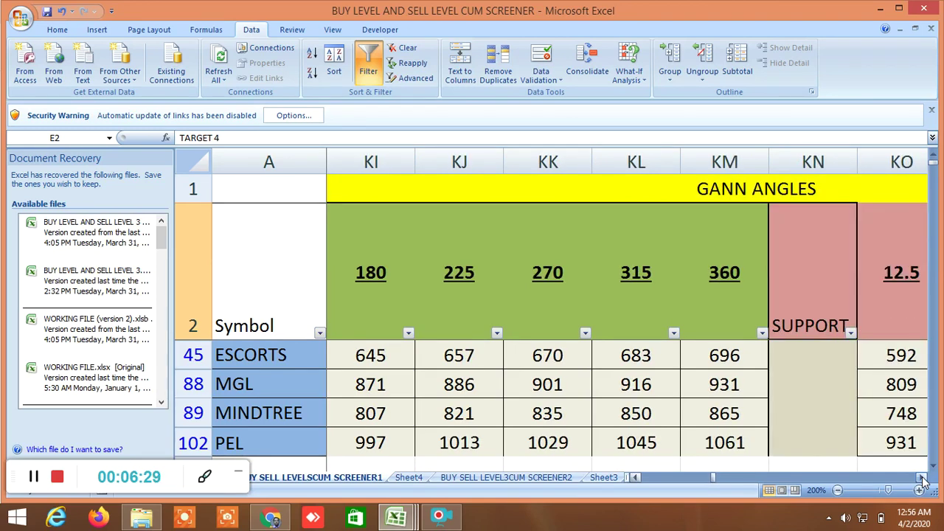
left_click(923, 478)
left_click(923, 479)
left_click(923, 479)
left_click(923, 478)
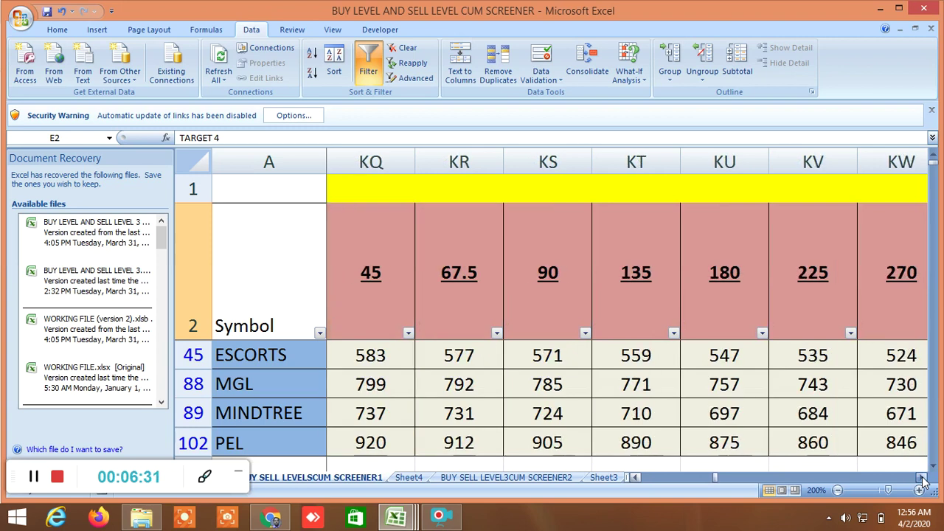
left_click(923, 479)
left_click(923, 479)
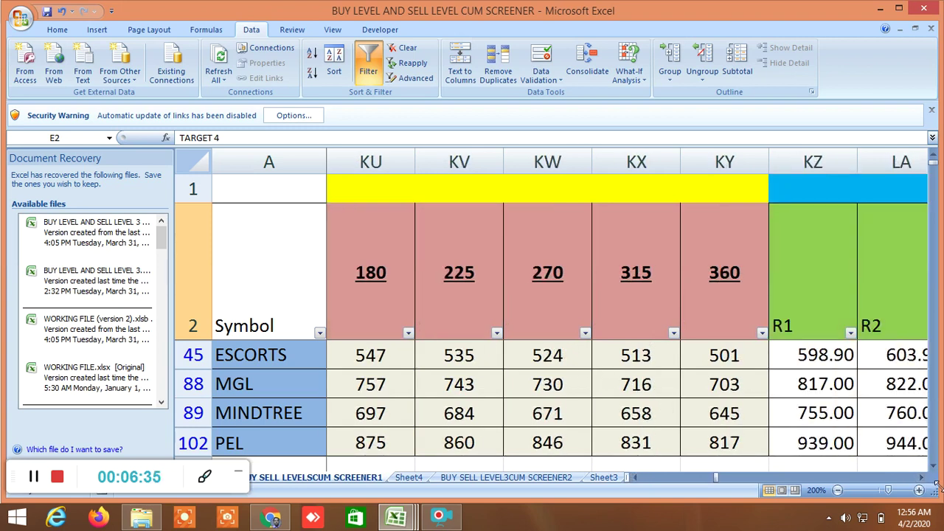
Step: Look through the Gann square section from its R1 to R8 resistance levels to the HR+3, HR+2 and HR+1 columns
left_click(922, 478)
left_click(923, 479)
left_click(923, 479)
left_click(923, 479)
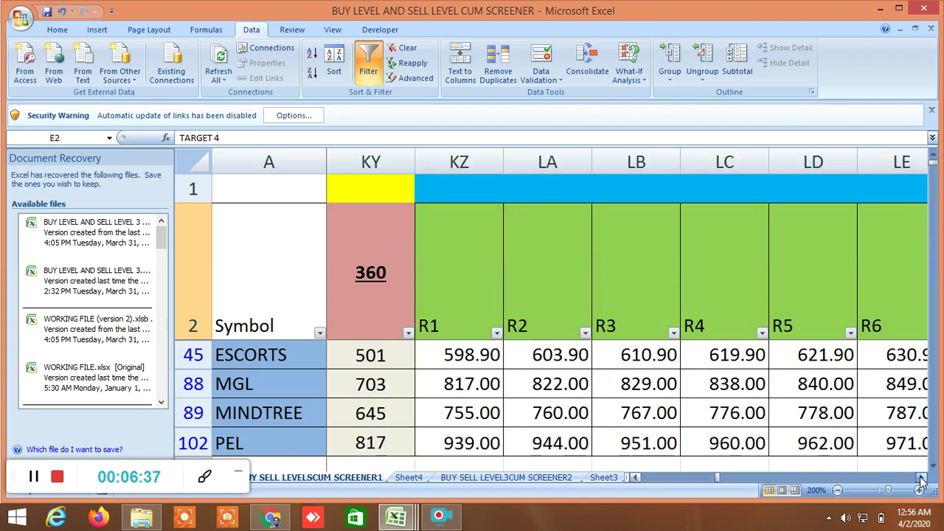
left_click(921, 479)
left_click(922, 479)
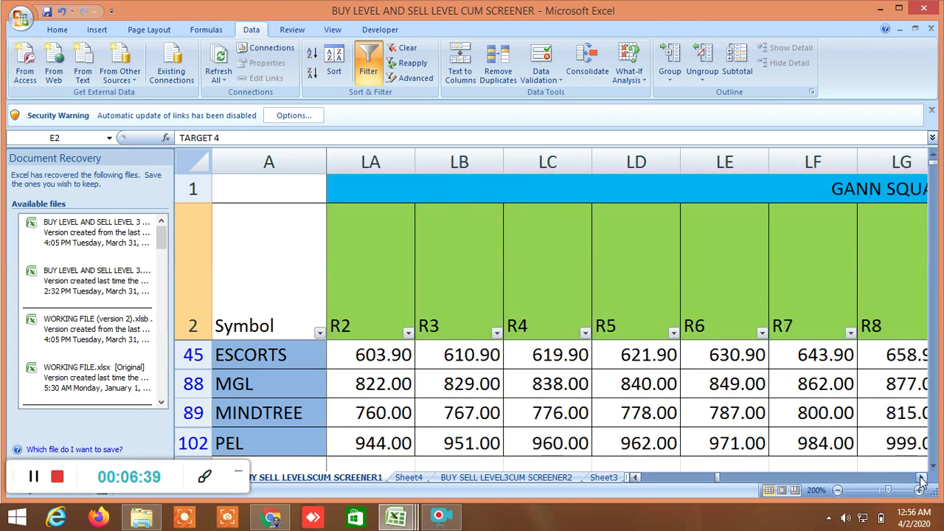
left_click(922, 479)
left_click(921, 479)
left_click(921, 479)
left_click(921, 478)
left_click_drag(922, 478, 921, 479)
left_click(921, 478)
left_click(921, 478)
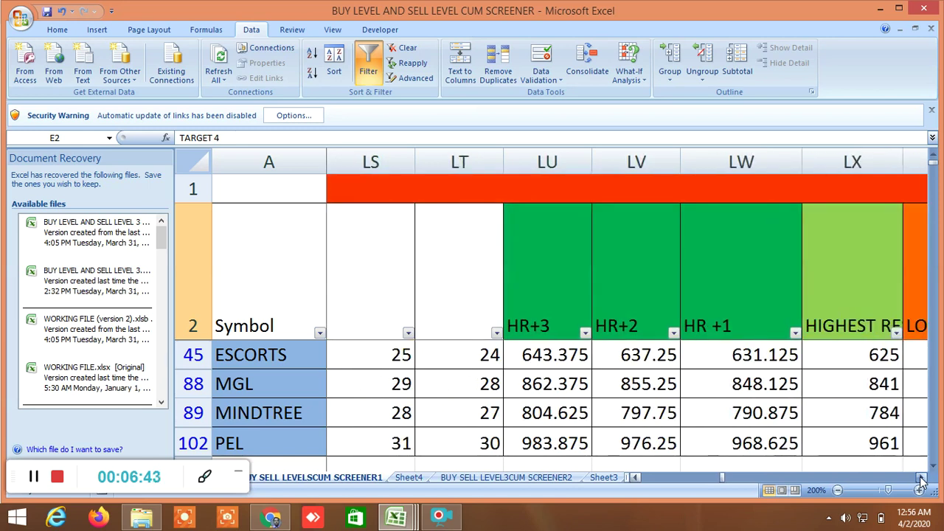
Step: Review the Murrey's level columns HR+3 to HR+1, the highest resistance and the LOWEST SUPPORT
left_click(921, 479)
left_click(921, 479)
left_click(922, 479)
left_click(922, 479)
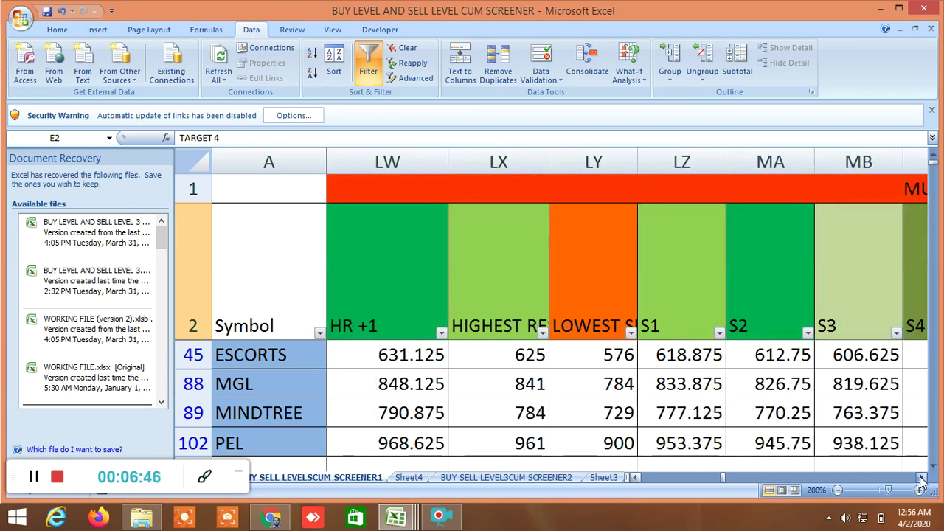
left_click(921, 479)
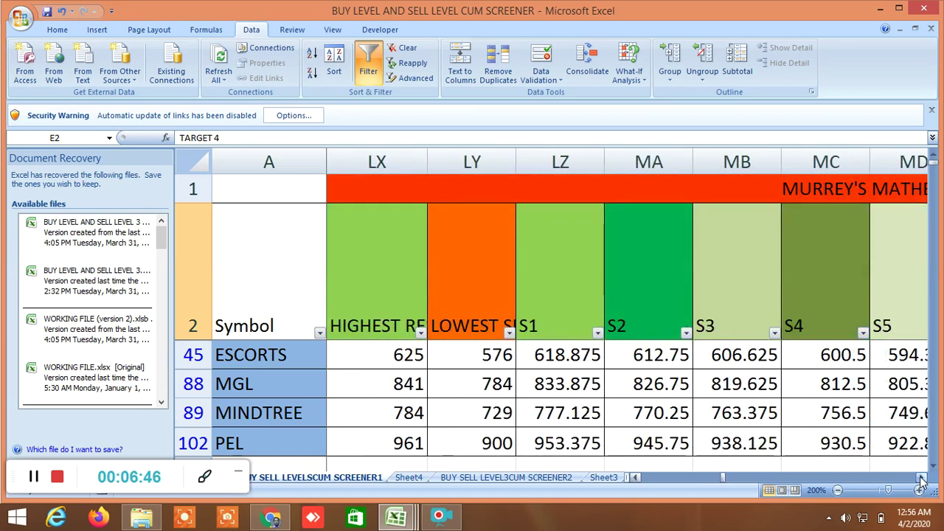
left_click(397, 315)
left_click(487, 408)
left_click(473, 298)
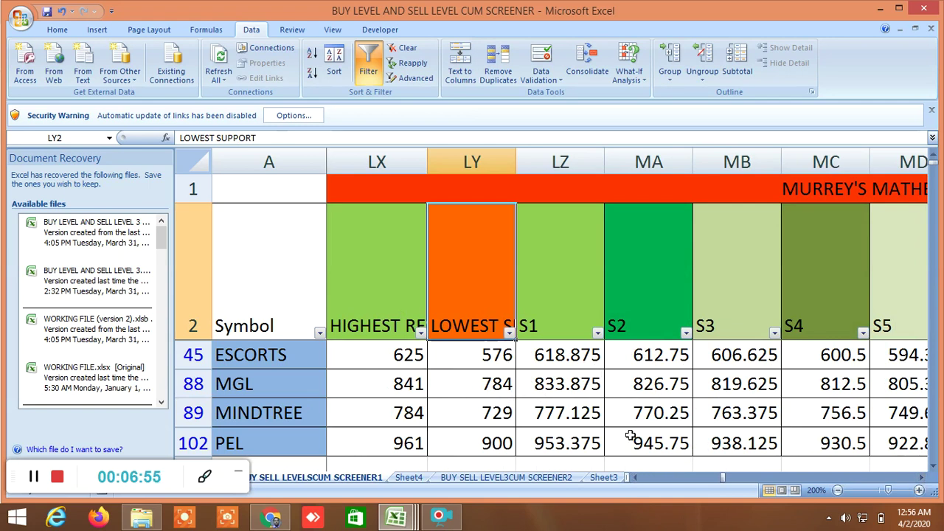
left_click(636, 478)
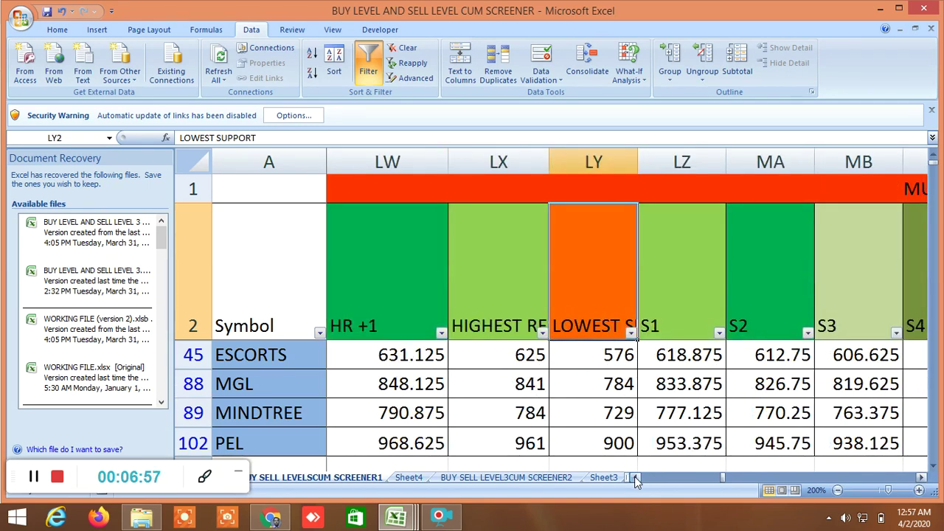
left_click(636, 478)
left_click(636, 478)
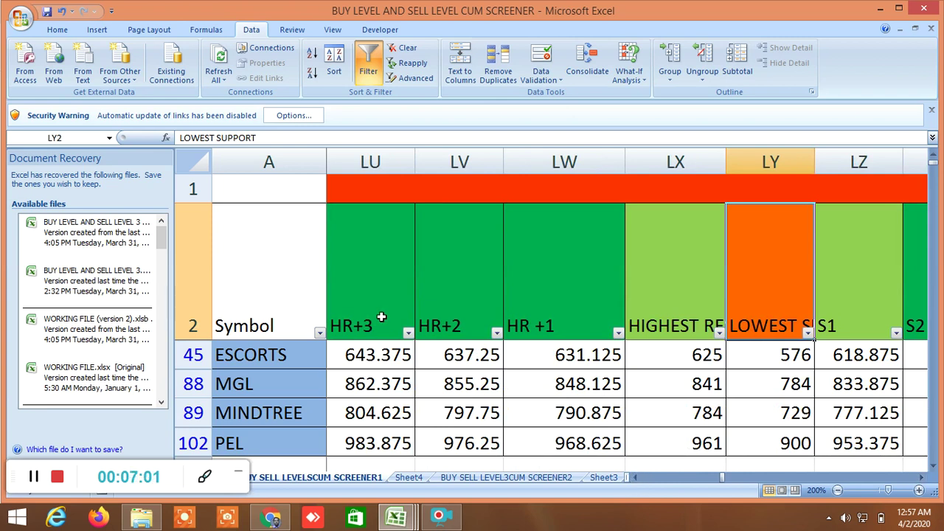
Step: Look through the Murrey's support columns from S1 onwards to the Gann degree and time-to-reverse columns
left_click(922, 478)
left_click(922, 478)
left_click(922, 478)
left_click(922, 478)
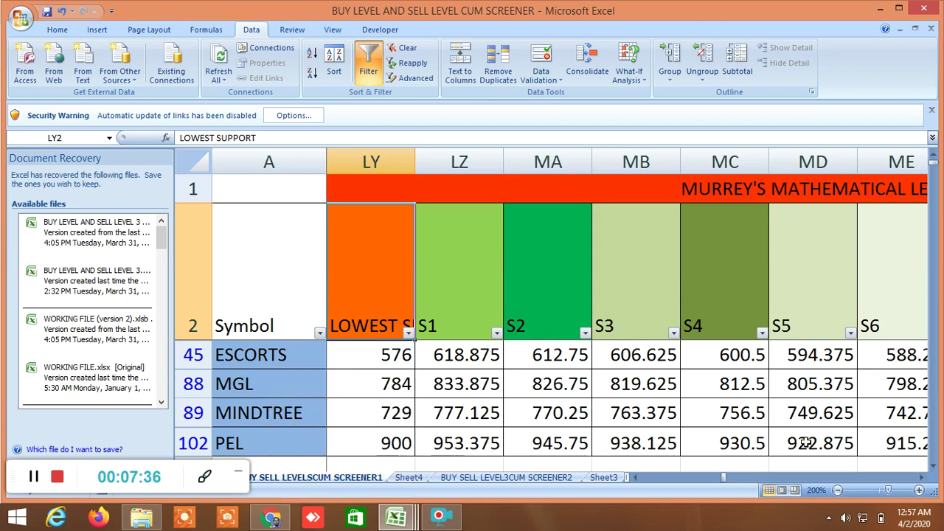
left_click(921, 479)
left_click_drag(920, 479, 921, 479)
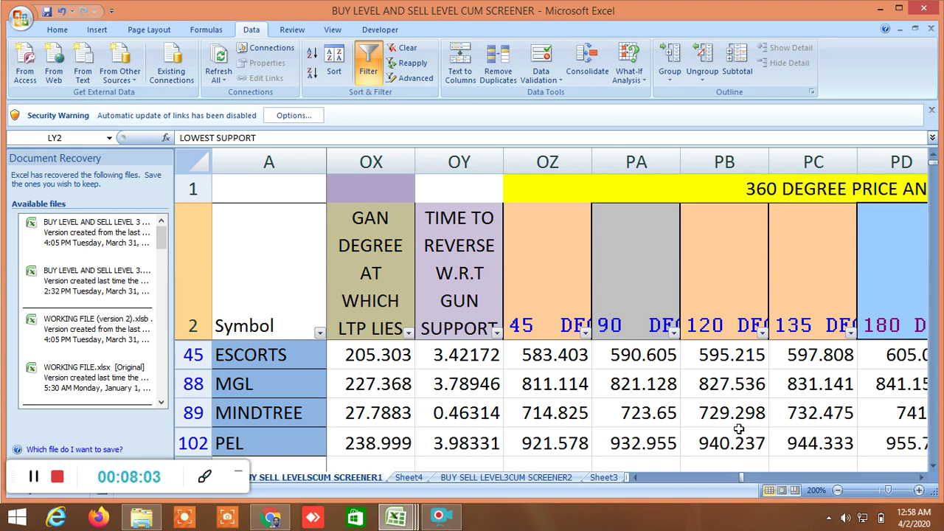
Step: Examine the 360 DEGREE PRICE ANALYSIS UPSIDE FIRST CYCLE columns from 45 to 360 degrees
left_click(921, 478)
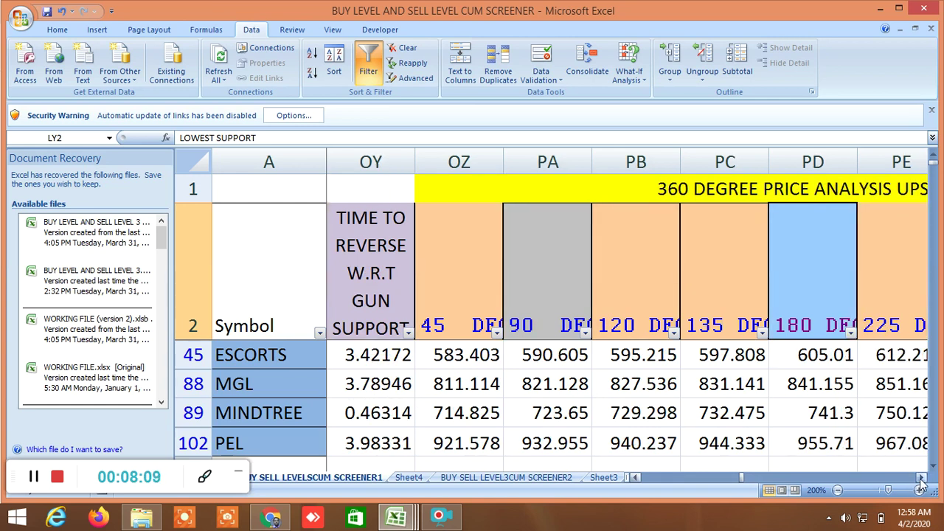
left_click(921, 479)
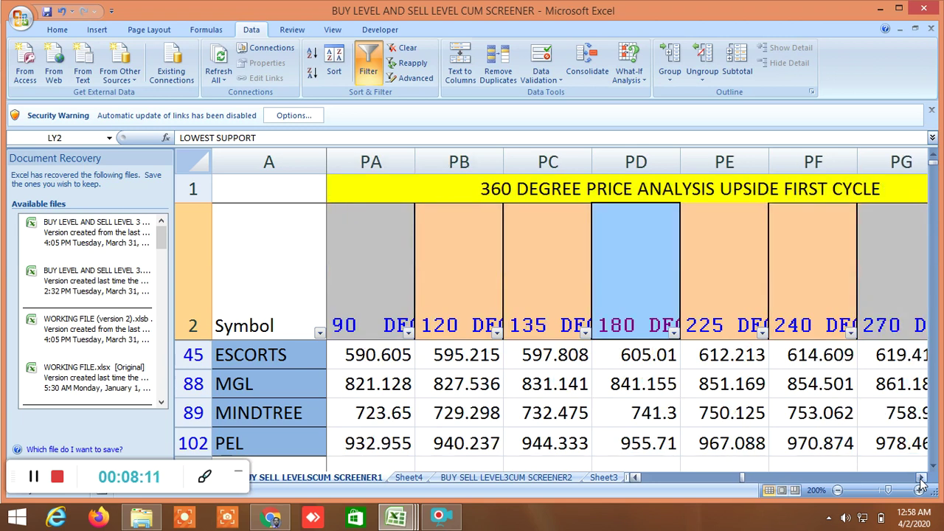
left_click(636, 479)
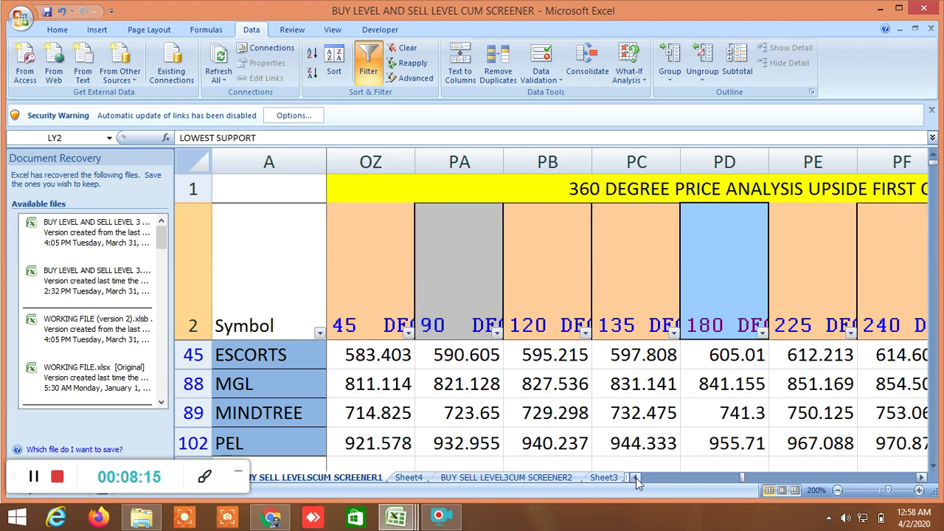
left_click(921, 478)
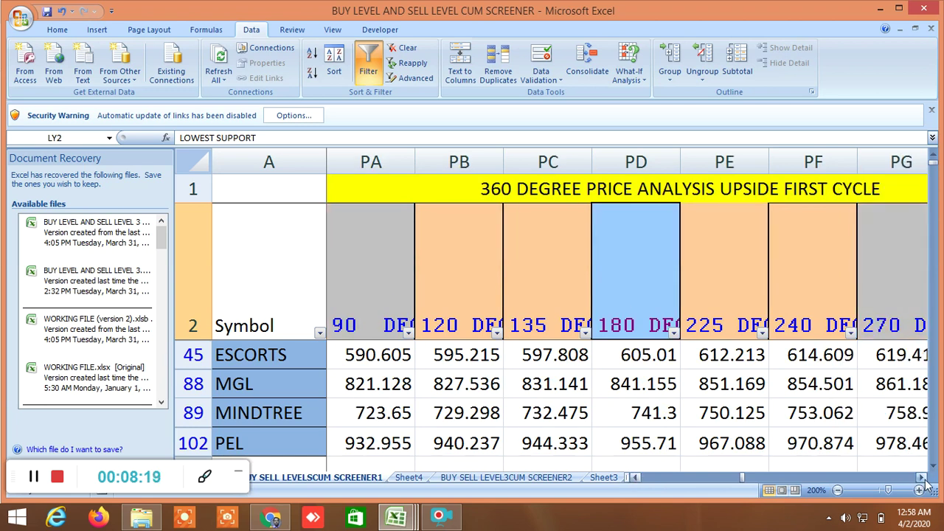
left_click(923, 478)
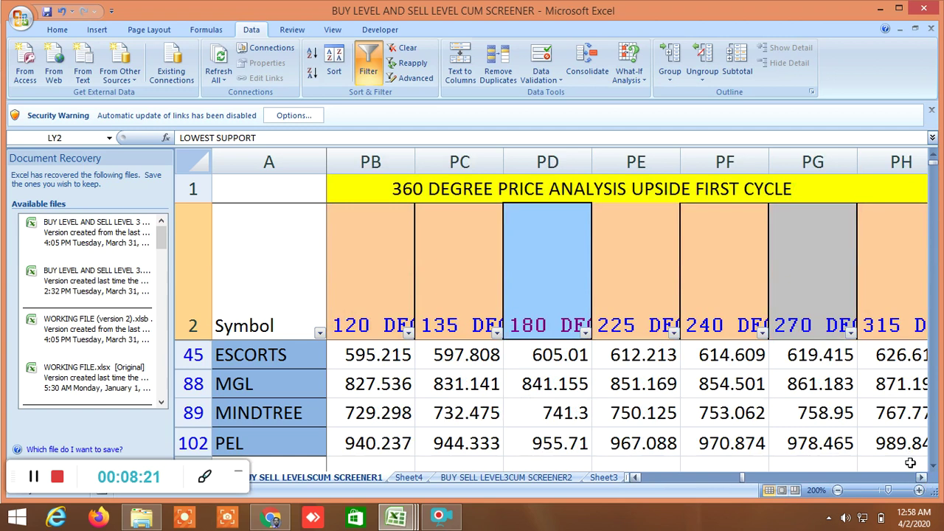
left_click(923, 478)
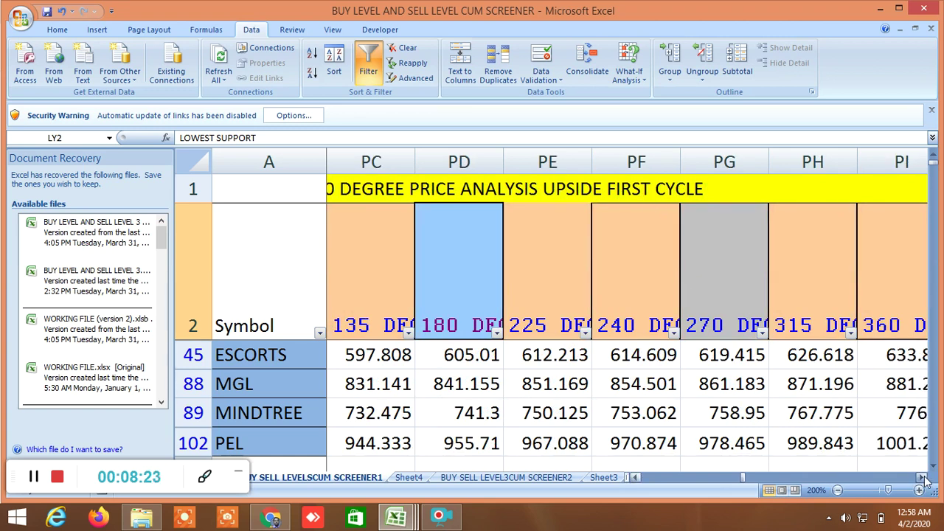
left_click(923, 478)
left_click(923, 478)
left_click(923, 478)
left_click(923, 478)
left_click(923, 478)
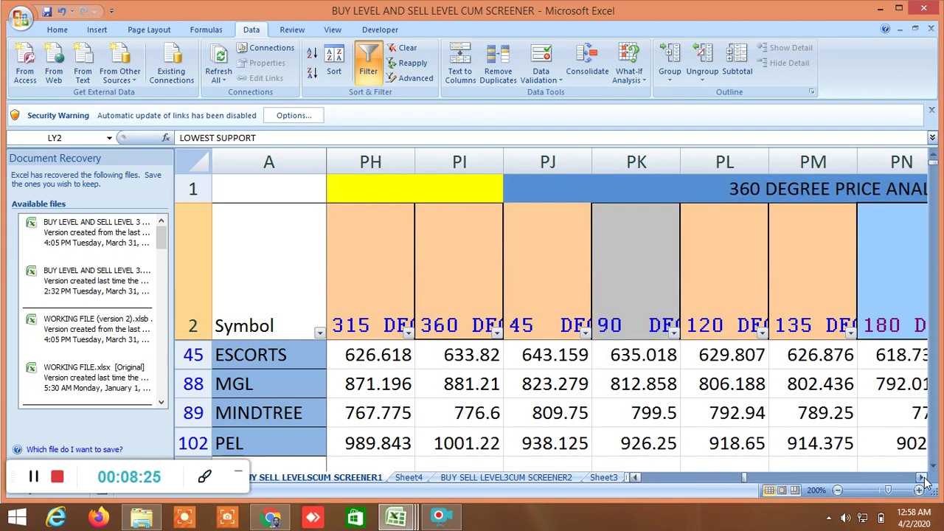
Step: Examine the 360-degree downside first cycle columns up to the end-of-first-cycle marker and the 1 + 45 to 1 + 135 levels
left_click(923, 478)
left_click(923, 478)
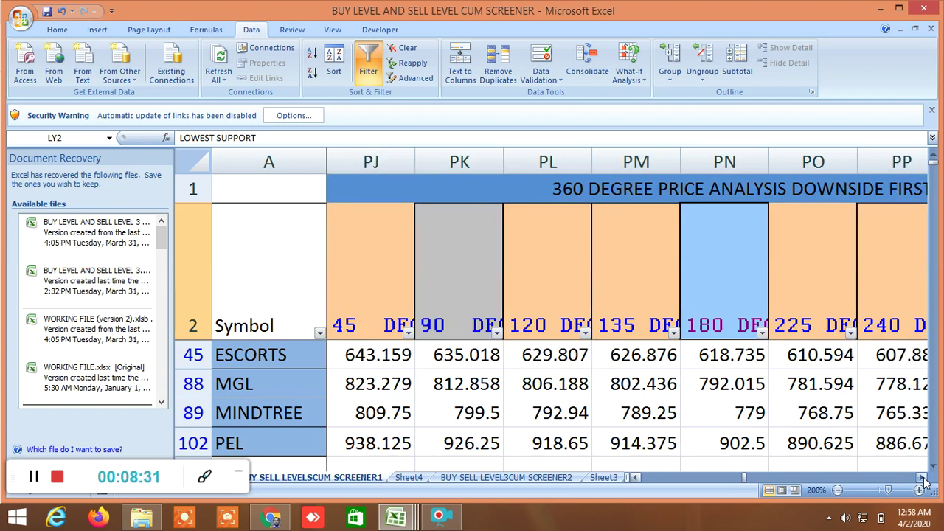
left_click(923, 478)
left_click(923, 478)
left_click(923, 478)
left_click(923, 478)
left_click(923, 478)
left_click(923, 478)
left_click(923, 478)
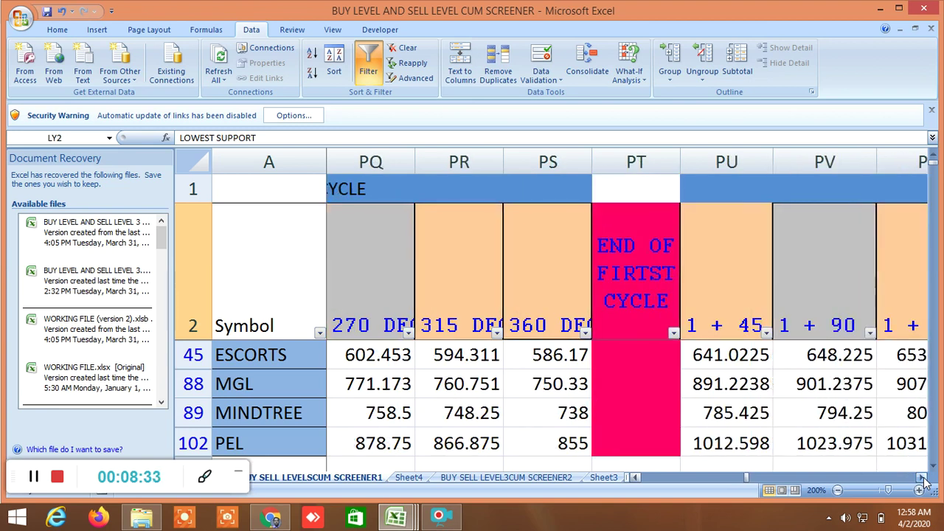
left_click(923, 478)
left_click(923, 478)
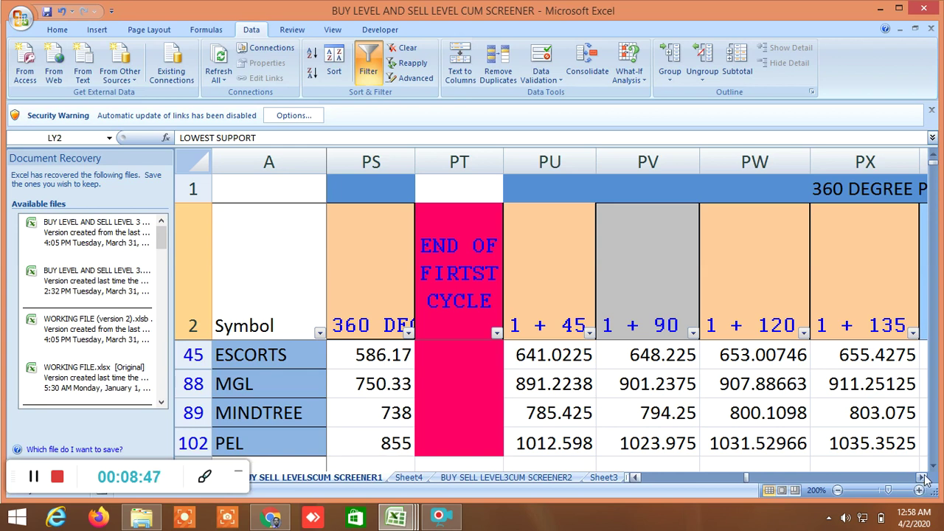
Step: Look through the second-cycle columns of the 360-degree price analysis, from the 1 + 45 levels to the downside levels
left_click(923, 477)
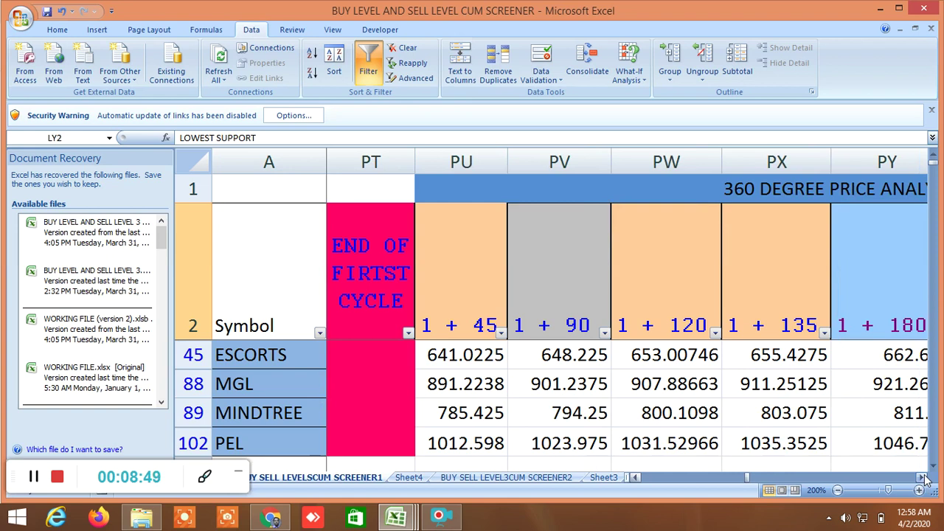
left_click(923, 477)
left_click(923, 477)
left_click(923, 477)
left_click(923, 477)
left_click(923, 478)
left_click(922, 478)
left_click(923, 478)
left_click(923, 477)
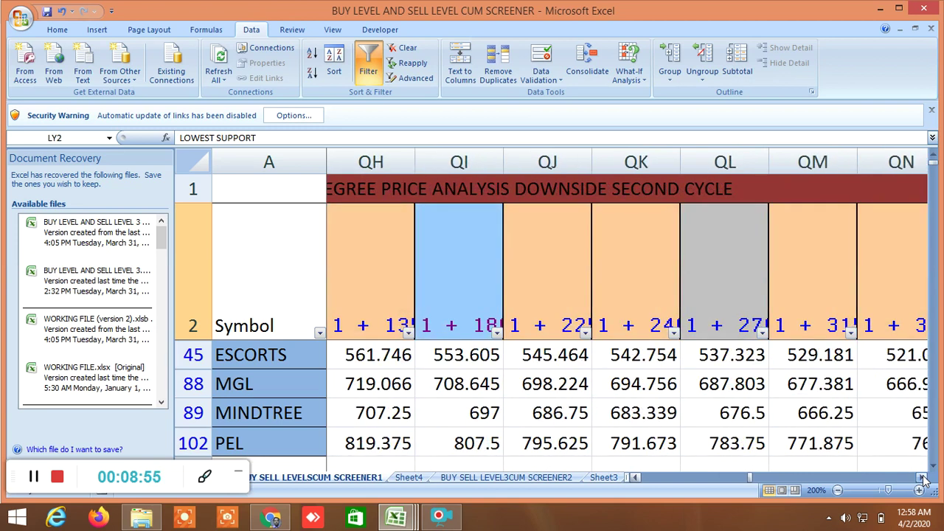
Step: Look through the upside and downside third-cycle columns of the 360-degree price analysis up to the end-of-third-cycle marker
left_click(923, 477)
left_click(923, 477)
left_click(923, 477)
left_click(923, 478)
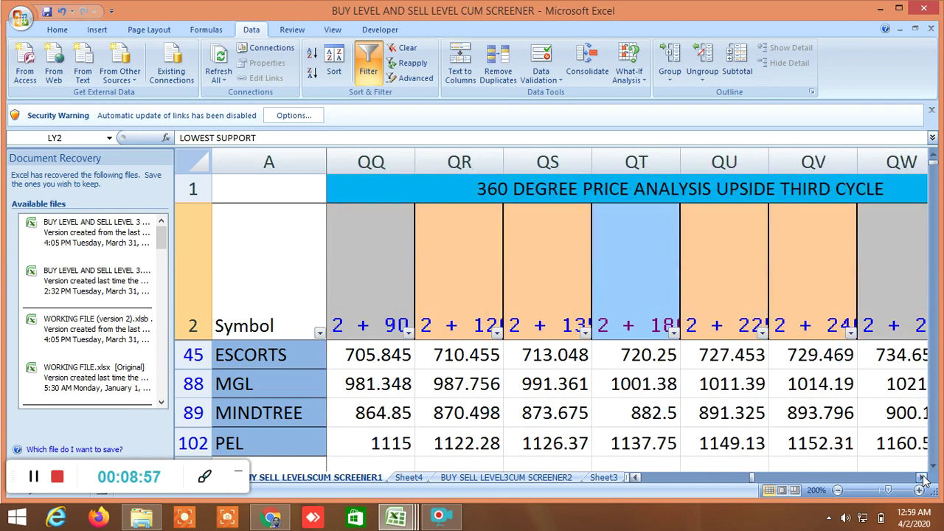
left_click(923, 477)
left_click(923, 478)
left_click(923, 477)
left_click(923, 477)
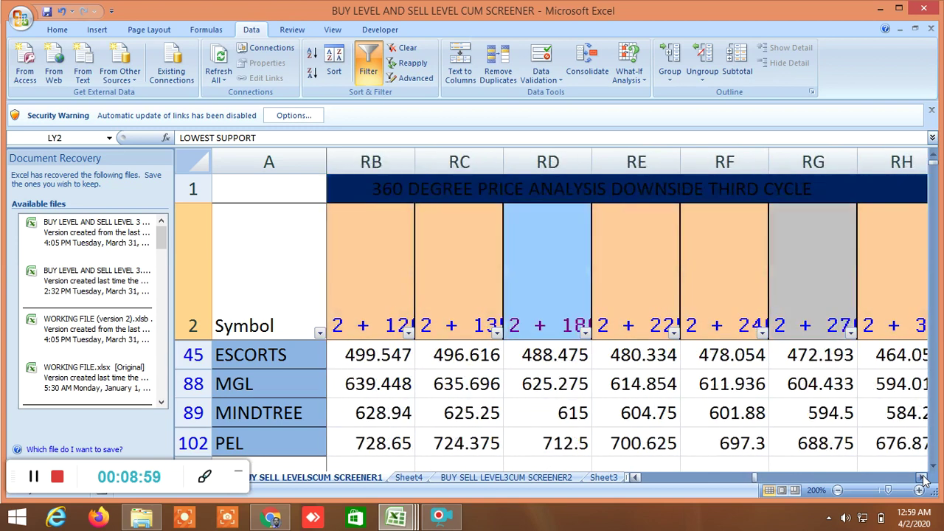
left_click(923, 477)
left_click(923, 477)
left_click(923, 477)
left_click(923, 477)
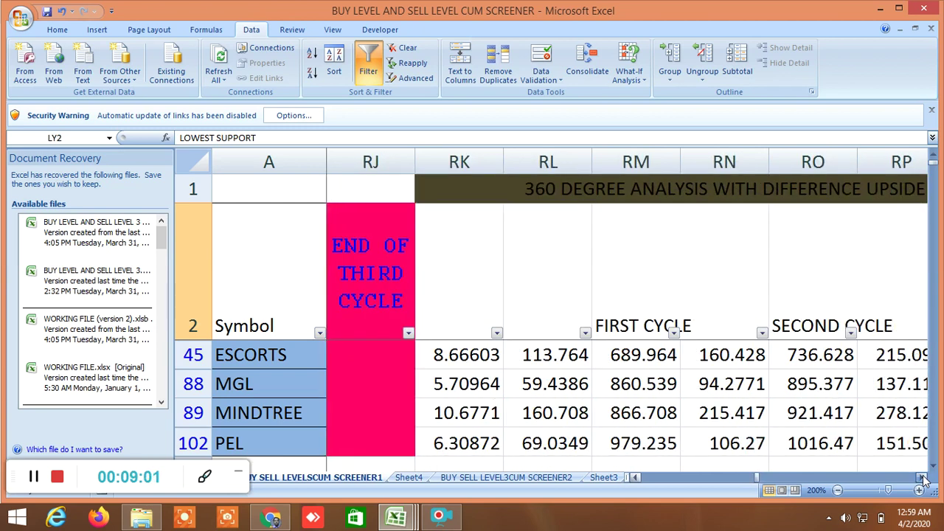
Step: Review the 360 DEGREE ANALYSIS WITH DIFFERENCE sections, covering their first, second and third cycle columns
left_click(923, 477)
left_click(923, 477)
left_click(923, 478)
left_click(923, 477)
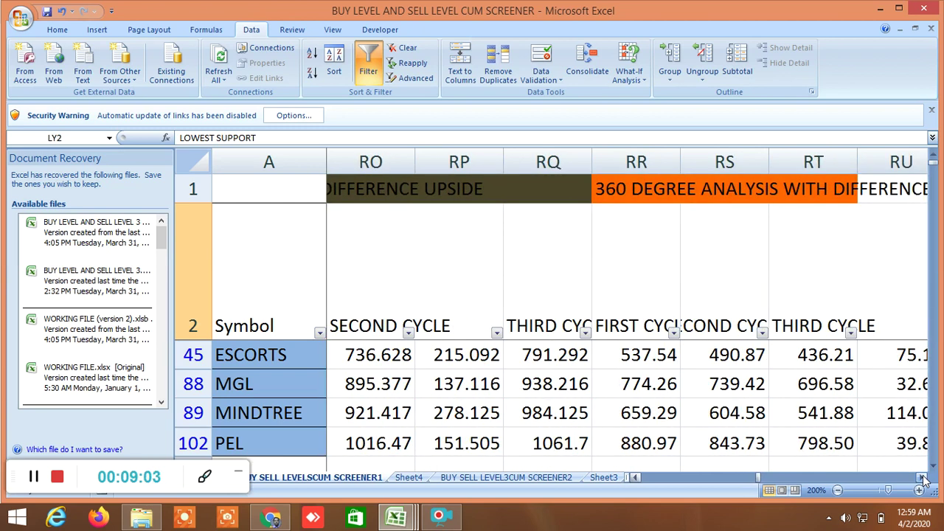
left_click(634, 477)
left_click(634, 477)
left_click(634, 477)
left_click(634, 477)
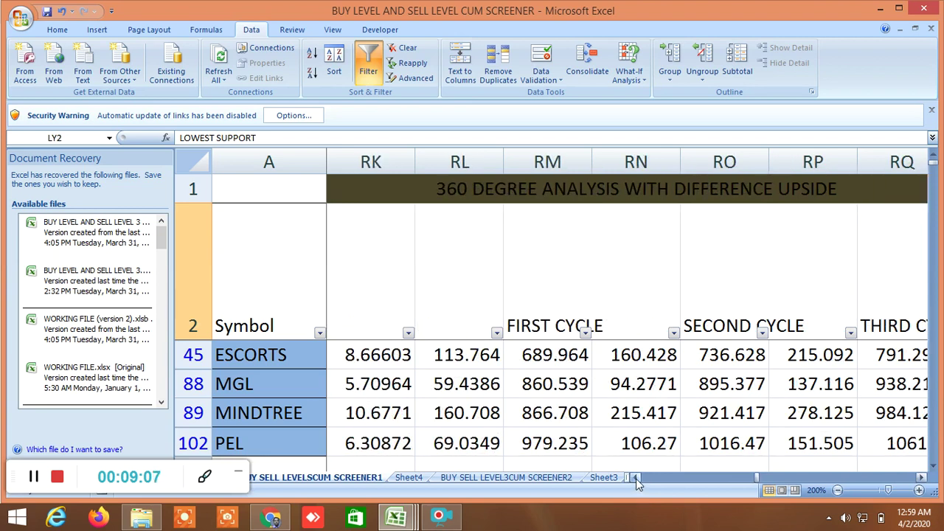
left_click(922, 478)
left_click(922, 478)
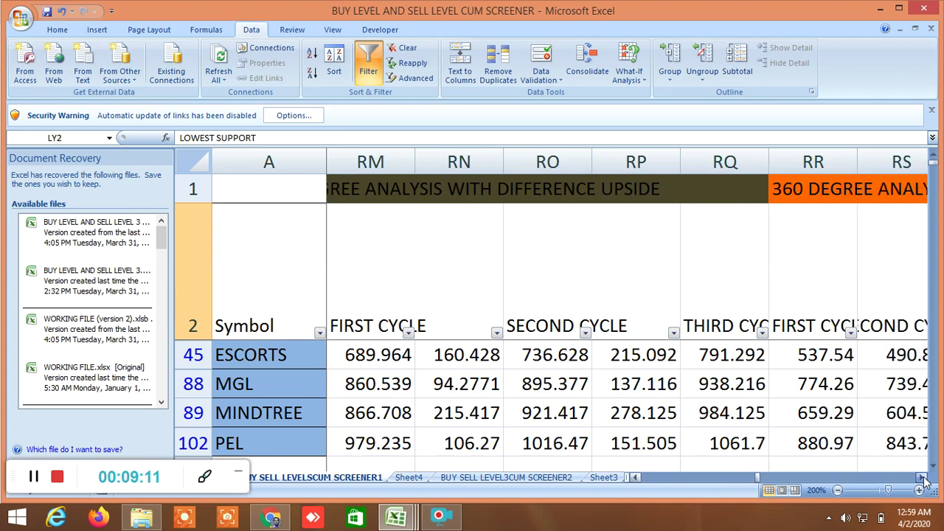
left_click(923, 478)
left_click(923, 478)
left_click(922, 478)
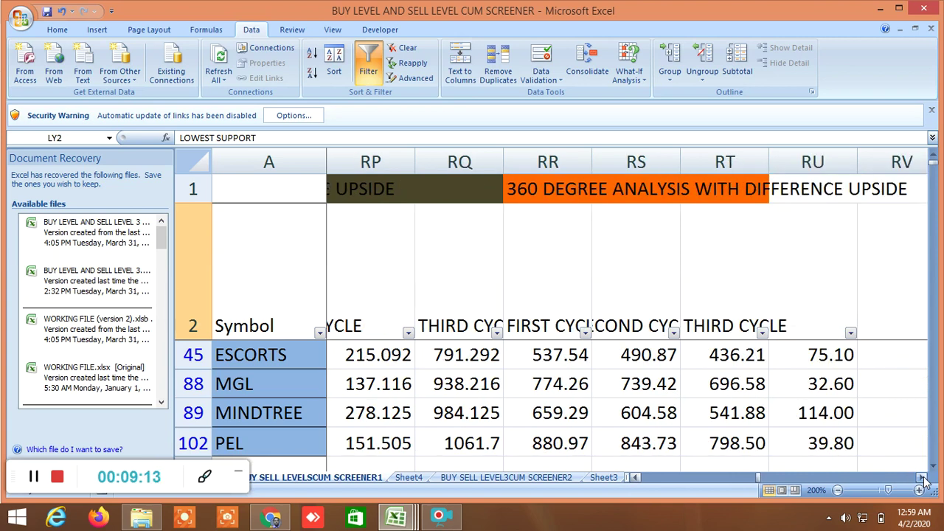
Step: Remove the filter from the table and go to the NIFTY & BANKNIFTY rows starting at row 150
left_click_drag(755, 478, 609, 483)
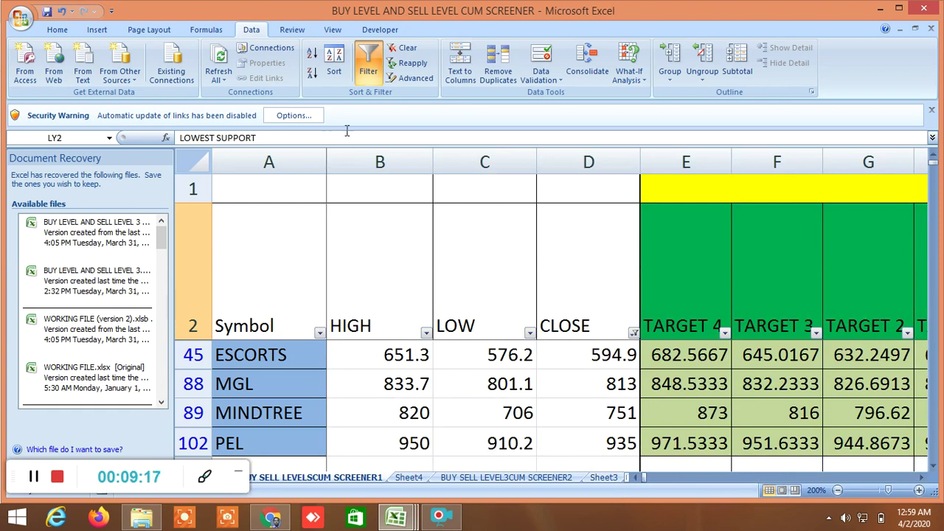
left_click(369, 64)
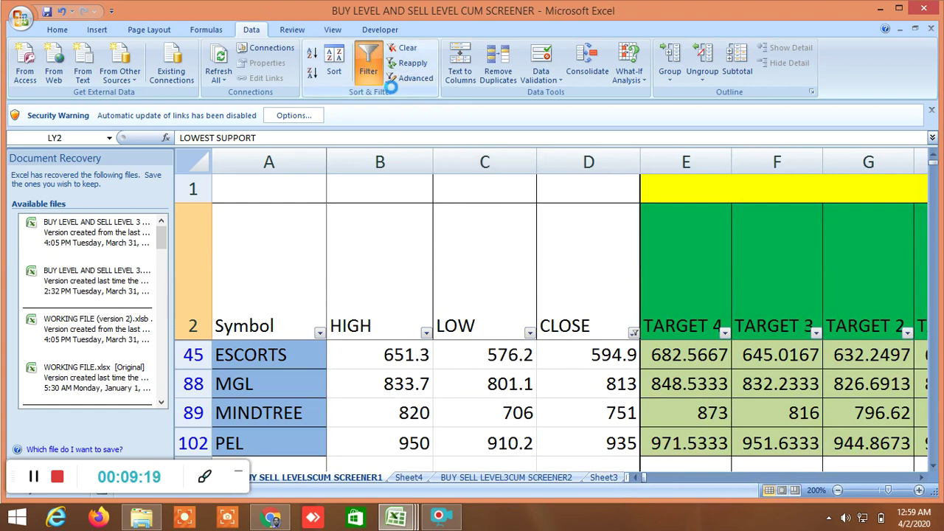
scroll(711, 390, "down", 5)
scroll(711, 394, "down", 20)
scroll(711, 397, "down", 17)
scroll(711, 397, "up", 1)
scroll(711, 397, "down", 1)
scroll(712, 397, "up", 1)
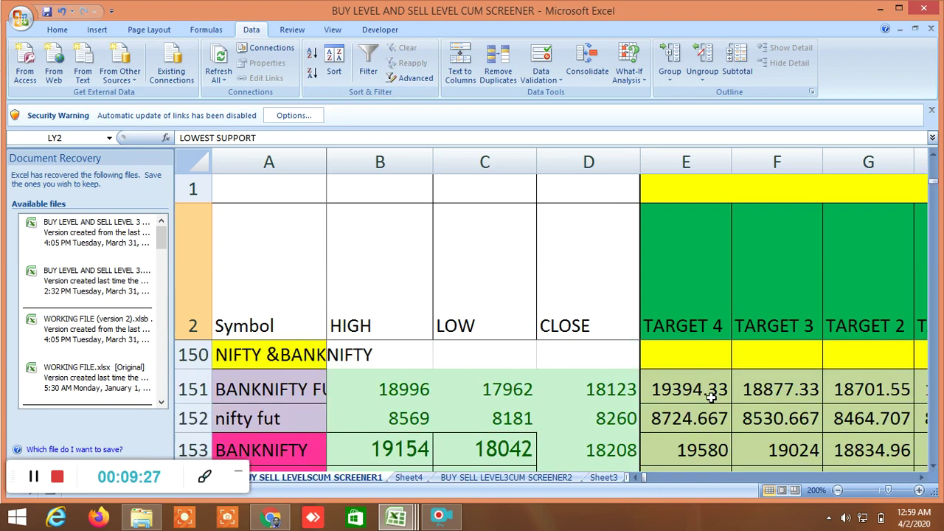
Step: Review the buy above, sell below and target columns for the BANKNIFTY and nifty futures rows
left_click(921, 477)
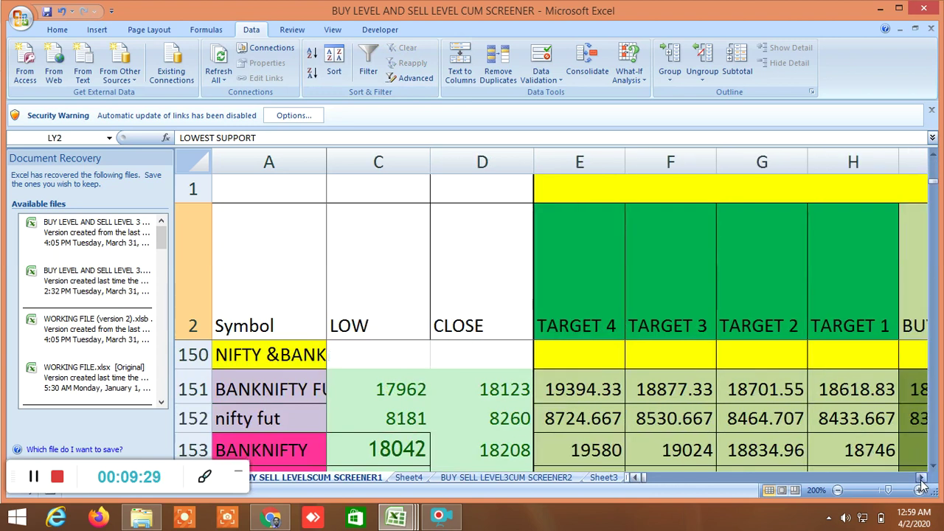
left_click(922, 478)
left_click(921, 477)
left_click(921, 478)
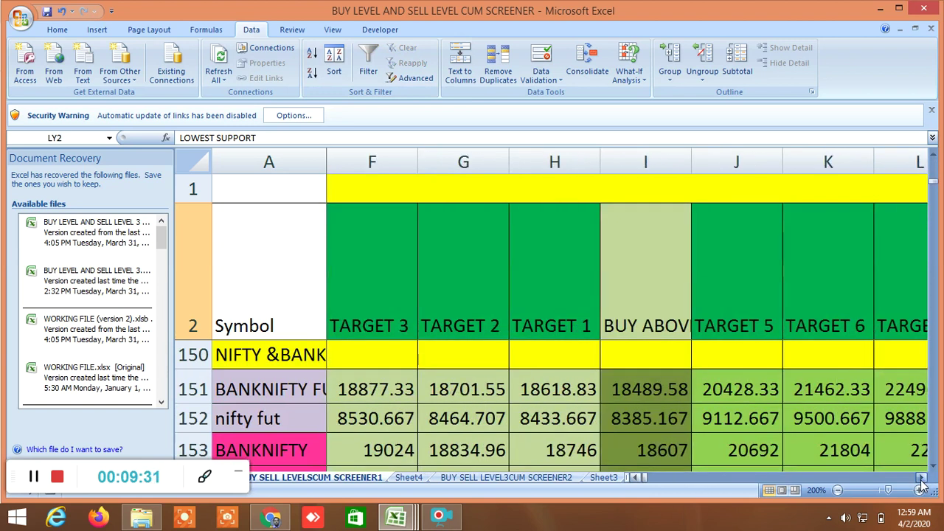
left_click(922, 477)
left_click(921, 478)
left_click(922, 477)
left_click(921, 477)
left_click(921, 477)
left_click(921, 478)
left_click(921, 477)
left_click(921, 477)
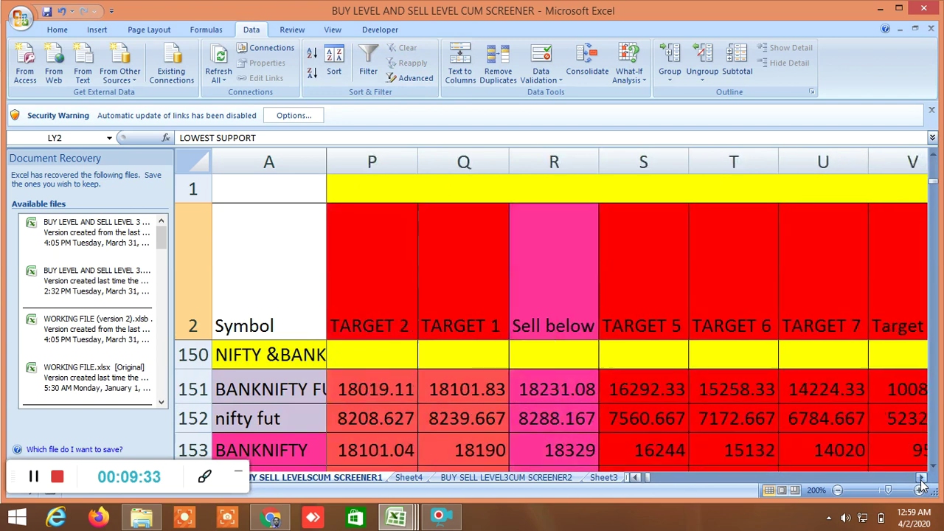
Step: Look through the LTP versus target condition columns for the index rows up to the LTP < SELL BELOW condition
left_click(922, 478)
left_click(922, 477)
left_click(921, 477)
left_click(921, 477)
left_click(922, 477)
left_click(922, 477)
left_click(921, 477)
left_click(921, 477)
left_click(921, 478)
left_click(921, 477)
left_click(922, 477)
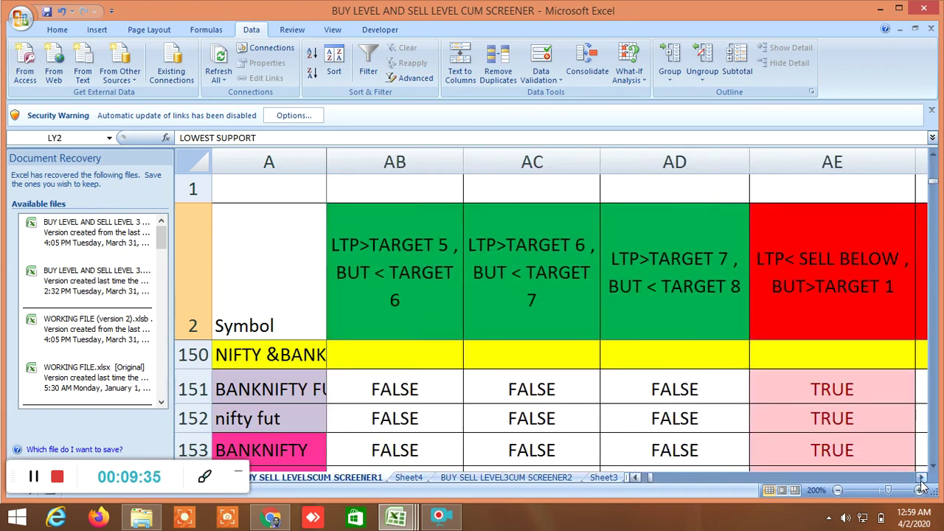
Step: Look through the index rows' numbered price data up to the 20 MA, 20 EMA, 20 DEMA, MAX and MIN columns
left_click(922, 478)
left_click(921, 478)
left_click(922, 477)
left_click(922, 477)
left_click(921, 477)
left_click(921, 478)
left_click(922, 477)
left_click(921, 477)
left_click(921, 477)
left_click(922, 478)
left_click(921, 477)
left_click(921, 477)
left_click(921, 477)
left_click(922, 477)
left_click(921, 478)
left_click(921, 478)
left_click(921, 477)
left_click(921, 477)
left_click(921, 478)
left_click(922, 477)
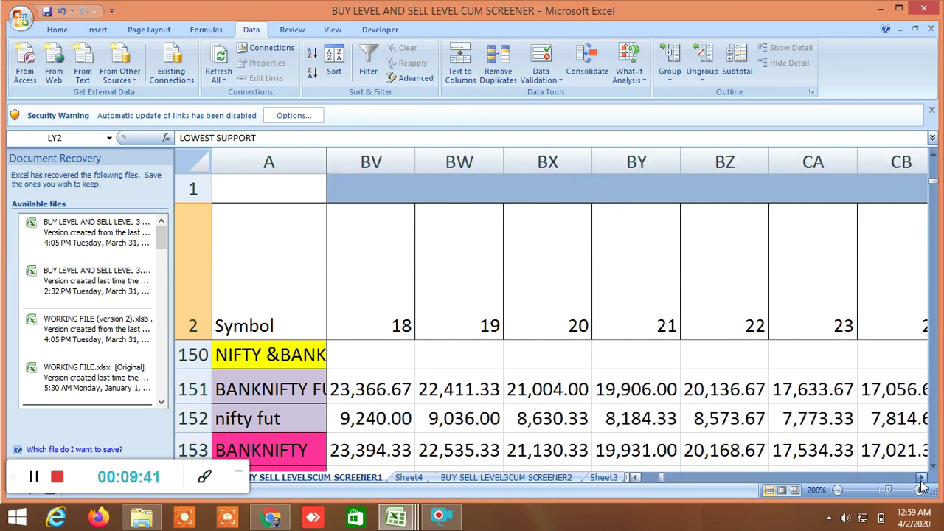
left_click(922, 477)
left_click(922, 478)
left_click(921, 478)
left_click(921, 477)
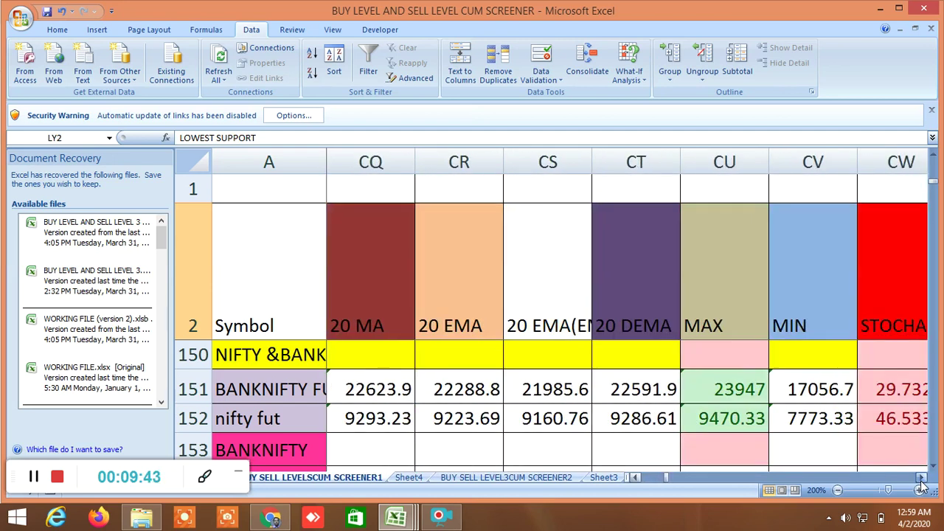
Step: Look through the index rows' stochastic, MAX/MIN, standard deviation, NORMDIST and probability columns up to PROBABILITY 1
left_click(922, 477)
left_click(921, 477)
left_click(922, 477)
left_click(922, 477)
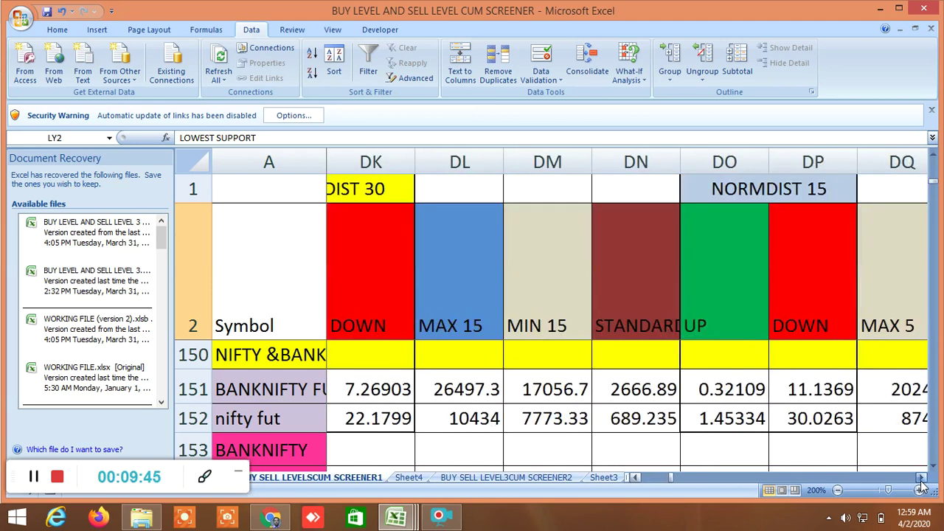
left_click(921, 477)
left_click(921, 477)
left_click(921, 478)
left_click(922, 477)
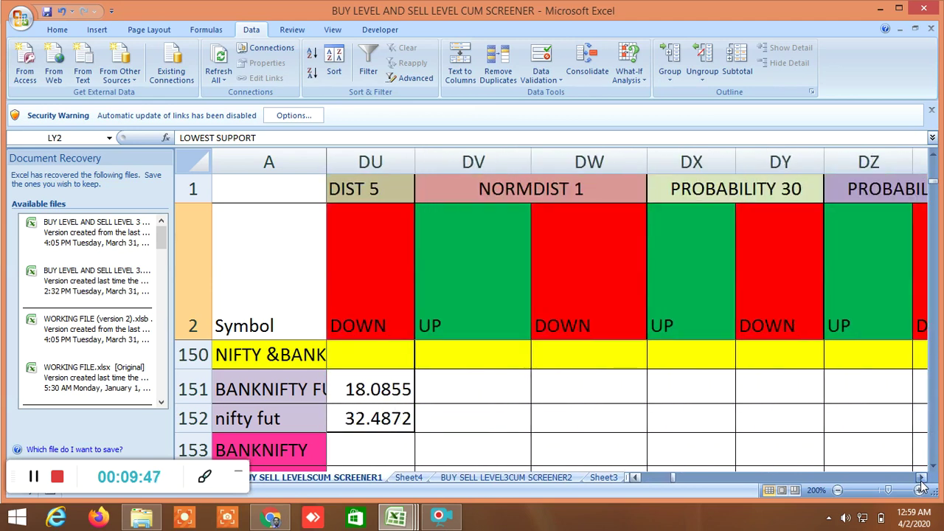
left_click(922, 477)
left_click(921, 478)
left_click(921, 477)
left_click(921, 477)
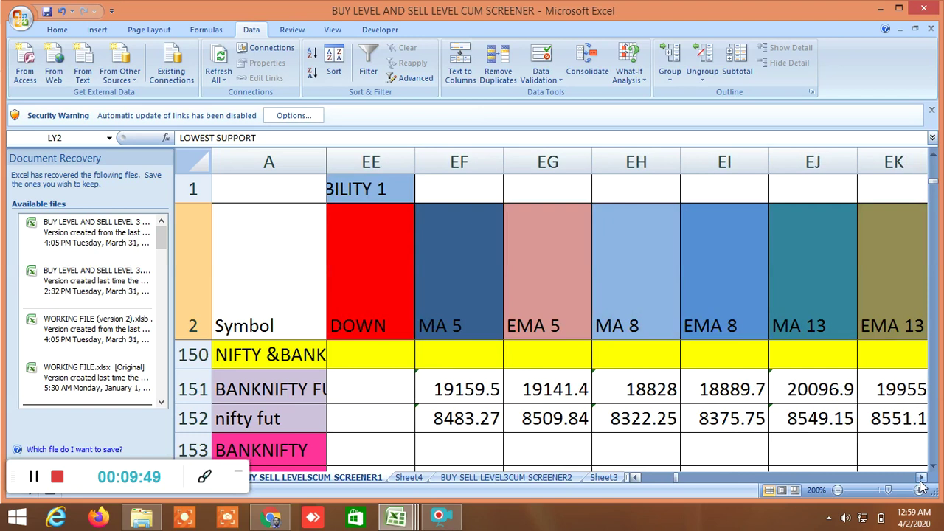
Step: Review the index rows' MA and EMA columns and the R1–R7 and S1–S7 levels under BUY LEVEL AND SELL LEVELS 3
left_click(921, 477)
left_click(922, 477)
left_click(922, 478)
left_click(921, 477)
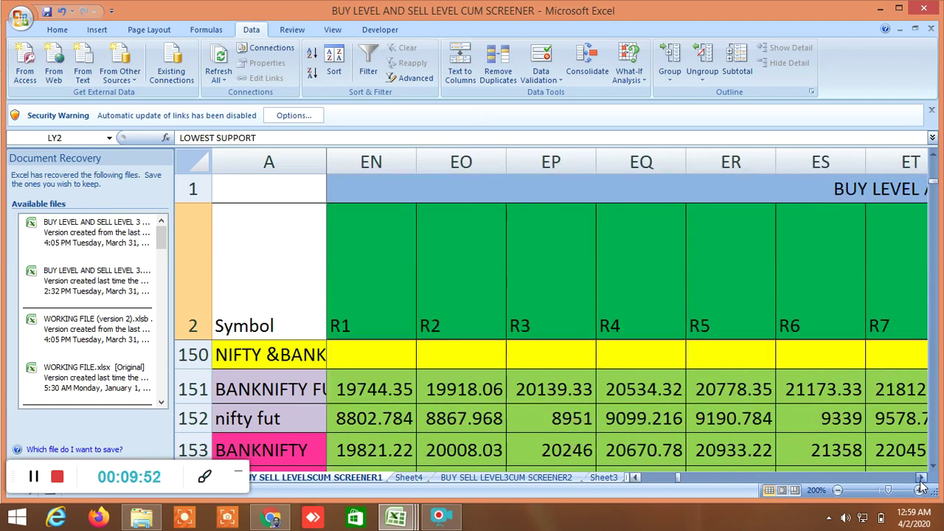
left_click(921, 477)
left_click(922, 477)
left_click(921, 478)
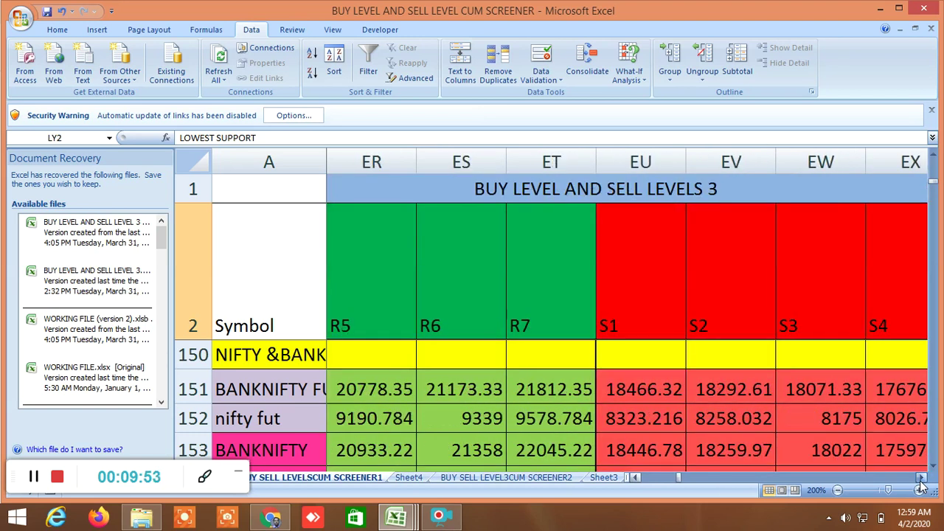
left_click(922, 477)
left_click(921, 477)
left_click(922, 477)
left_click(922, 478)
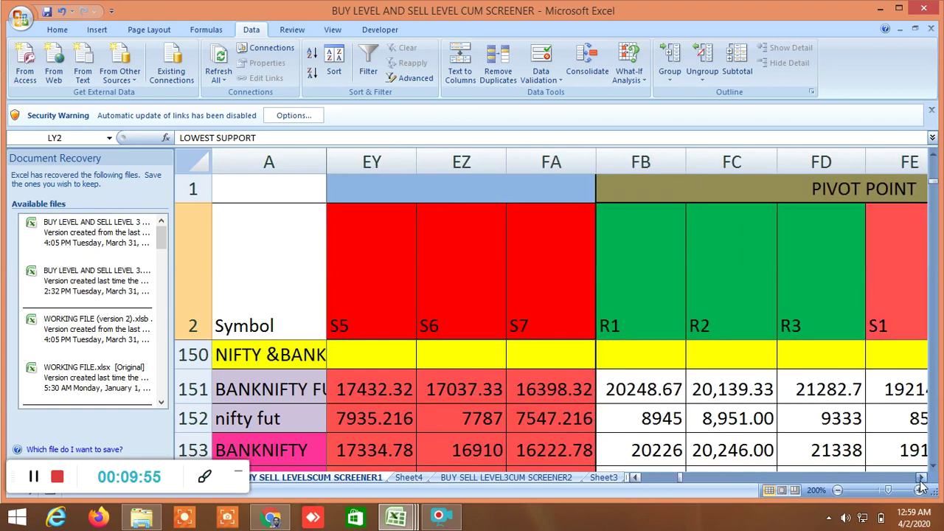
Step: Review the PIVOT POINT levels and the LTP VS RESISTANCE SUPPORT PIVOT POINT conditions for the index rows
left_click(921, 478)
left_click(921, 477)
left_click(921, 477)
left_click(921, 478)
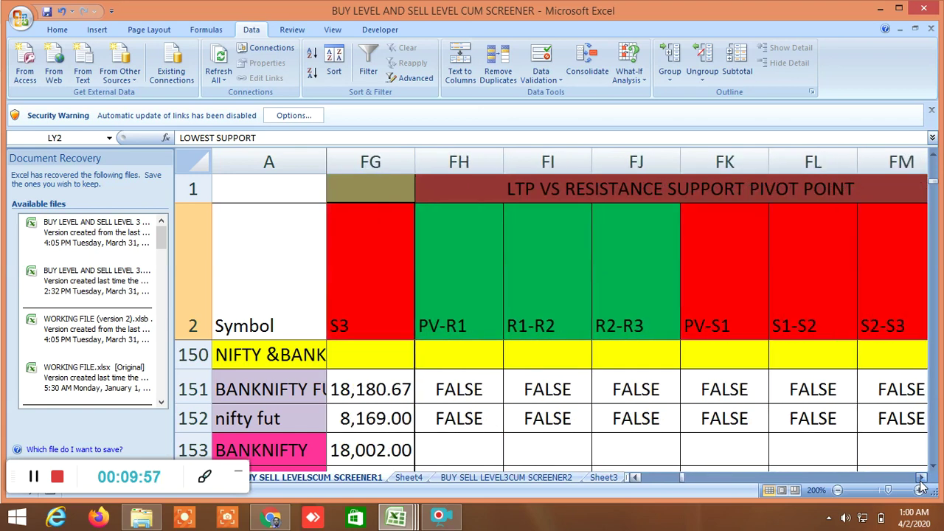
left_click(922, 477)
left_click(921, 477)
left_click(922, 477)
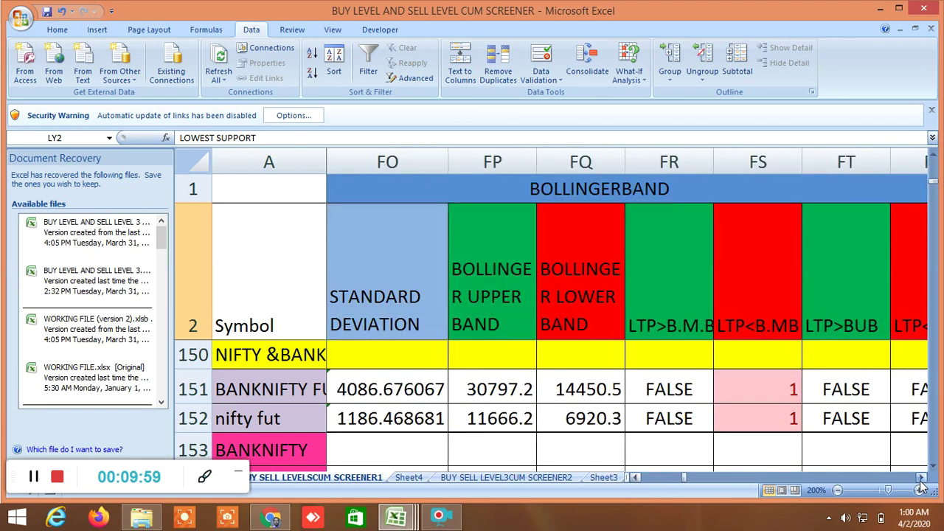
Step: Look through the index rows' BOLLINGERBAND columns and continue to the Senkou and Chikou Span cloud columns
left_click(921, 477)
left_click(921, 477)
left_click(922, 477)
left_click(921, 477)
left_click(921, 477)
left_click(921, 478)
left_click(922, 478)
left_click(921, 477)
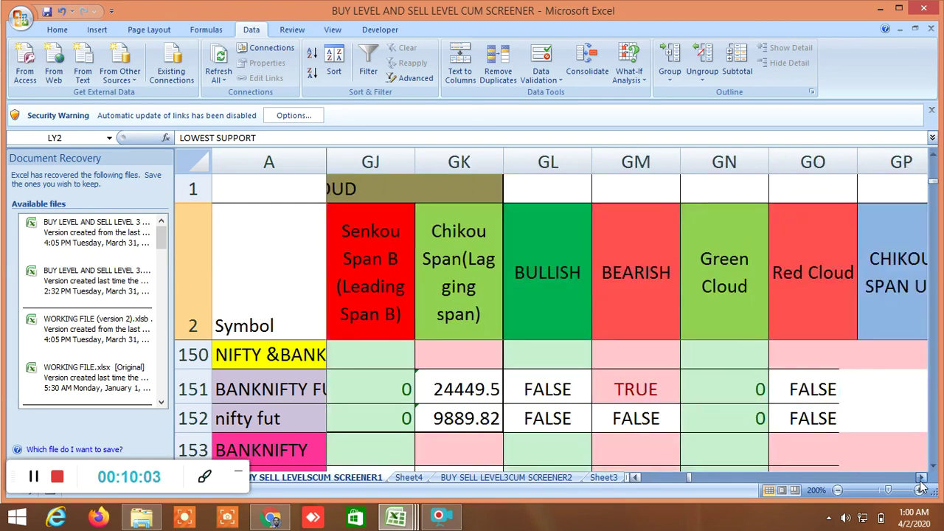
Step: Examine the index rows' bullish, bearish and cloud condition columns up to TREND 15 and TREND 30
left_click(921, 477)
left_click(922, 478)
left_click(922, 478)
left_click(921, 477)
left_click(922, 477)
left_click(921, 477)
left_click(922, 478)
left_click(922, 478)
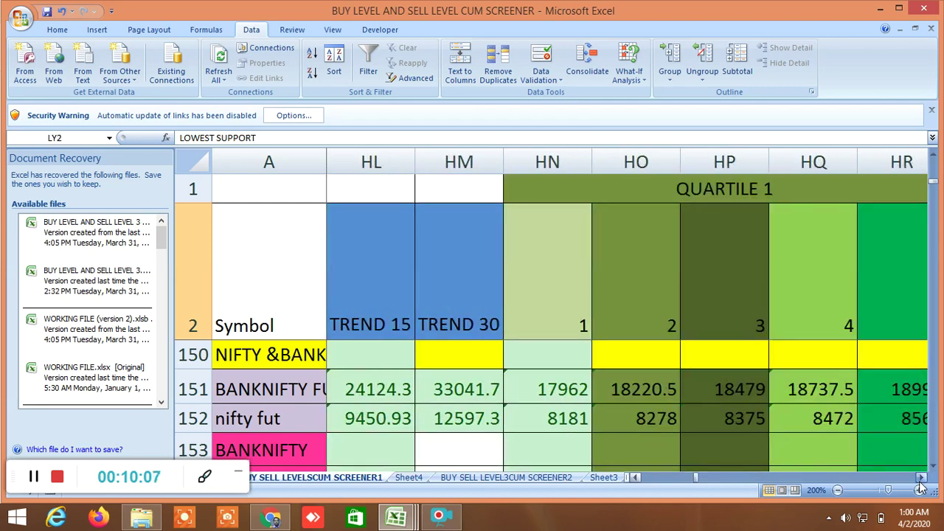
Step: Review the index rows' QUARTILE 1, HIGH/LOW/CLOSE and 20-day high and low columns up to the 7/14/21 CROSSOVER
left_click(922, 478)
left_click(921, 477)
left_click(921, 477)
left_click(921, 477)
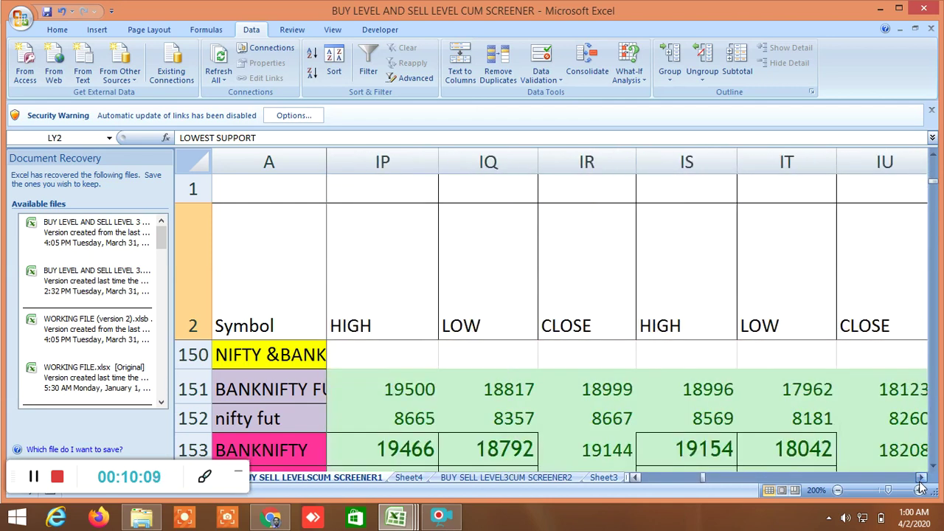
left_click(922, 477)
left_click(921, 478)
left_click(920, 478)
left_click(920, 478)
left_click(920, 478)
left_click(921, 478)
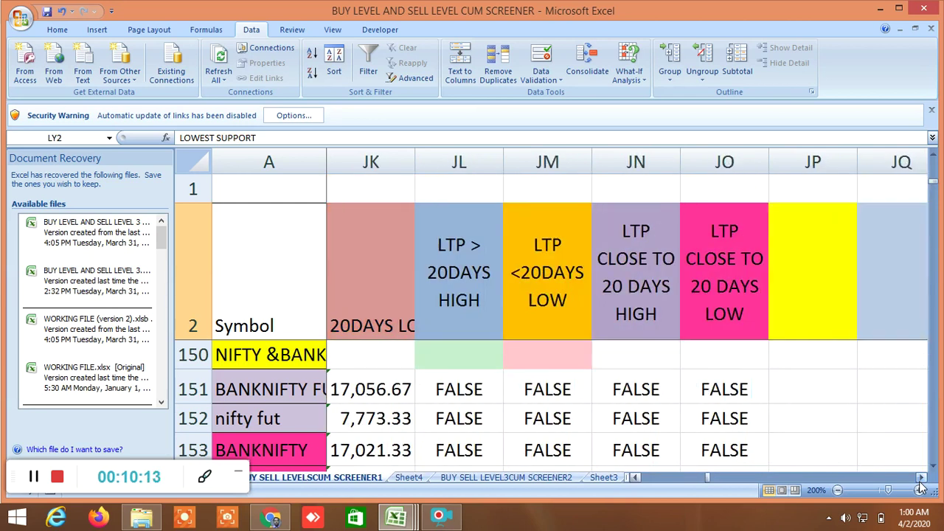
left_click(921, 478)
left_click(921, 478)
left_click(920, 478)
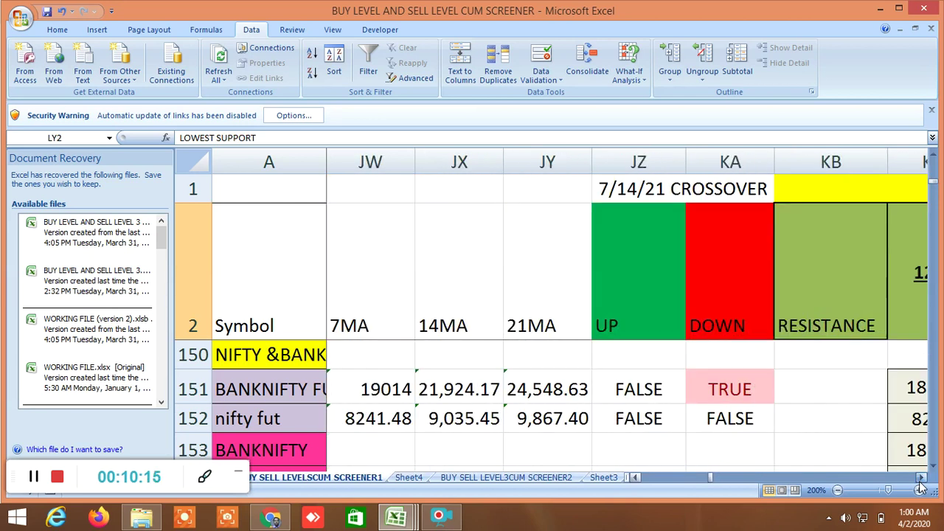
Step: Look through the index rows' remaining columns from RESISTANCE onward
left_click(920, 478)
left_click(920, 478)
left_click(921, 478)
left_click(920, 478)
left_click(921, 478)
left_click(920, 478)
left_click(921, 478)
left_click(921, 478)
left_click(920, 478)
left_click(921, 478)
left_click(920, 478)
left_click_drag(921, 478, 921, 479)
Step: Go to the commodity rows starting at ALUMINIUM in row 141 and look through their columns, including the Gann angle positions
left_click_drag(766, 479, 646, 481)
scroll(582, 427, "up", 1)
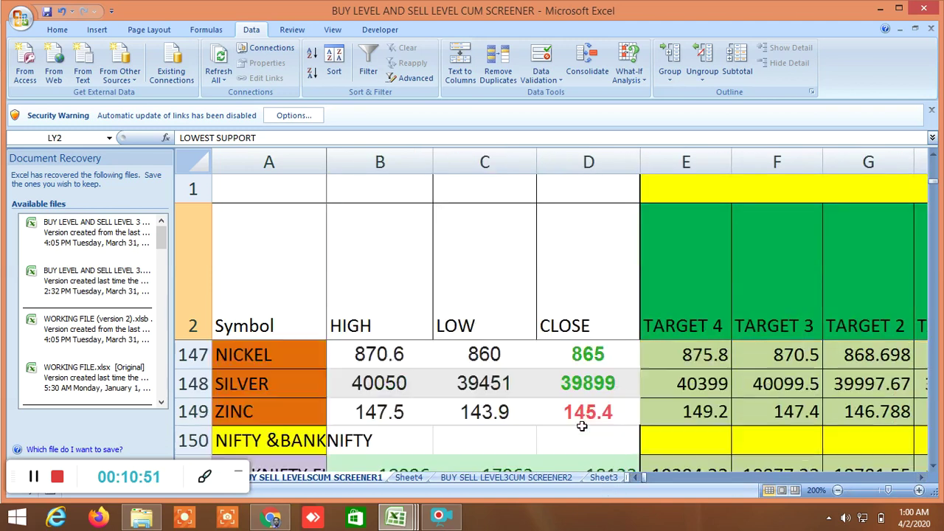
scroll(582, 426, "up", 2)
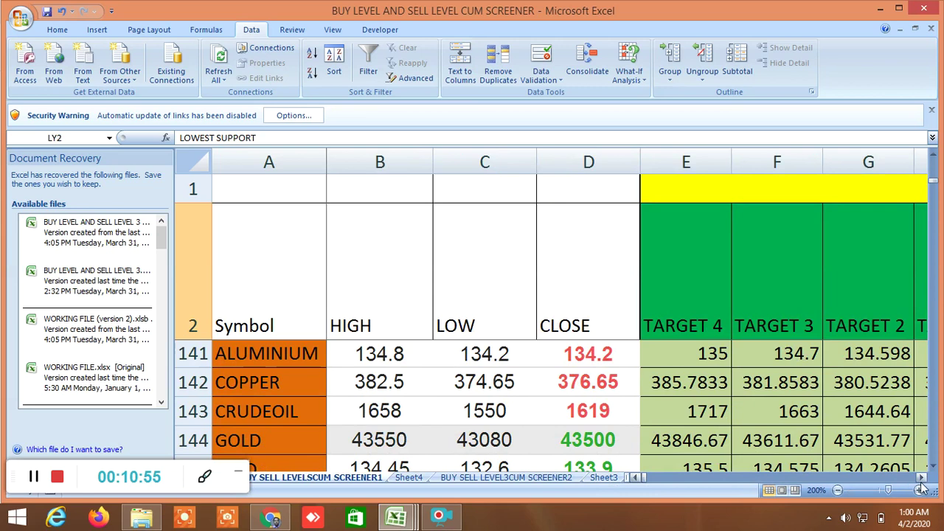
left_click_drag(923, 478, 923, 478)
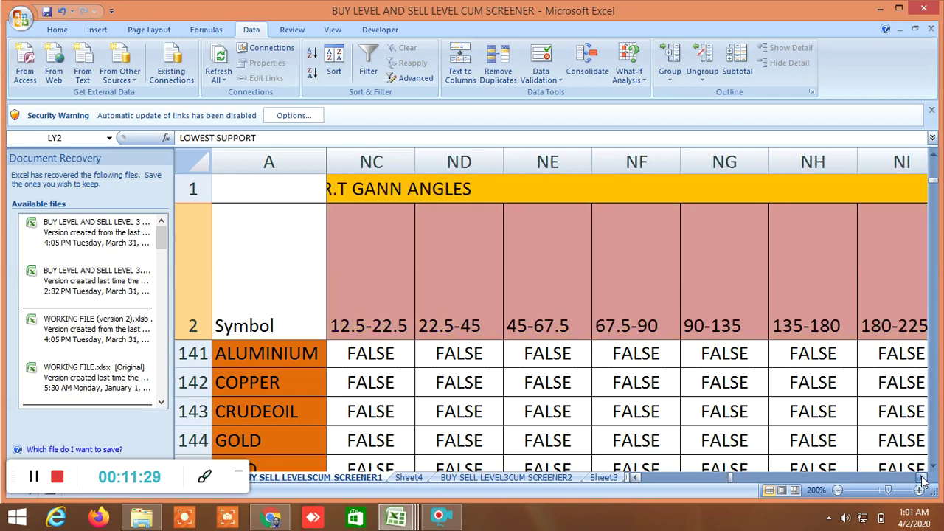
left_click_drag(923, 478, 914, 484)
Step: Review the HIGH, LOW, CLOSE and target columns of the commodity rows from ALUMINIUM down to ZINC
left_click_drag(759, 480, 627, 485)
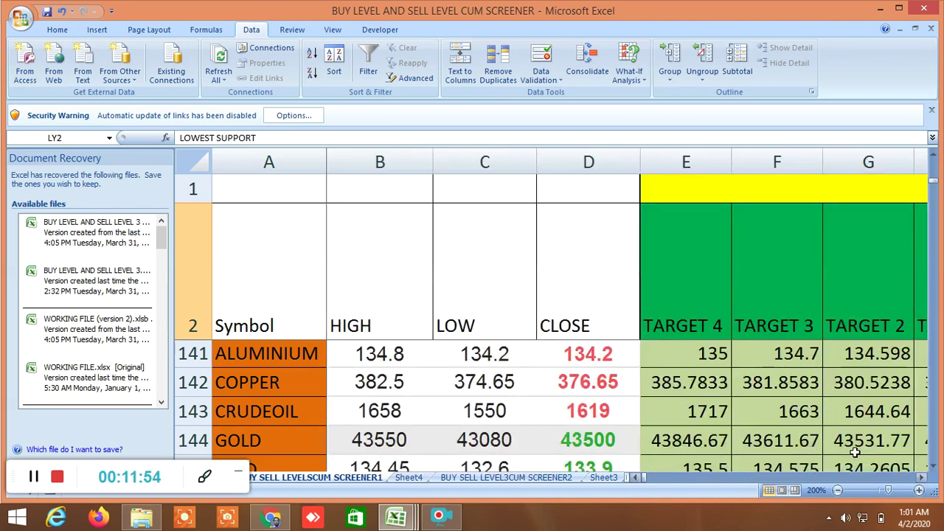
left_click(933, 468)
left_click(933, 467)
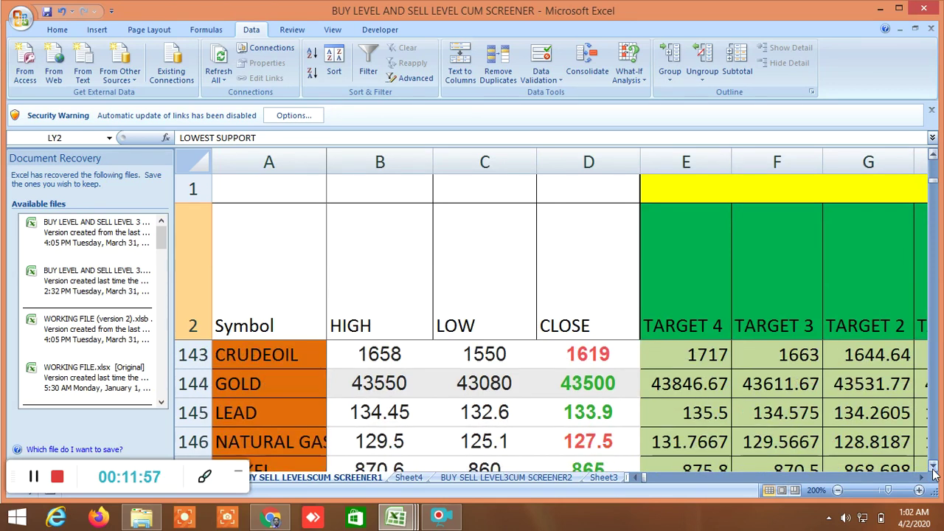
left_click(934, 469)
left_click(933, 470)
left_click(934, 469)
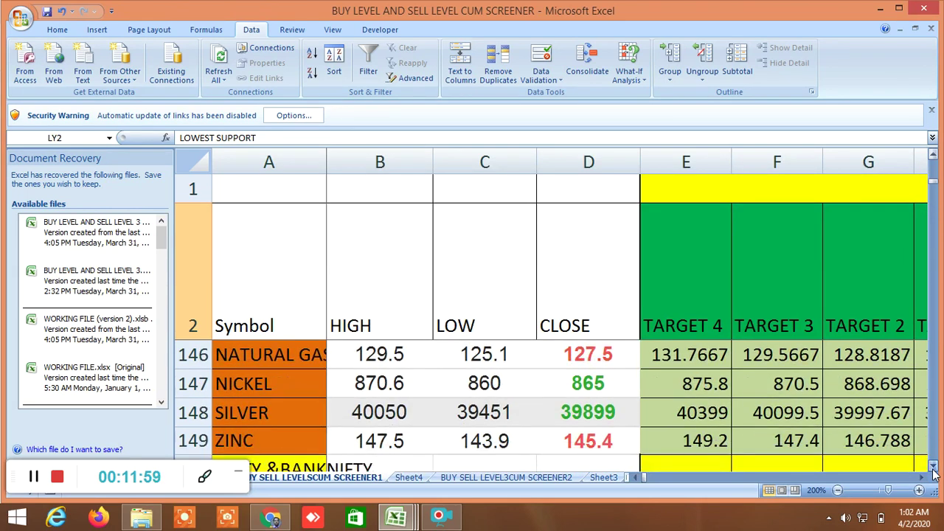
scroll(797, 441, "up", 1)
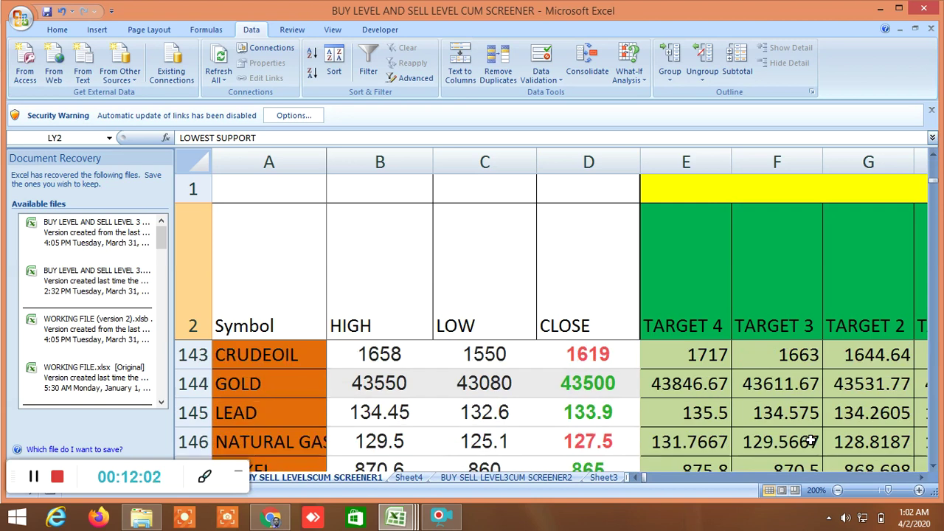
left_click_drag(14, 472, 3, 284)
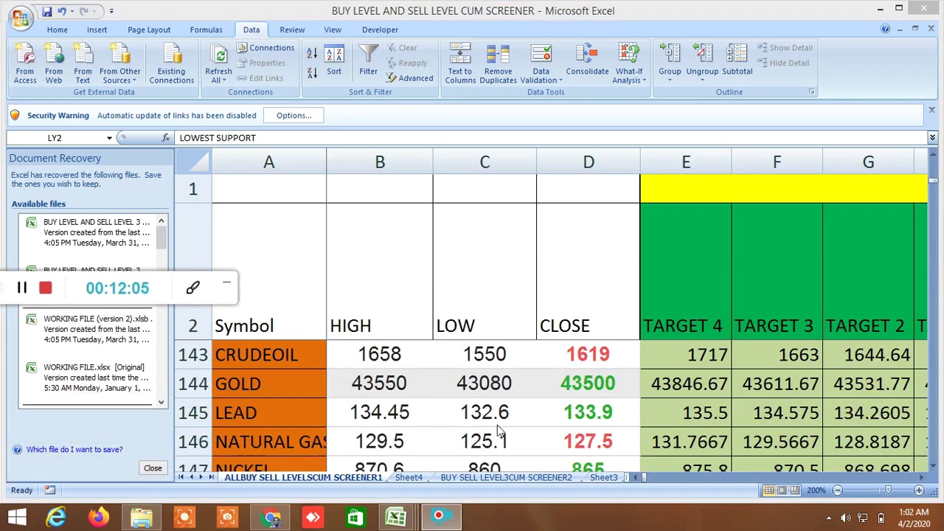
left_click(934, 465)
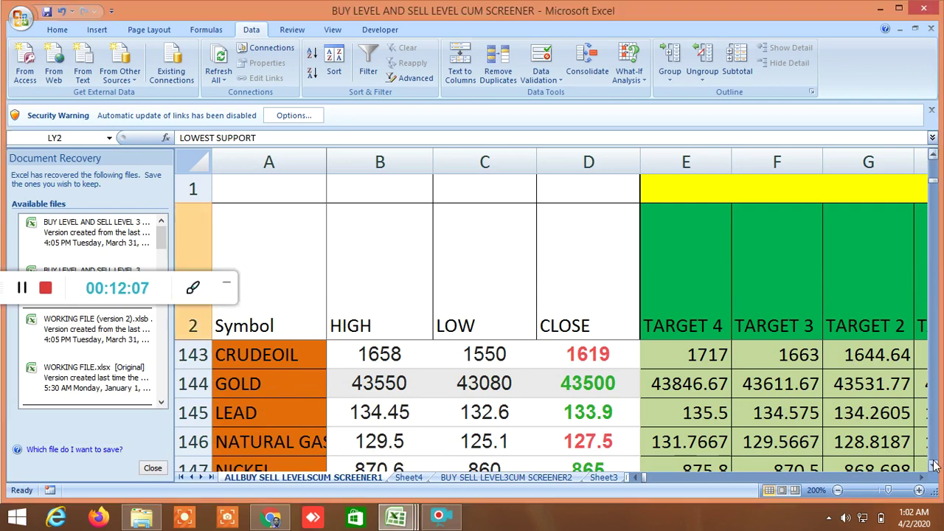
left_click(934, 465)
left_click(934, 464)
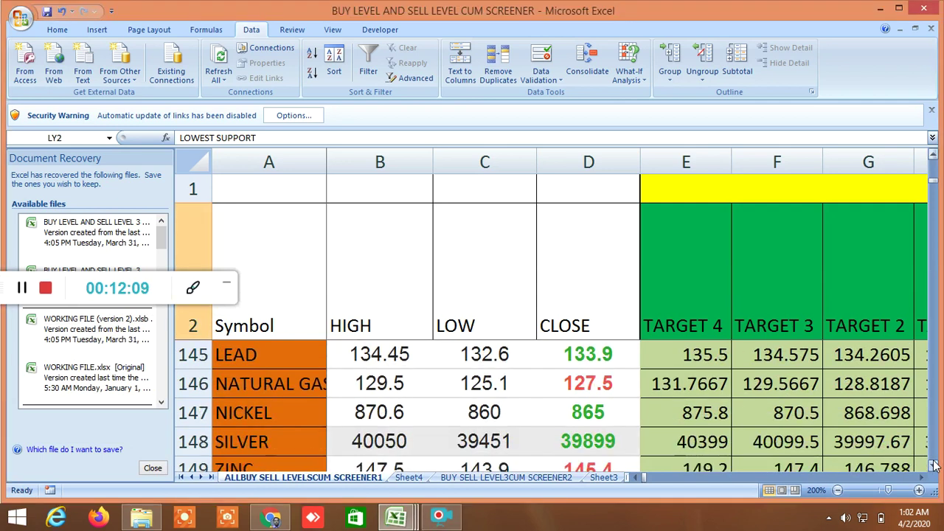
left_click(934, 465)
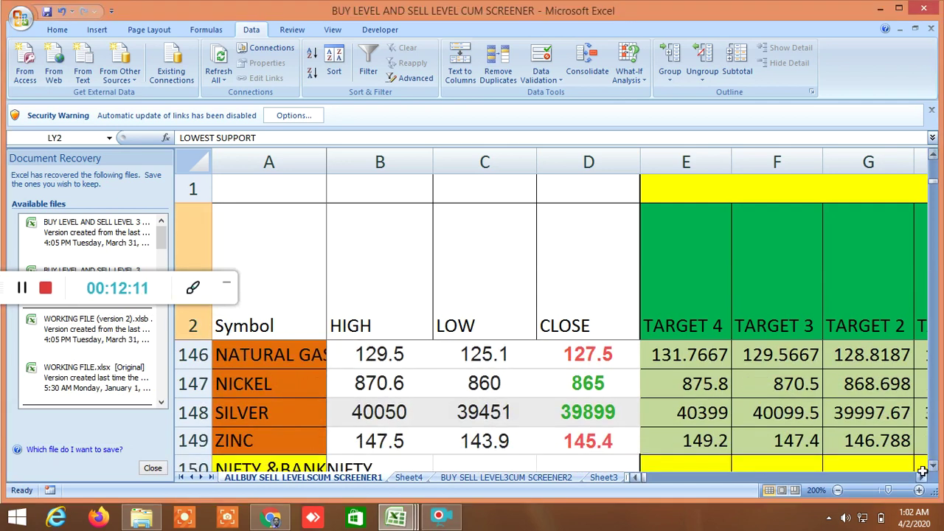
Step: Look through the NATURAL GAS to ZINC rows across the Gann angle and Murrey's Math positions up to the 360 degree analysis
left_click(921, 478)
left_click_drag(921, 480, 920, 481)
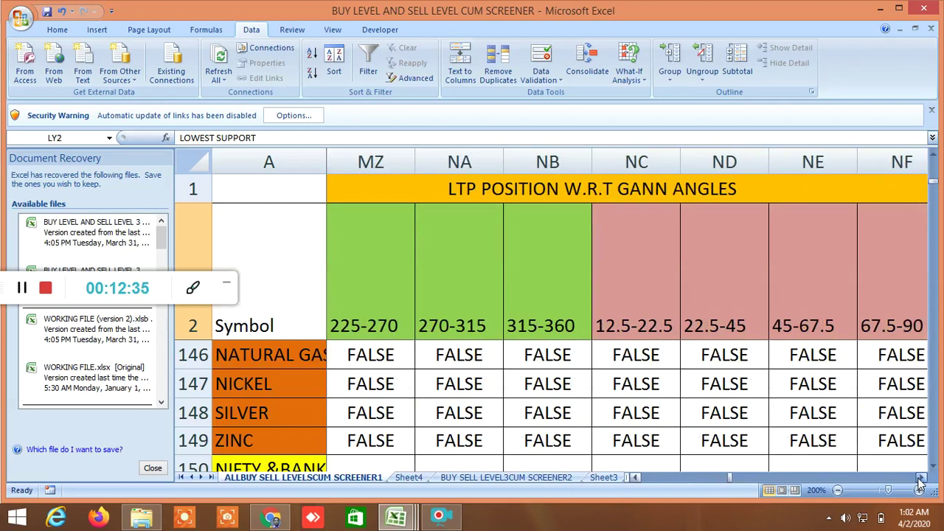
left_click(920, 478)
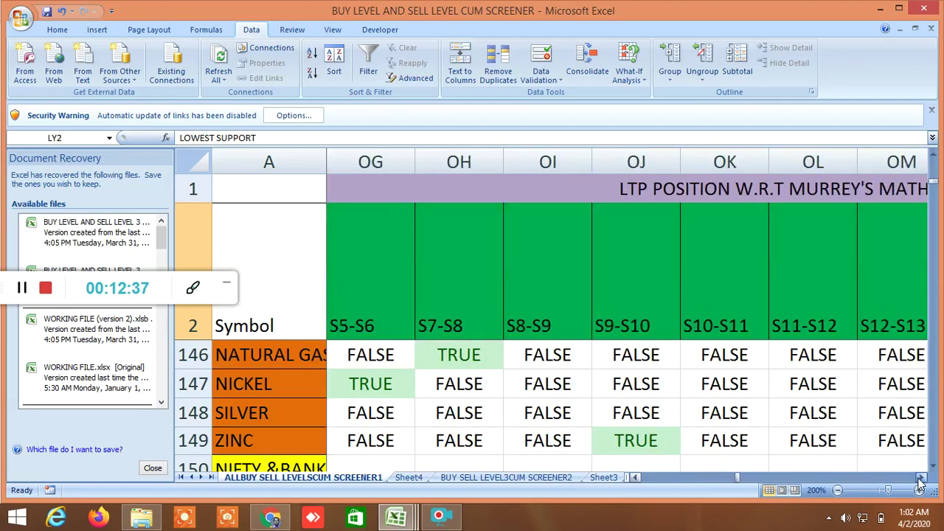
left_click_drag(920, 478, 920, 478)
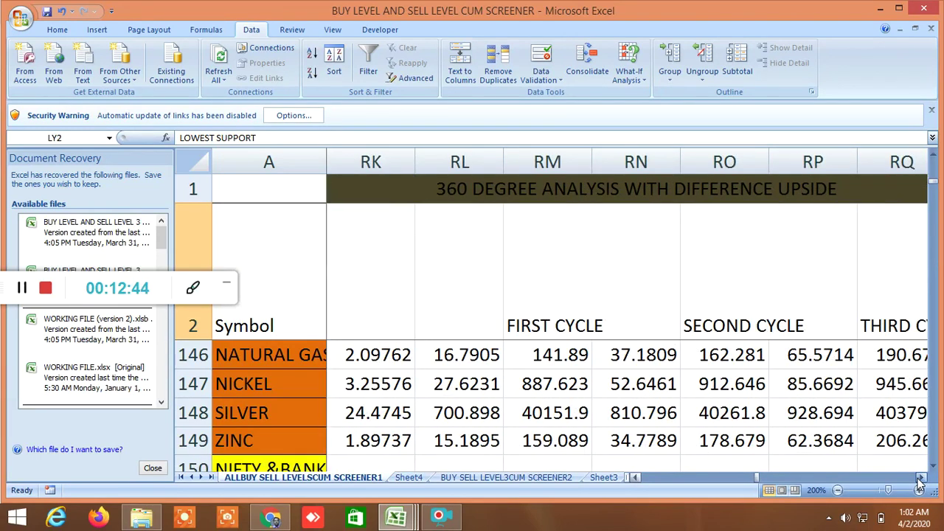
Step: Go to the FUTURES stock rows below row 155 and look through their columns up to the 360 degree analysis cycles
left_click(761, 478)
left_click_drag(760, 483, 565, 487)
scroll(544, 436, "down", 1)
scroll(544, 436, "down", 2)
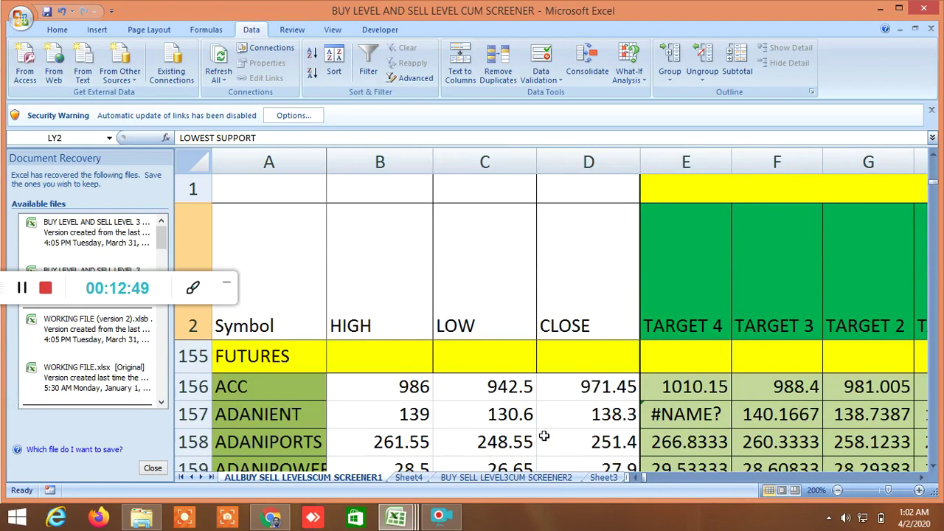
scroll(544, 436, "down", 1)
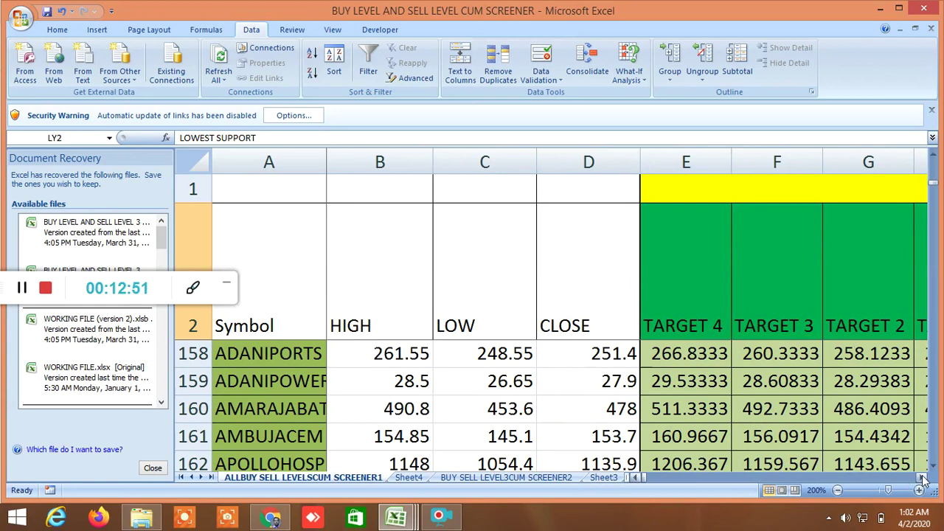
left_click_drag(923, 481, 923, 480)
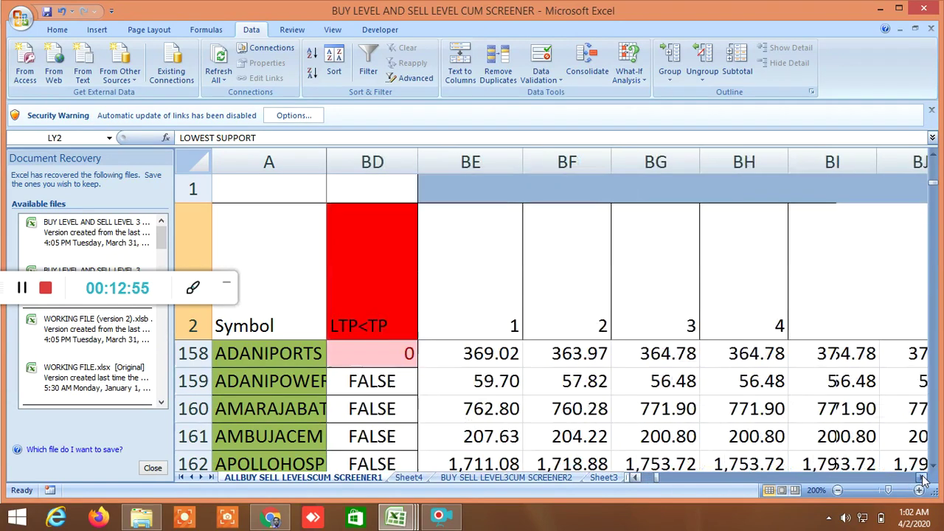
left_click_drag(923, 480, 923, 480)
left_click_drag(923, 480, 924, 479)
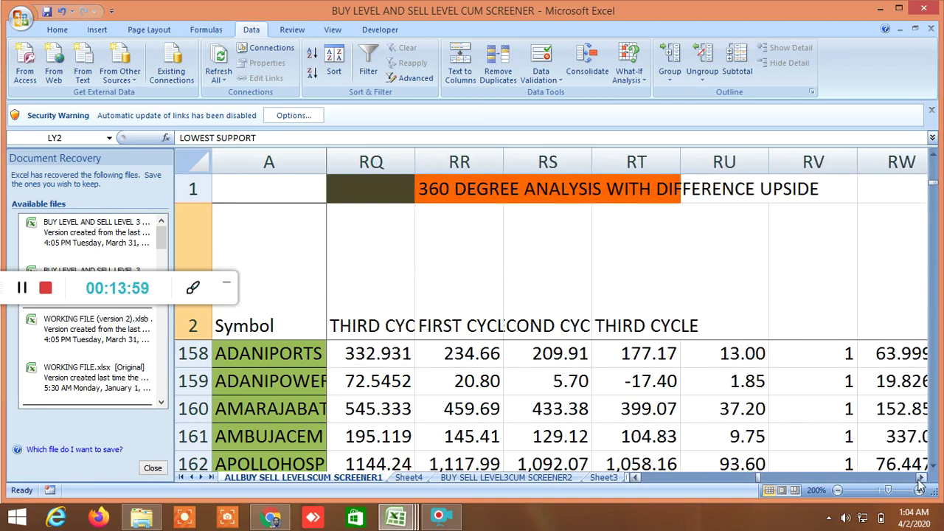
Step: Switch to the BUY SELL LEVEL3CUM SCREENER2 sheet and look through its columns up to the 100 MA, 100 EMA and 9 MA
left_click_drag(760, 481, 641, 481)
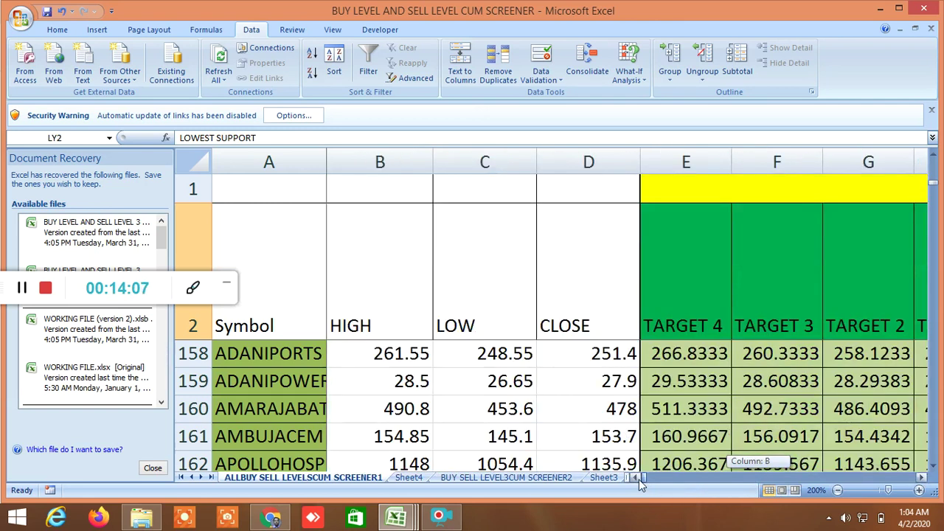
left_click(513, 477)
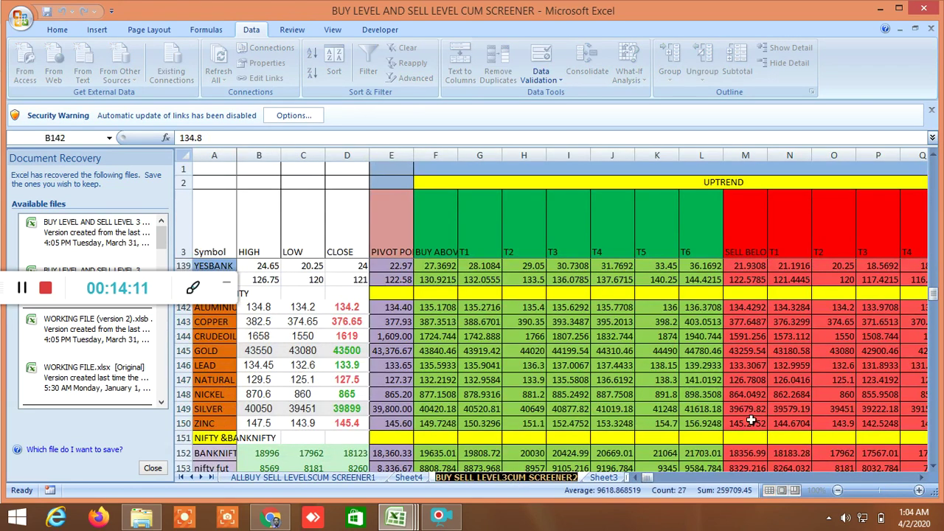
left_click(919, 478)
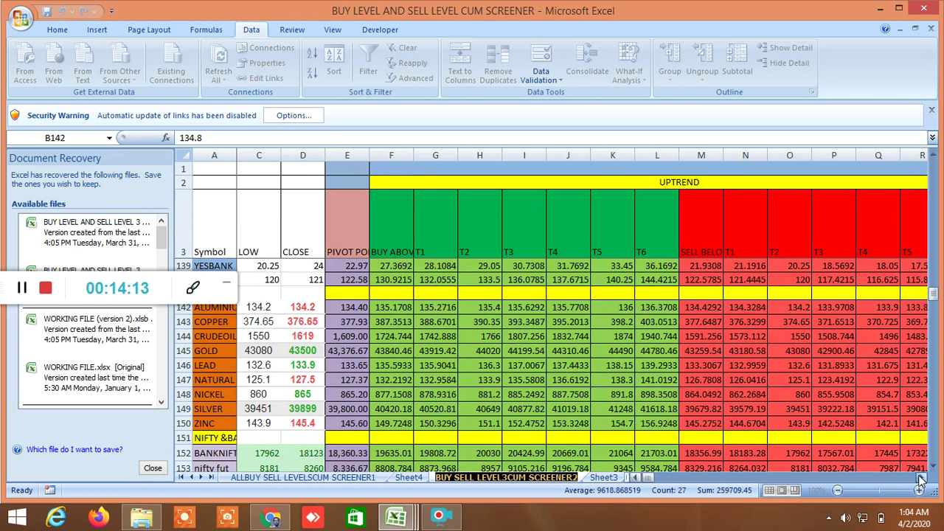
left_click_drag(920, 478, 920, 480)
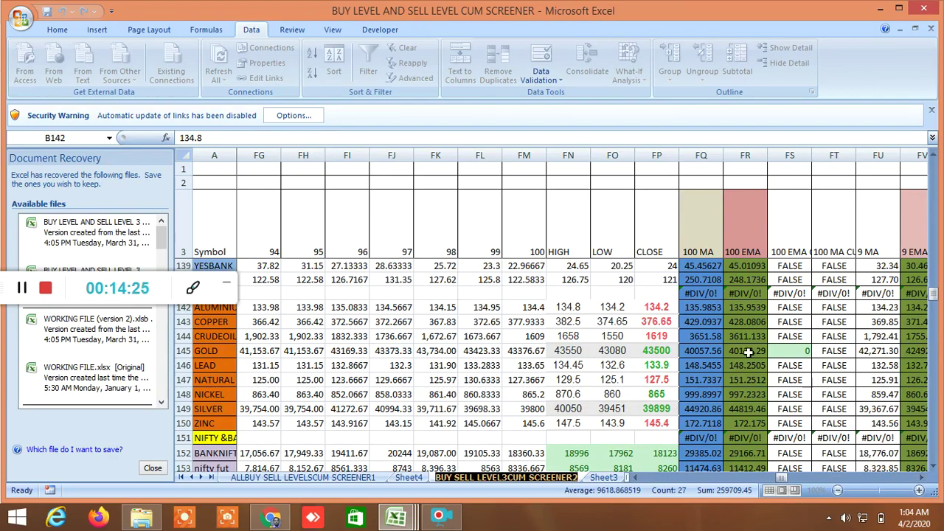
Step: Go up the second screener sheet to the BIOCON row and inspect the formula in its 100 MA cut column
left_click(612, 335)
scroll(741, 345, "up", 13)
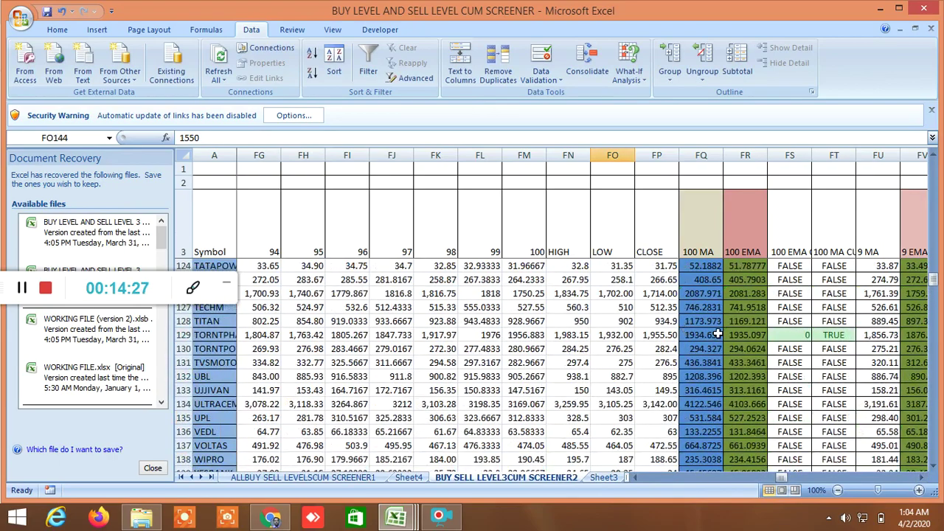
scroll(741, 345, "up", 20)
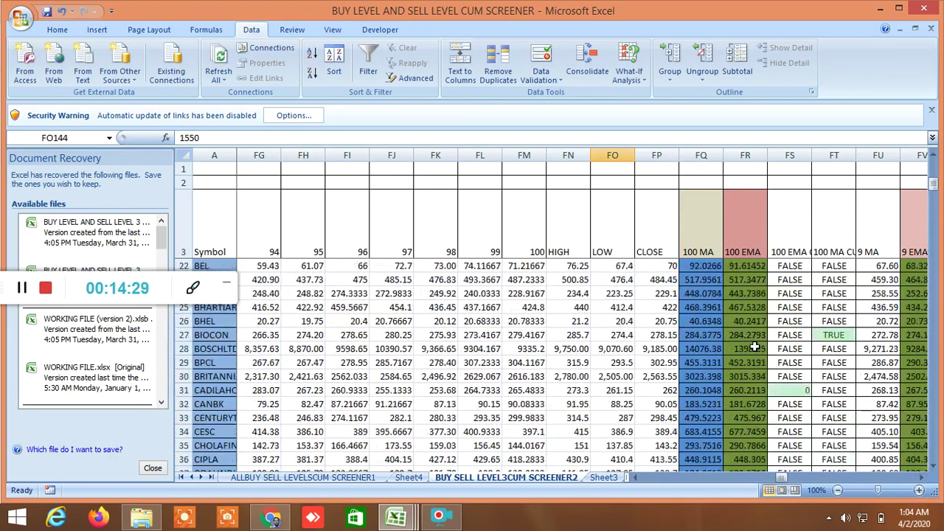
scroll(755, 347, "down", 4)
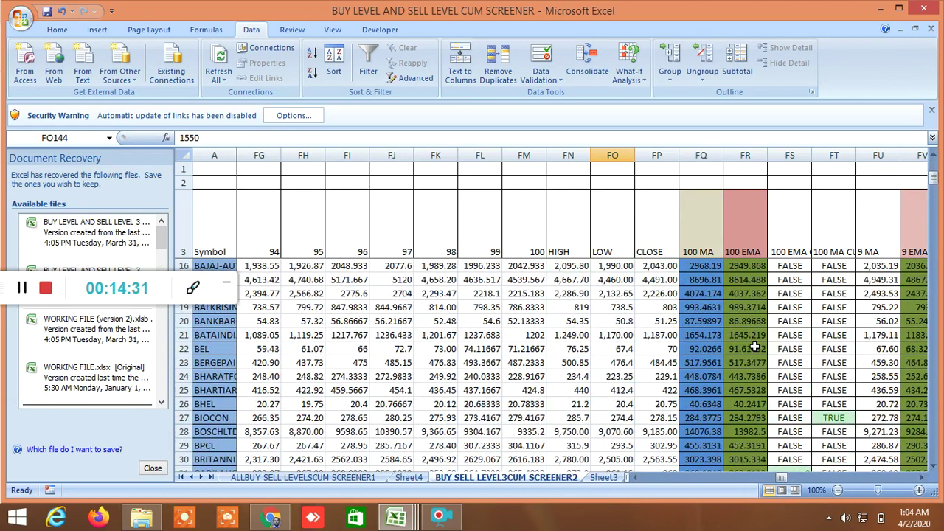
scroll(755, 347, "down", 1)
left_click(841, 377)
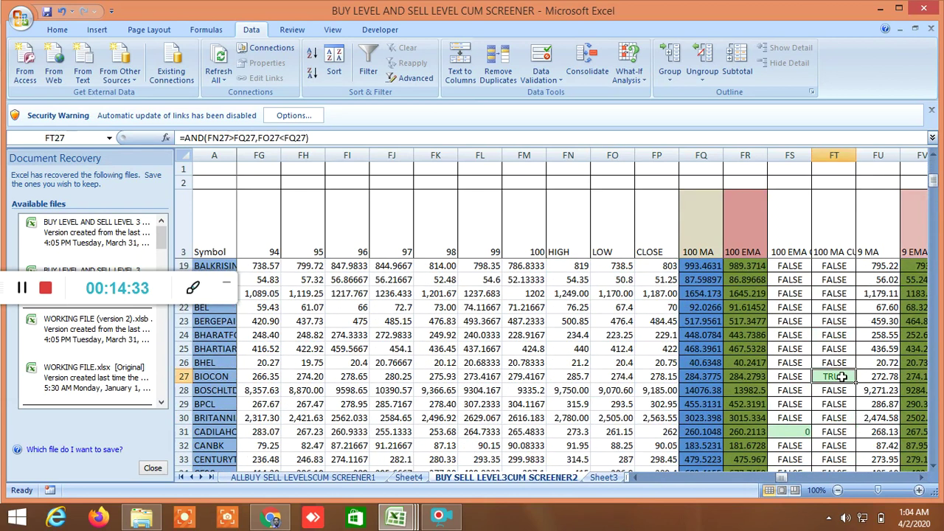
Step: Look down the 100 EMA and 100 MA cut columns from BIOCON to row 129 and inspect that row's 100 MA cut formula
scroll(770, 418, "down", 1)
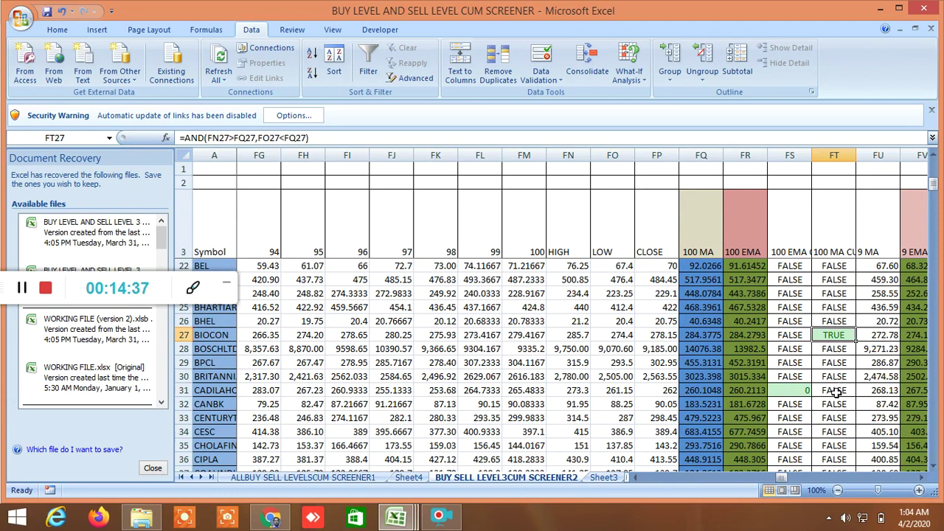
scroll(837, 393, "down", 1)
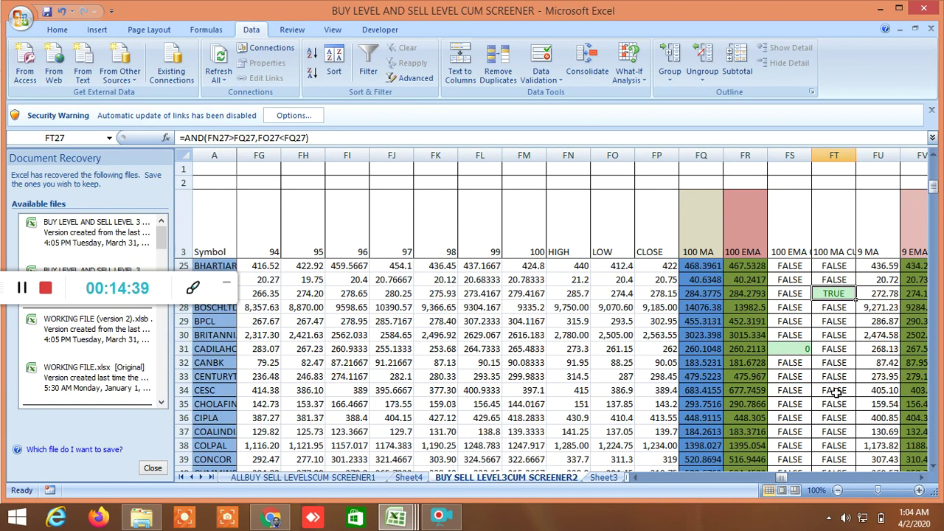
scroll(836, 393, "down", 2)
left_click(832, 416)
scroll(775, 380, "down", 10)
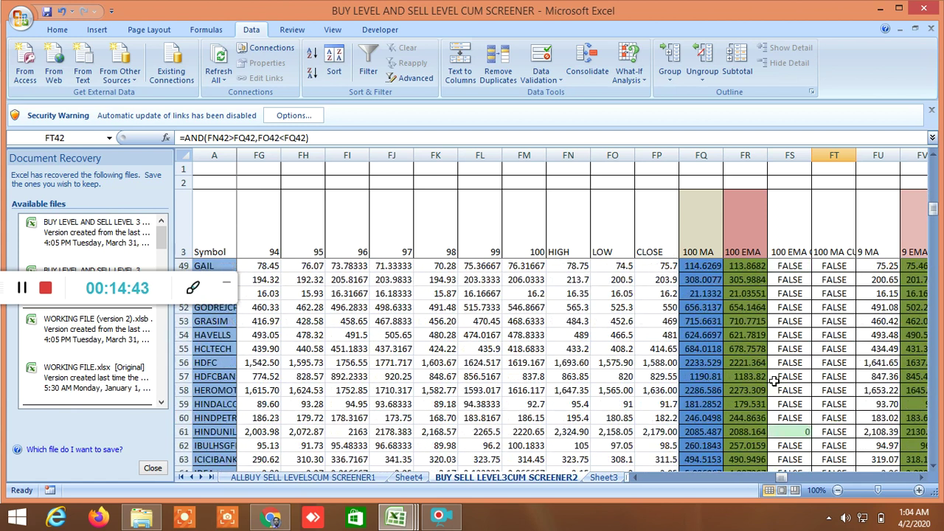
scroll(801, 383, "down", 13)
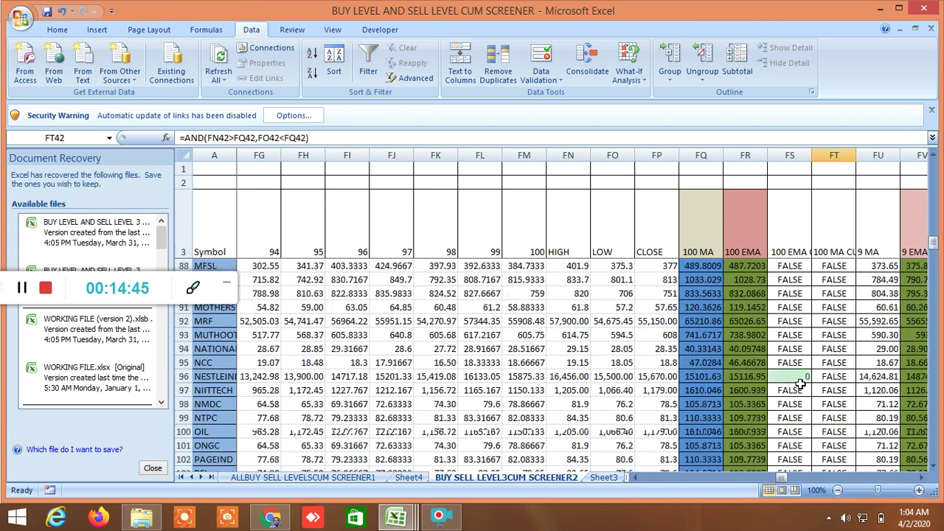
scroll(800, 384, "down", 9)
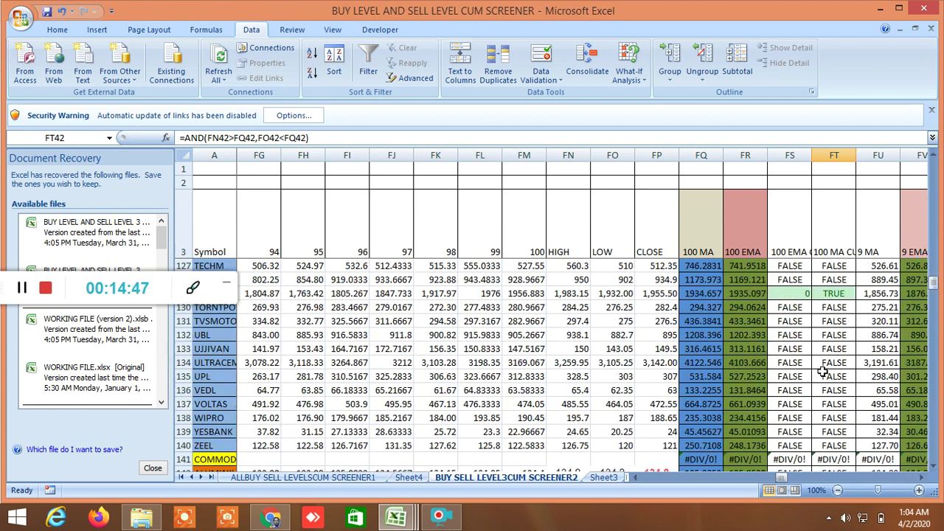
left_click(839, 295)
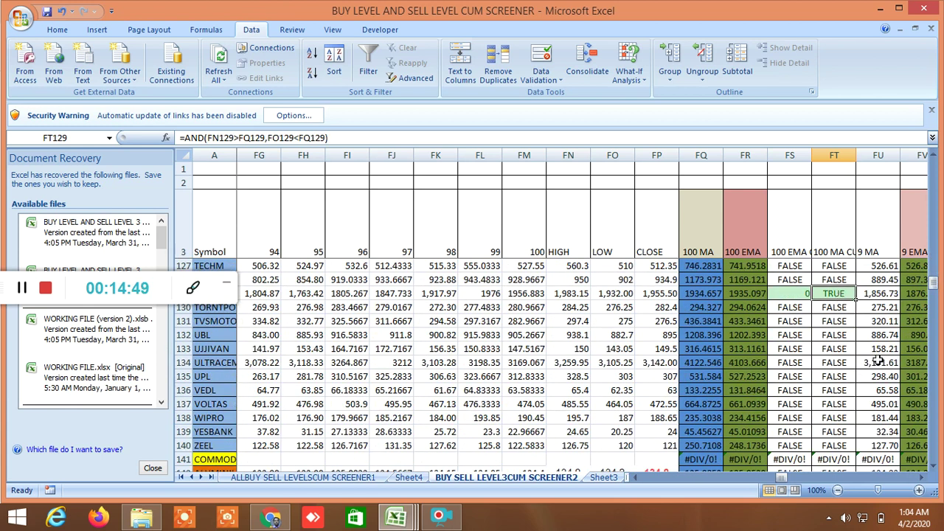
Step: Go across the second screener sheet to the SHORT TERM EMA'S section and select its heading
left_click(925, 479)
left_click_drag(924, 478, 928, 489)
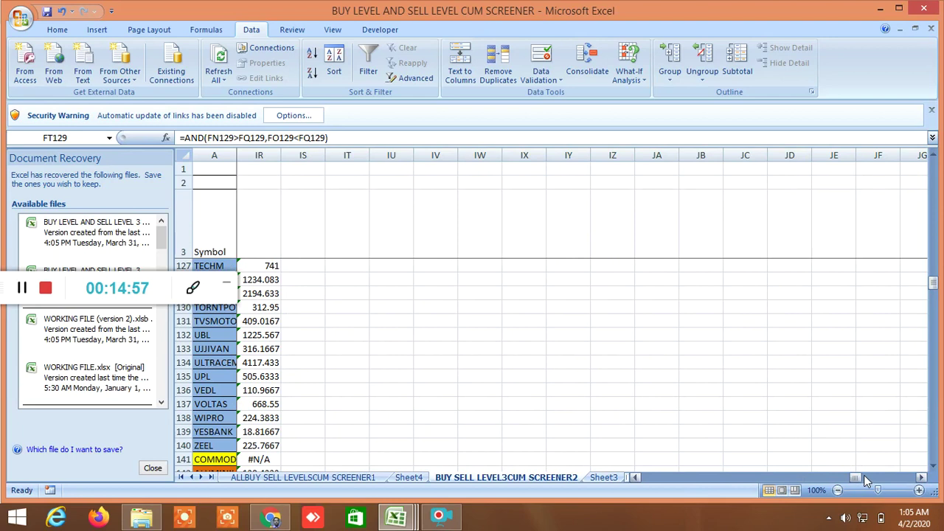
left_click_drag(858, 483, 829, 491)
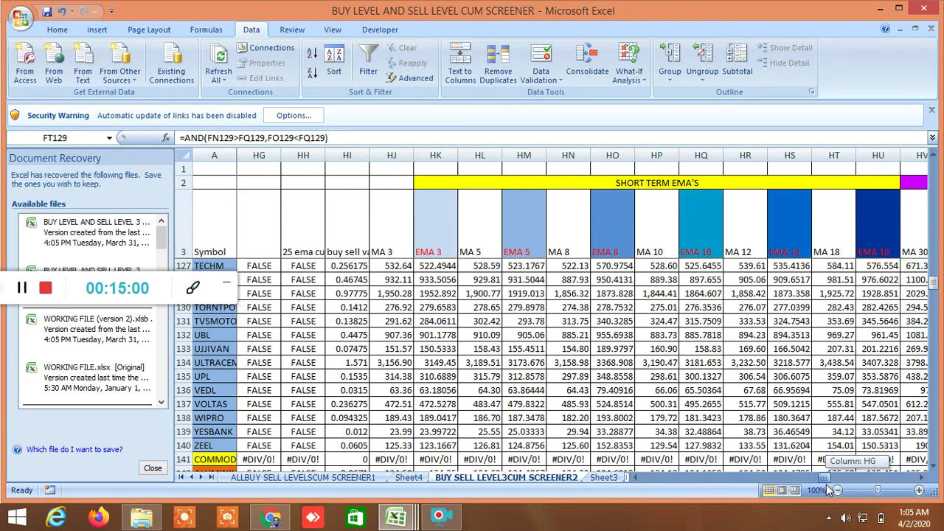
left_click(672, 184)
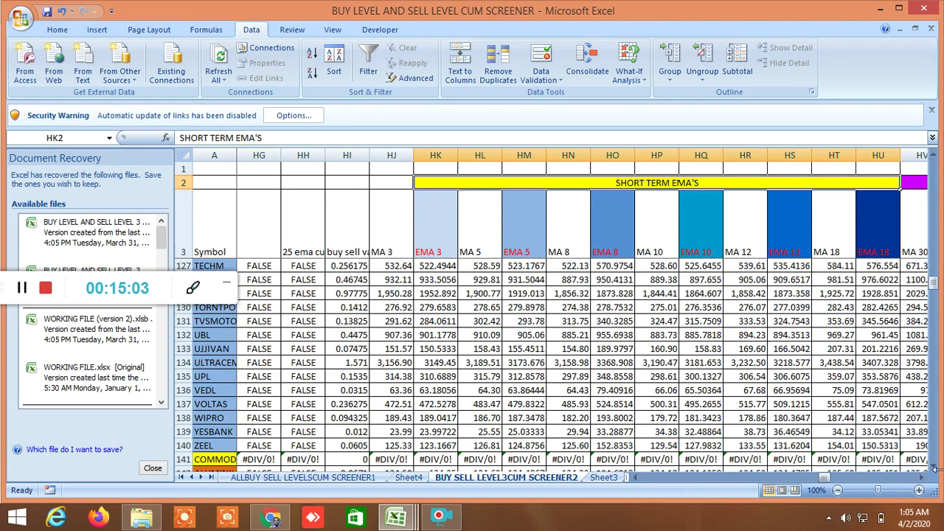
Step: Look across the SHORT TERM and LONG TERM EMA'S columns up to the average trend, strong trend and PULL BACK BUY 1 columns
left_click(923, 477)
left_click(924, 477)
left_click(924, 477)
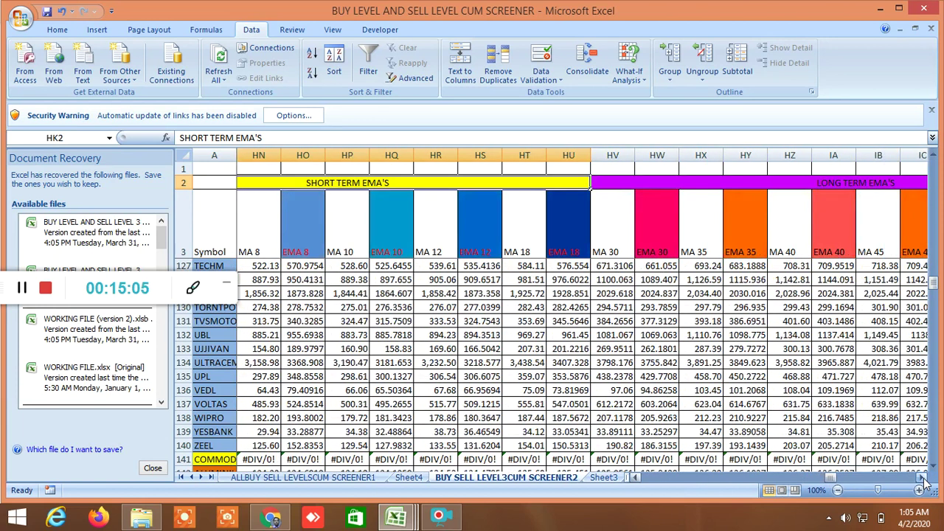
left_click(923, 477)
left_click(924, 477)
left_click(924, 478)
left_click(924, 477)
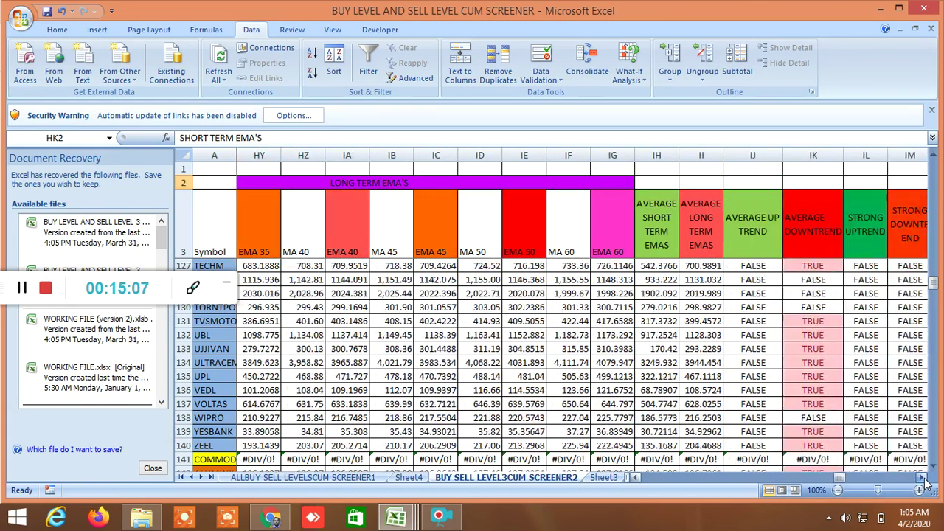
left_click(924, 477)
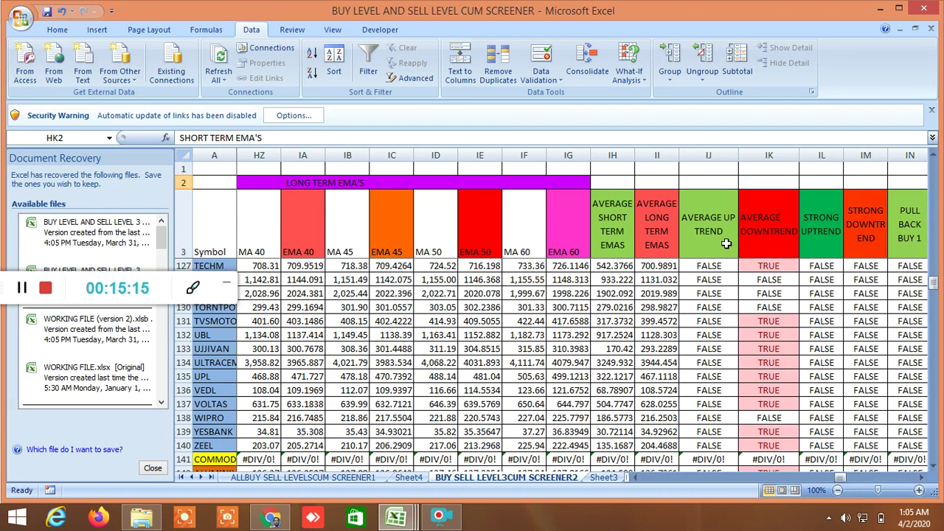
Step: Review the AVERAGE UP TREND and AVERAGE DOWNTREND columns through the commodity, index and futures rows, and return to the ACC row
scroll(715, 347, "down", 1)
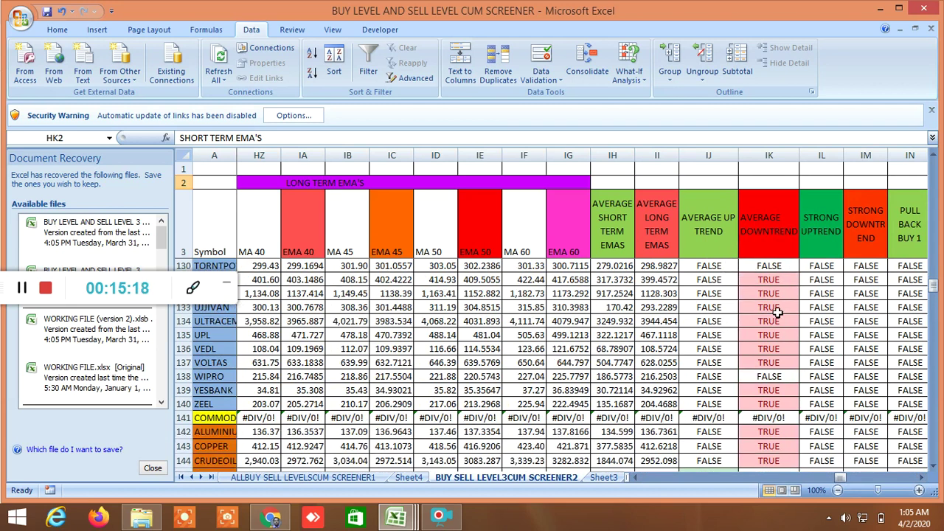
scroll(787, 359, "down", 3)
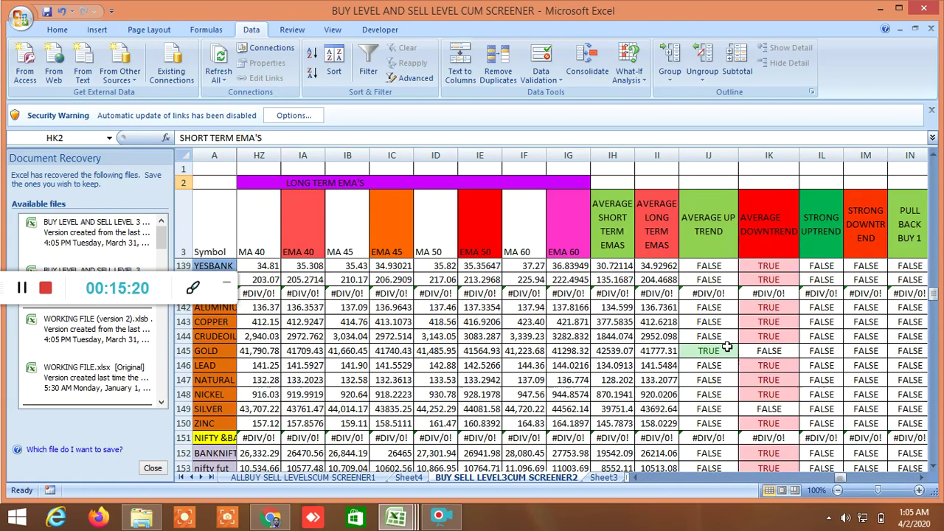
scroll(719, 355, "down", 4)
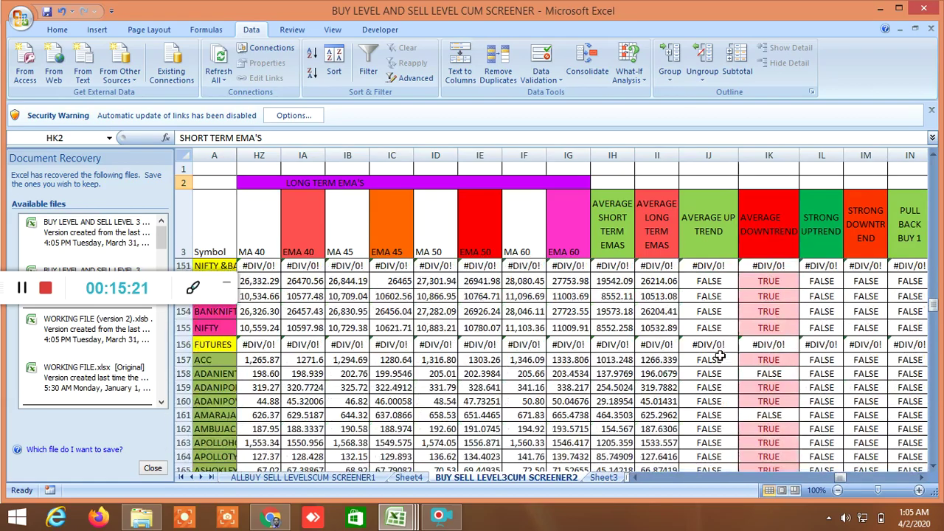
scroll(719, 356, "up", 20)
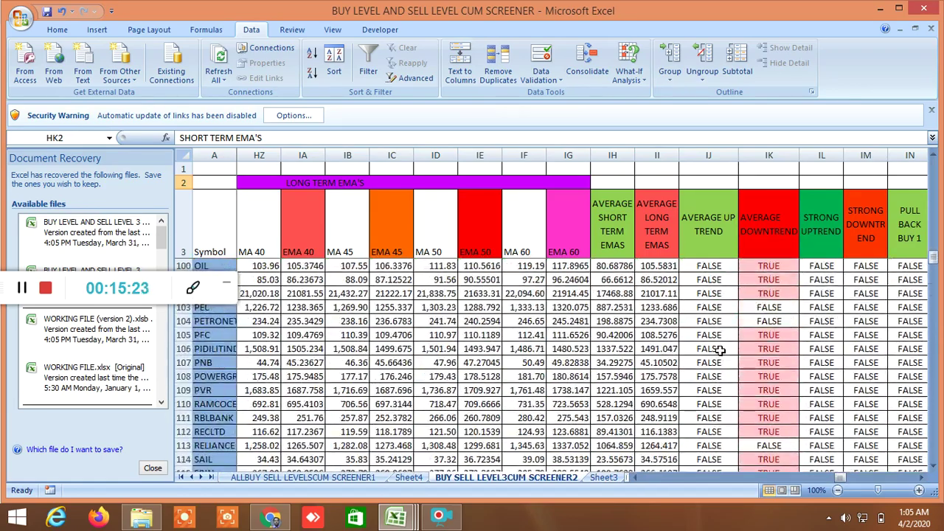
scroll(719, 351, "up", 20)
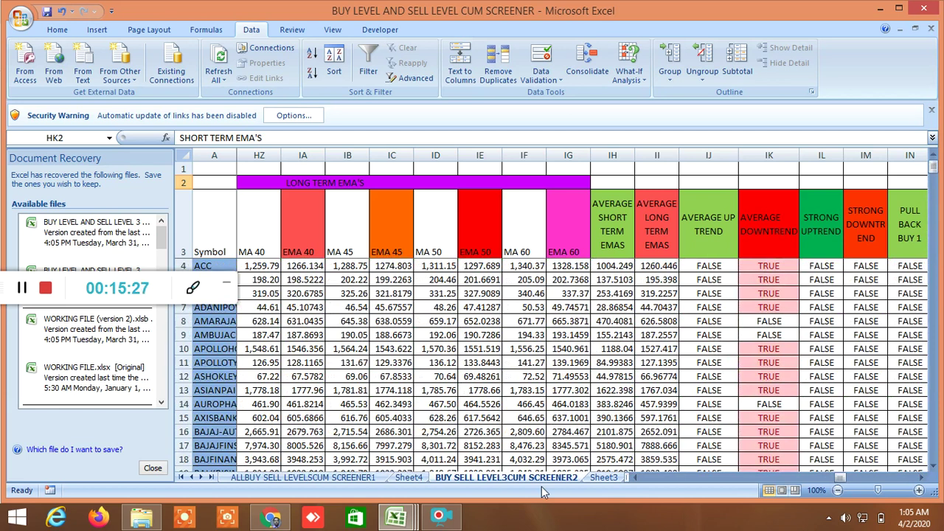
Step: Switch to the INSIDE THE BAR WITH NR7 sheet and go to its first stock rows
key("ctrl+Page_Down")
key("ctrl+Page_Down")
key("ctrl+Page_Down")
key("ctrl+Page_Down")
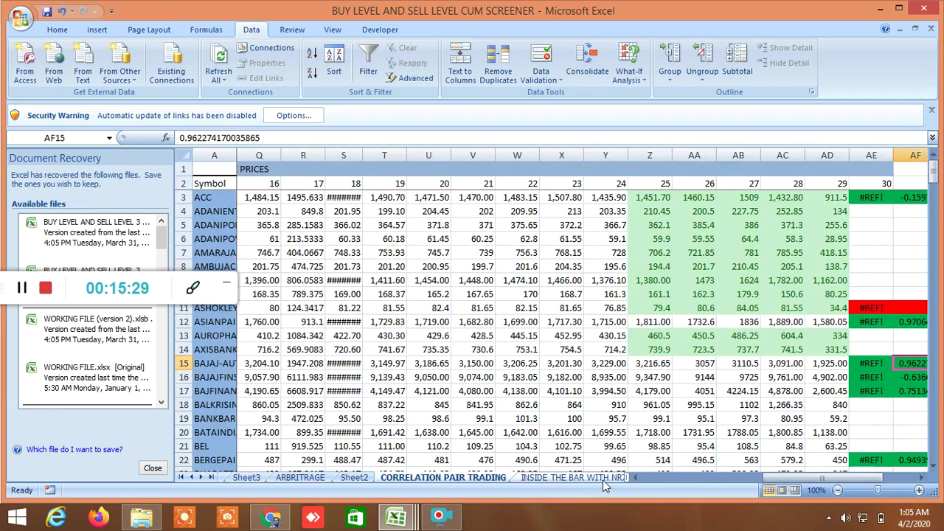
left_click(586, 479)
scroll(646, 428, "up", 12)
scroll(647, 424, "up", 20)
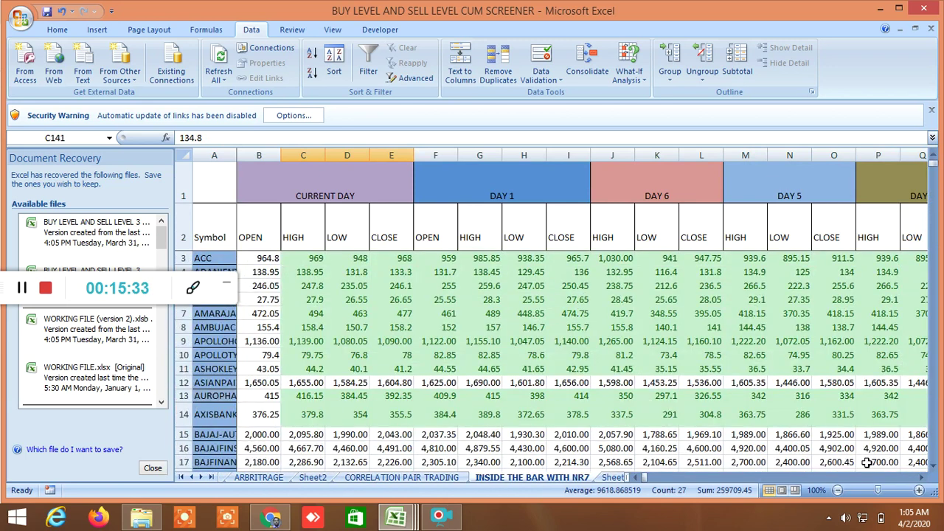
Step: Go across to the INSIDE THE BAR section and inspect the 1 DAY, NR7 and NR4 results for ACC and the row below
left_click(923, 478)
left_click_drag(923, 480, 923, 480)
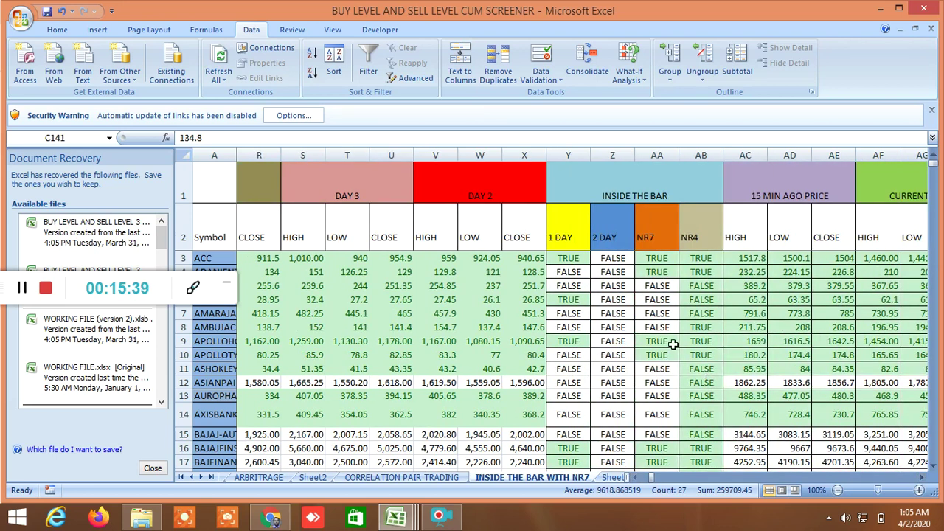
left_click(580, 259)
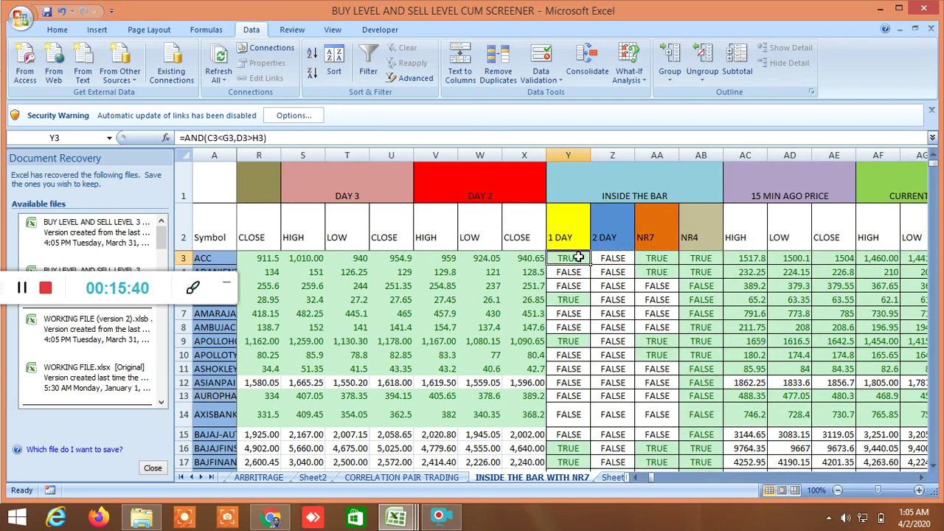
left_click(656, 263)
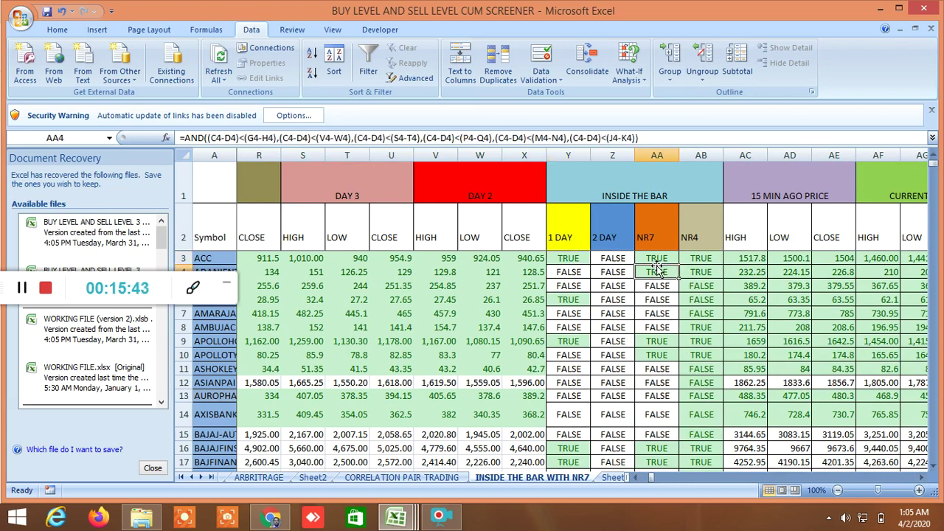
left_click(690, 259)
left_click(654, 273)
left_click_drag(4, 288, 4, 461)
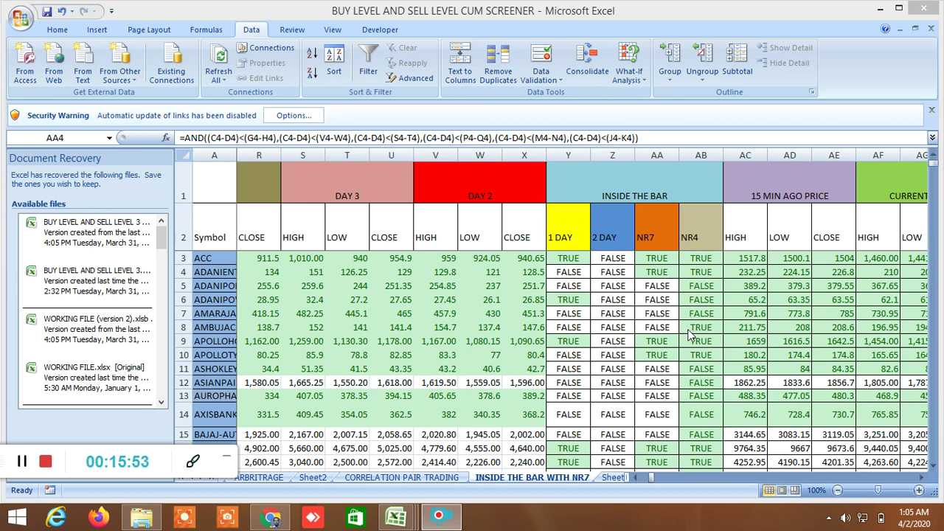
Step: Inspect the 1 DAY, NR7 and NR4 results in rows 16 and 17 of the INSIDE THE BAR section
scroll(642, 354, "down", 2)
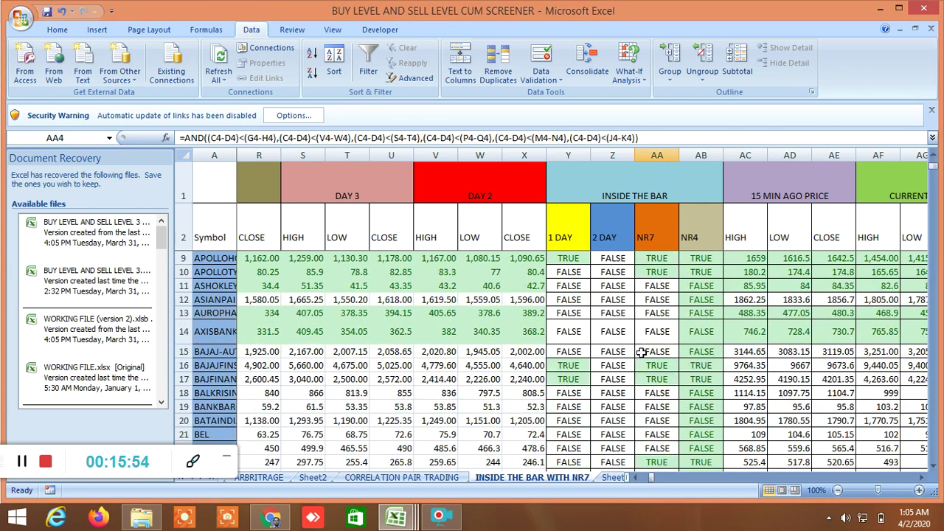
left_click(573, 365)
left_click(572, 379)
left_click(657, 368)
left_click(657, 380)
left_click(698, 377)
left_click(698, 366)
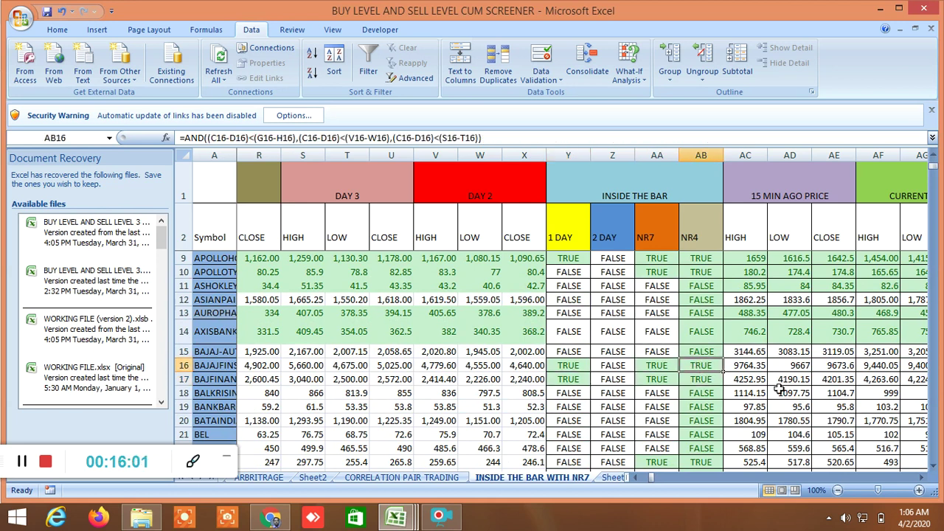
Step: Go across to the candlestick pattern columns and inspect the lower high lower low formulas in rows 23 and 24 and the higher high formula in row 30
left_click(922, 478)
left_click_drag(922, 478, 922, 478)
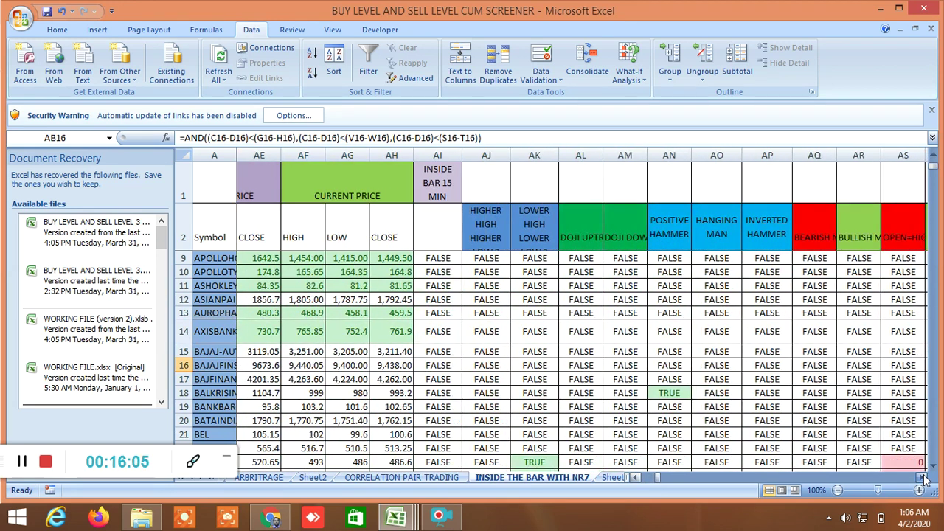
scroll(616, 376, "up", 2)
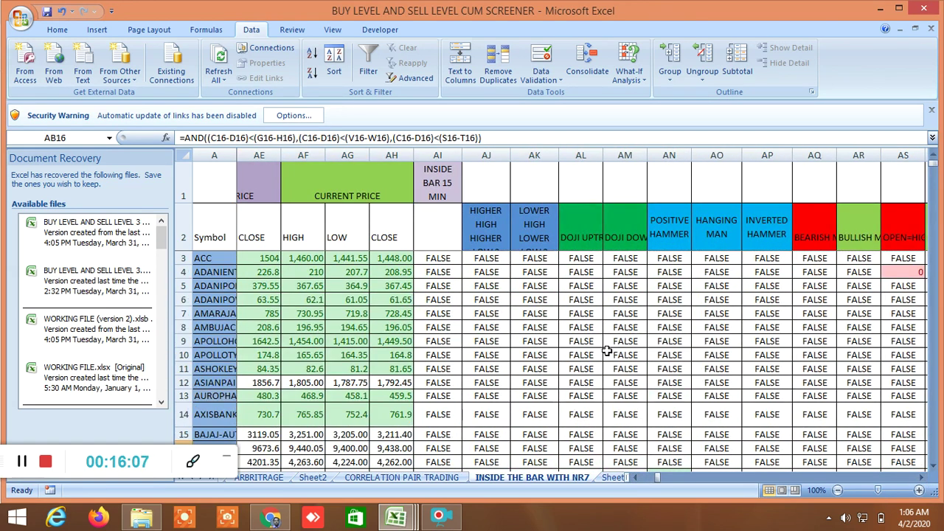
scroll(606, 351, "down", 4)
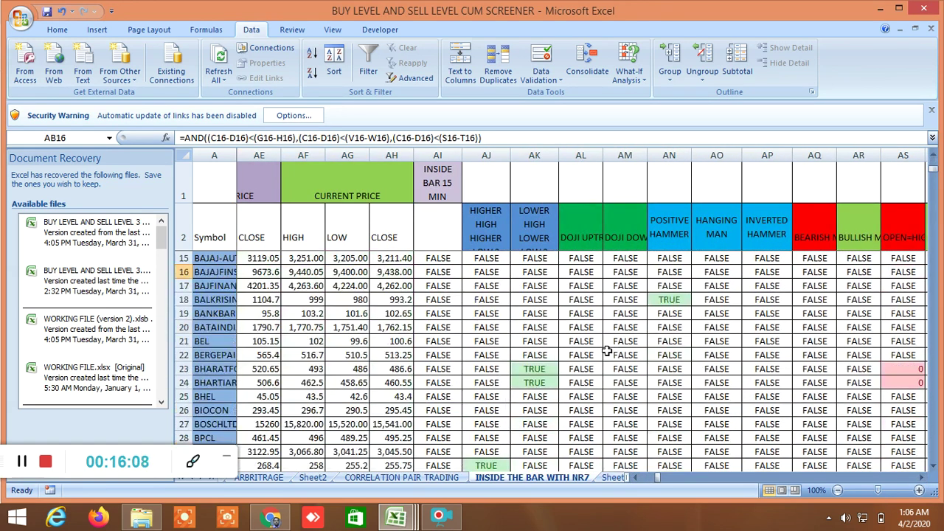
left_click(544, 369)
left_click(546, 382)
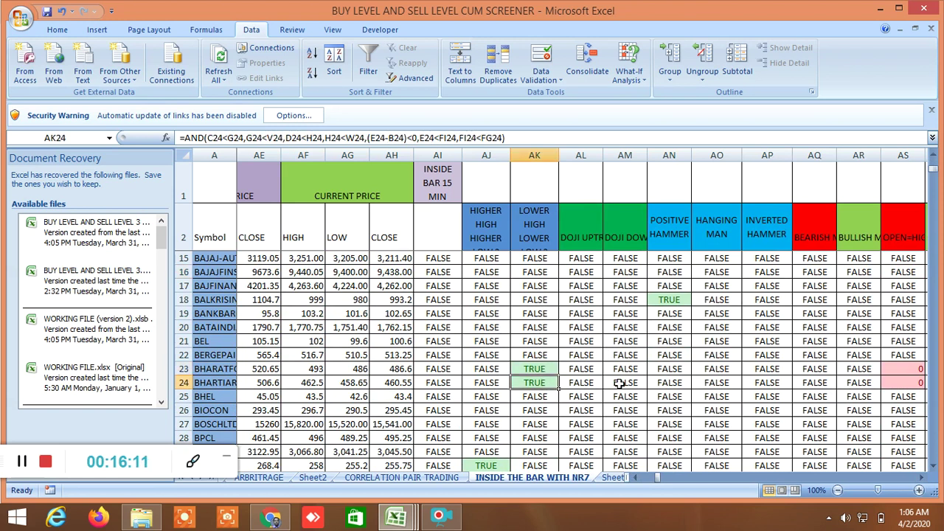
scroll(619, 383, "down", 2)
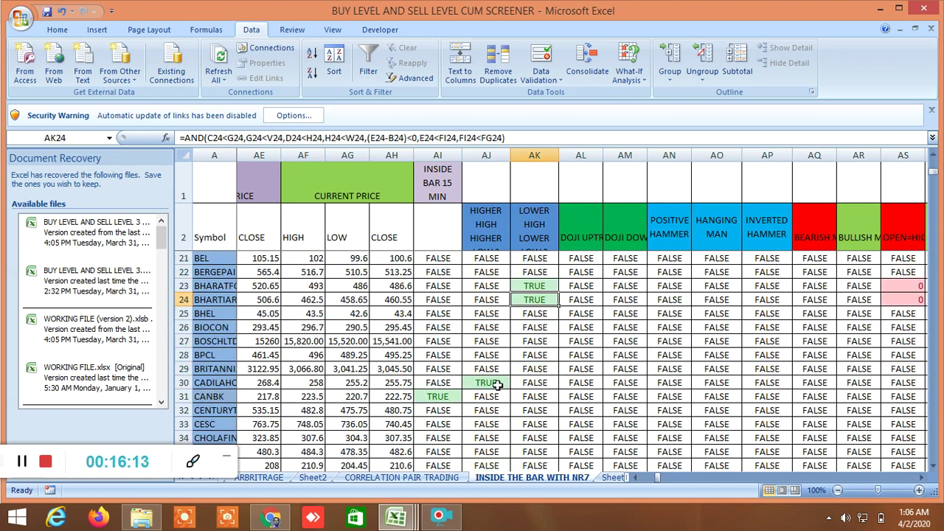
left_click(491, 382)
scroll(631, 366, "up", 6)
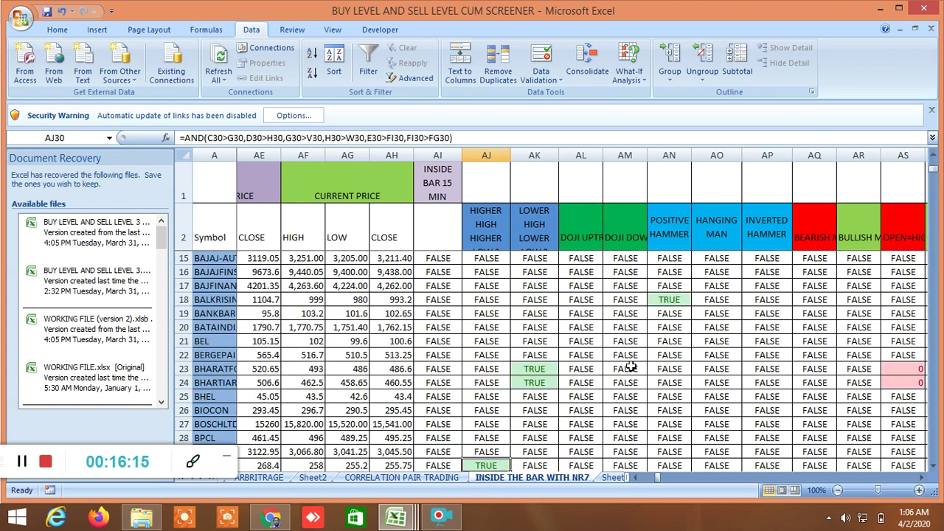
Step: Inspect the POSITIVE HAMMER formula in row 18 and look through the candlestick signals of the stocks below
scroll(631, 366, "down", 4)
scroll(631, 366, "up", 2)
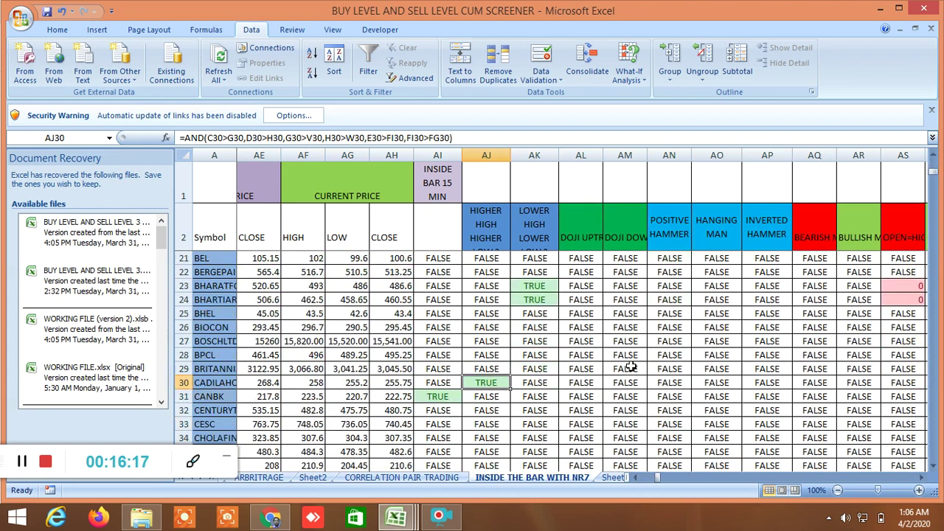
left_click(674, 353)
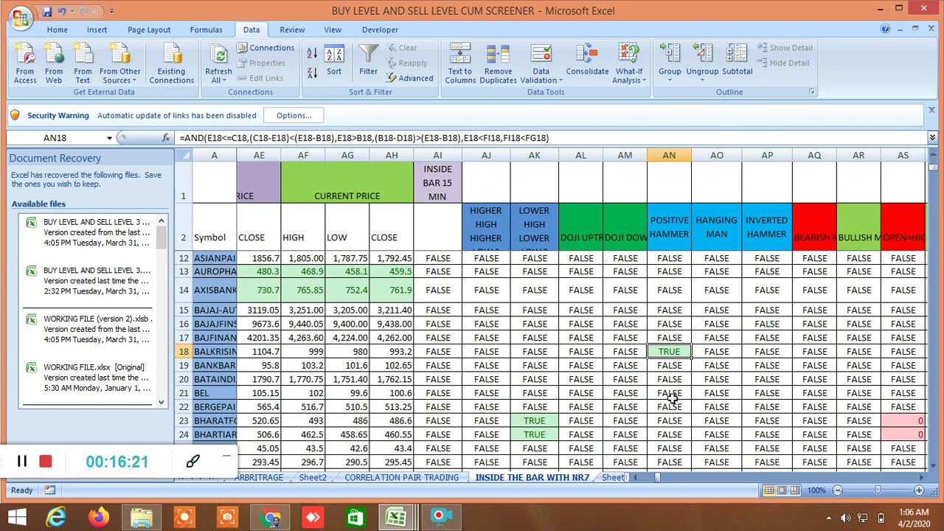
scroll(673, 398, "down", 1)
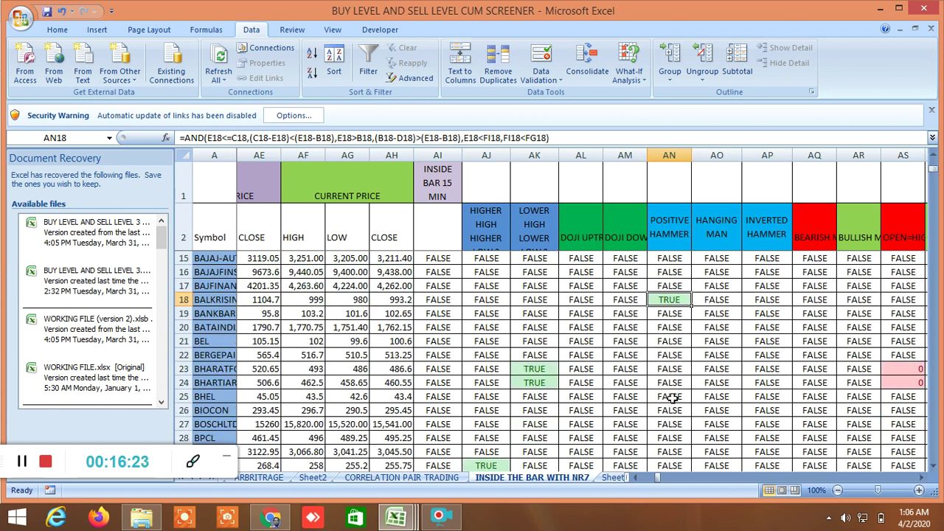
scroll(686, 392, "up", 4)
scroll(687, 390, "down", 15)
scroll(688, 387, "up", 15)
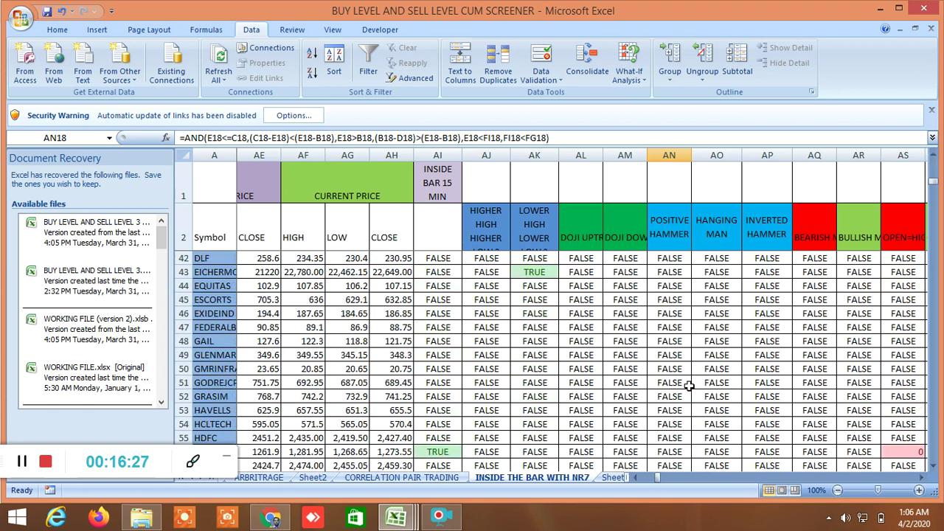
Step: Go across to the MASTER3.5 LONG column and inspect its formulas in rows 7, 15 and 17
left_click(919, 477)
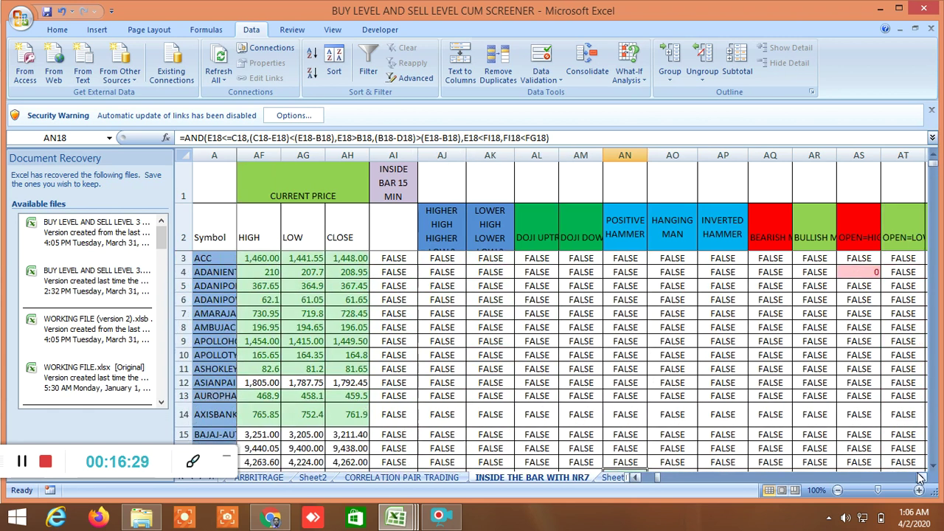
left_click(919, 477)
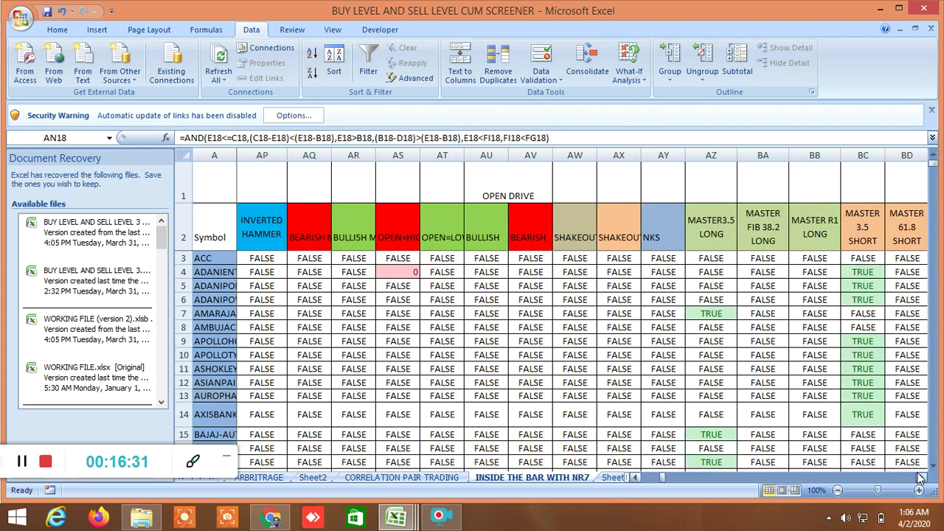
left_click(919, 477)
left_click(531, 314)
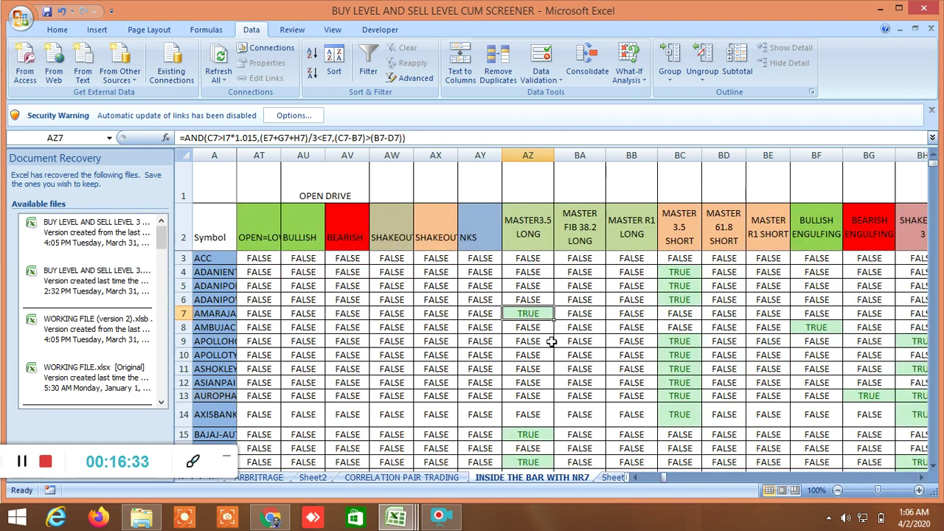
scroll(558, 352, "down", 1)
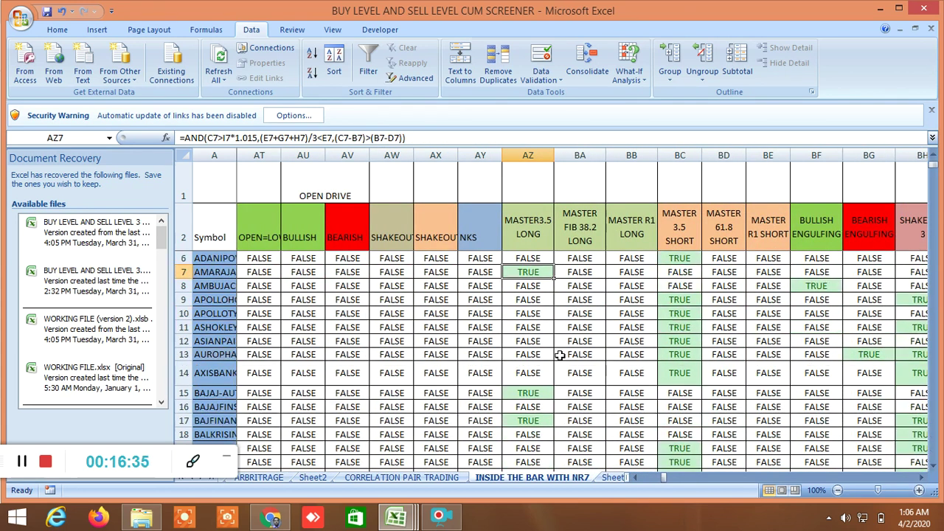
left_click(546, 392)
scroll(617, 390, "down", 2)
left_click(534, 338)
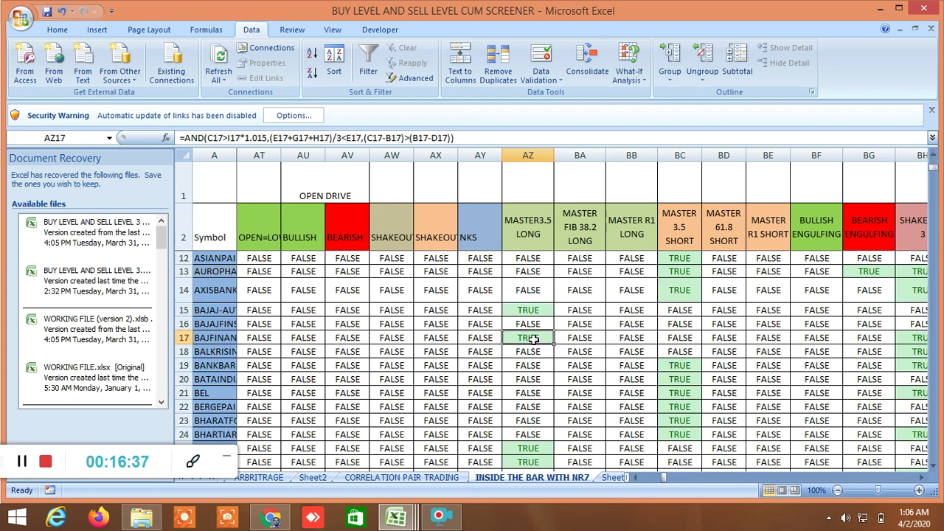
scroll(712, 325, "up", 3)
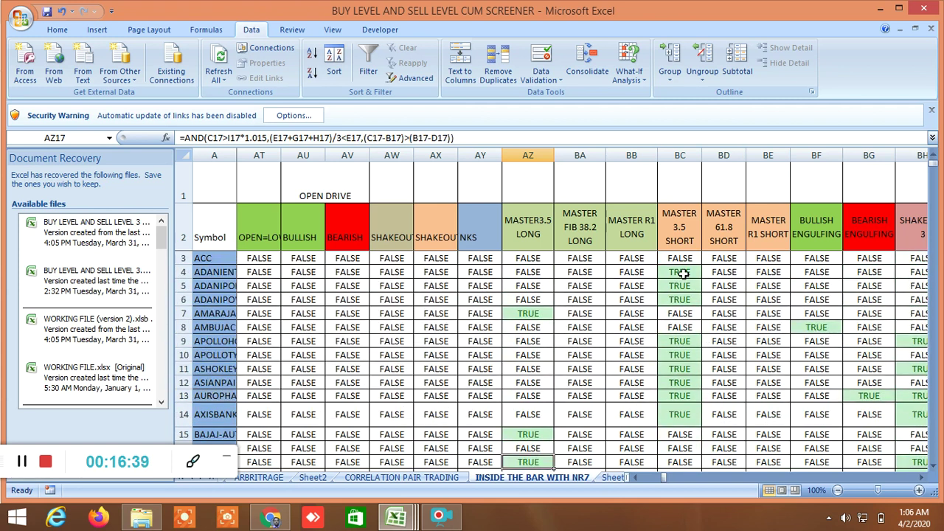
Step: Inspect the MASTER 3.5 SHORT formulas in rows 4, 5 and 6
left_click(684, 273)
left_click(687, 288)
left_click(683, 300)
scroll(702, 356, "down", 2)
scroll(702, 356, "up", 2)
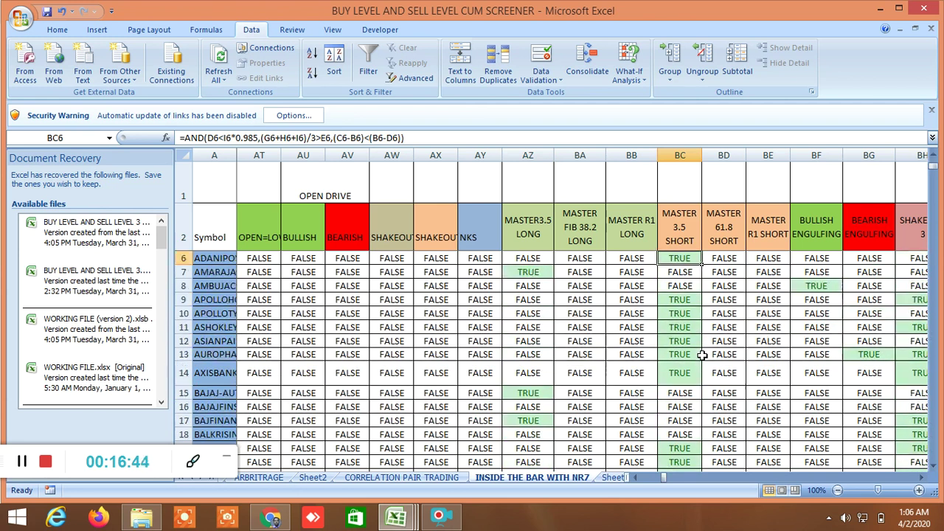
Step: Go across and inspect the formulas for BULLISH ENGULFING in row 8, SHAKEOUT 4 in row 6 and SHAKEOUT 3 in rows 9 and 11
left_click(922, 477)
left_click(922, 477)
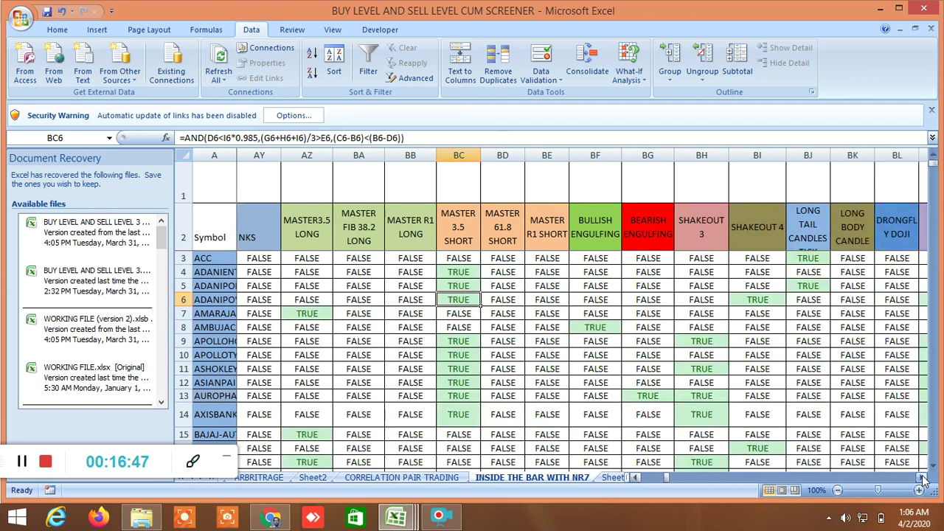
left_click(922, 478)
left_click(923, 477)
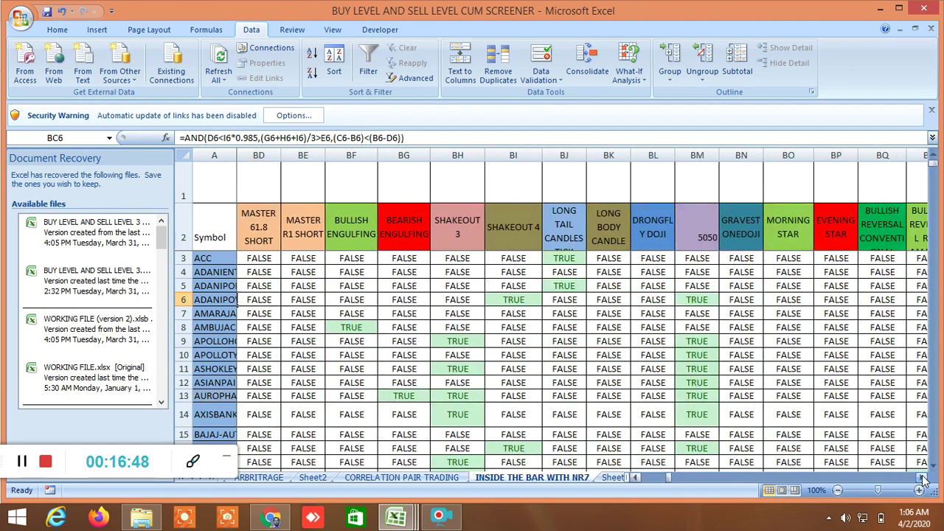
left_click(351, 330)
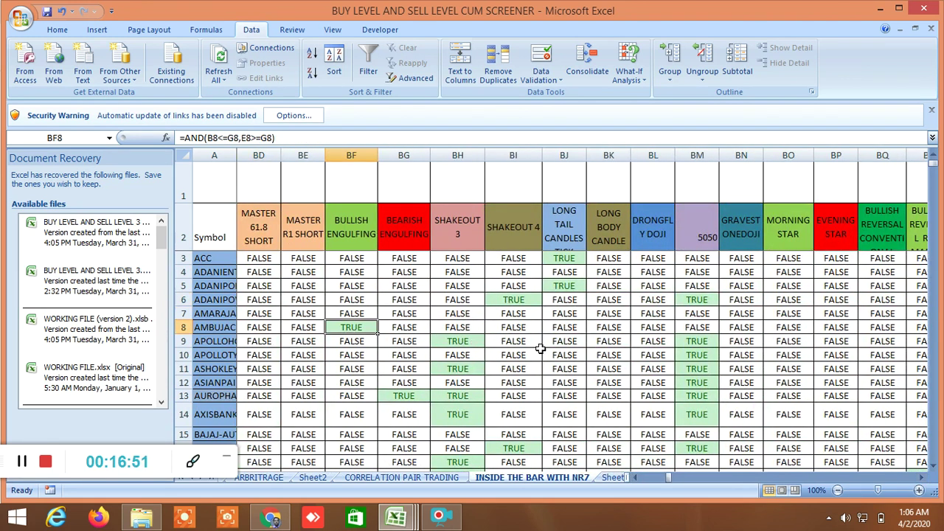
left_click(520, 301)
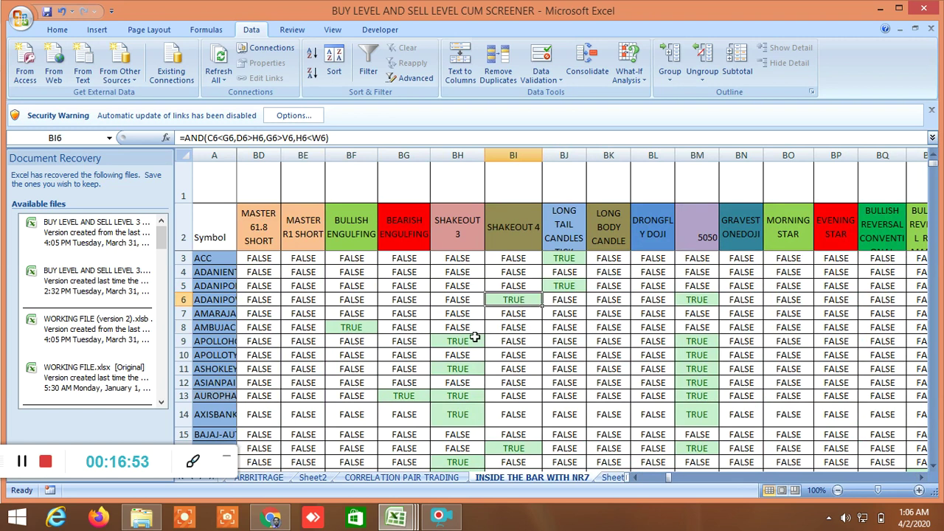
left_click(463, 342)
left_click(466, 370)
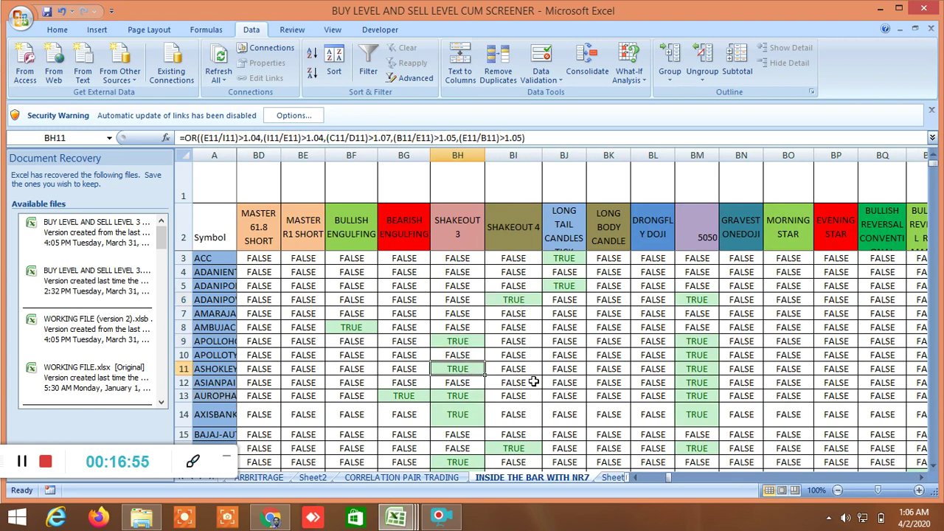
Step: Inspect the 5050 column's formulas in rows 6, 9, 11, 13 and 14
left_click(706, 301)
left_click(702, 340)
left_click(703, 365)
left_click(699, 397)
left_click(699, 408)
left_click(697, 339)
left_click(697, 367)
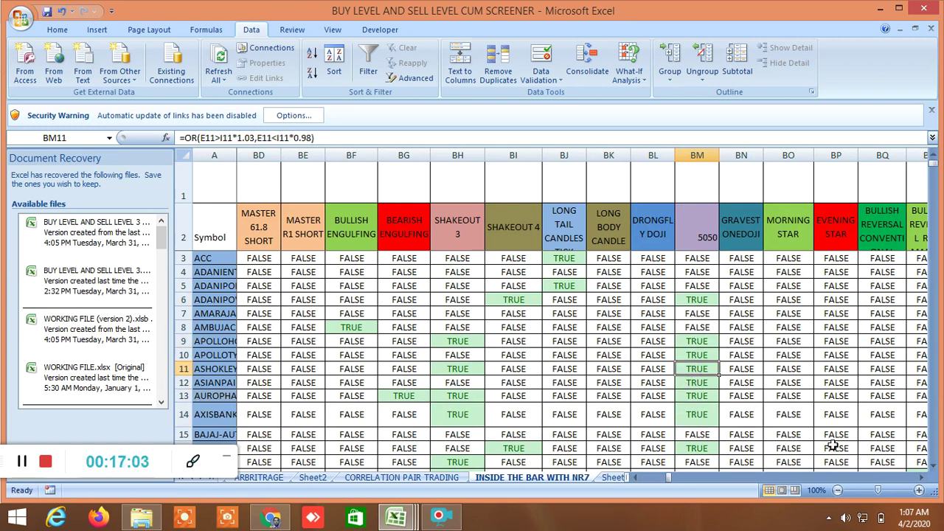
Step: Go across to the bullish reversal real market column and inspect its formulas in rows 18 and 47
left_click(922, 477)
left_click(922, 477)
left_click(922, 477)
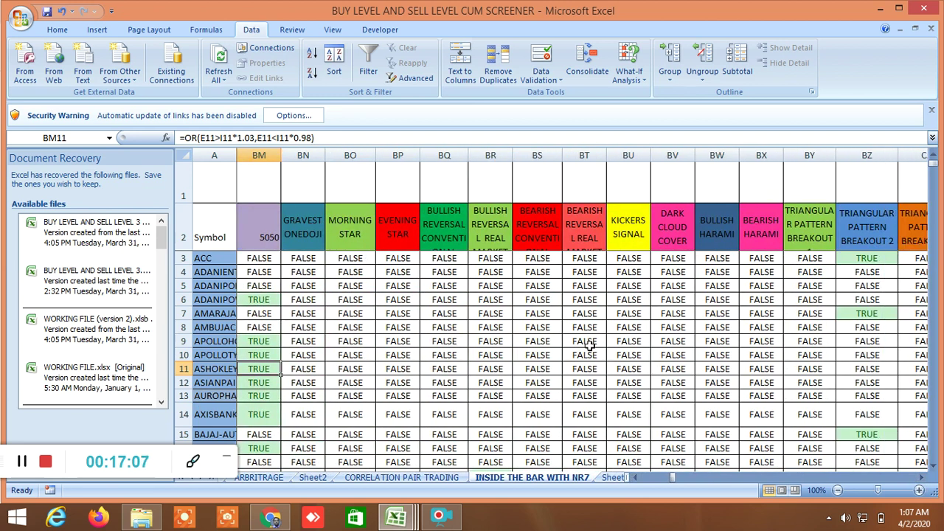
scroll(588, 345, "down", 3)
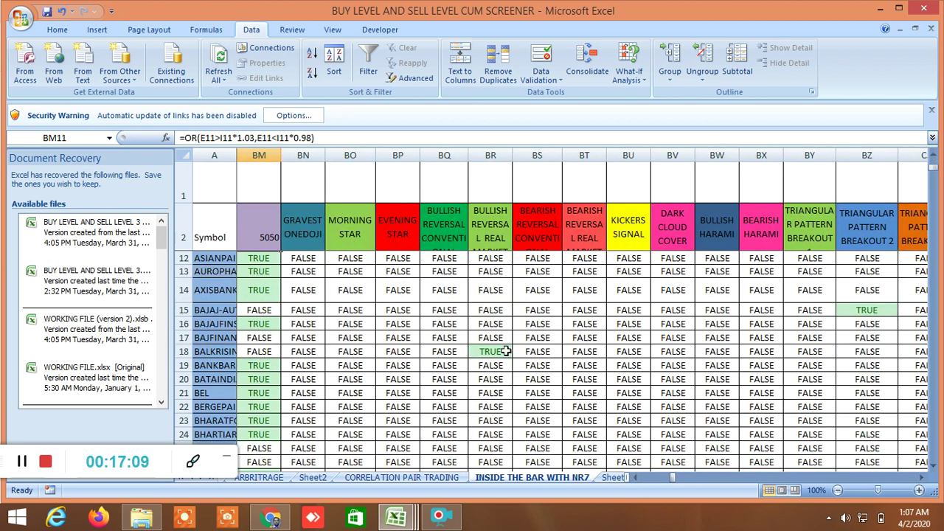
left_click(505, 352)
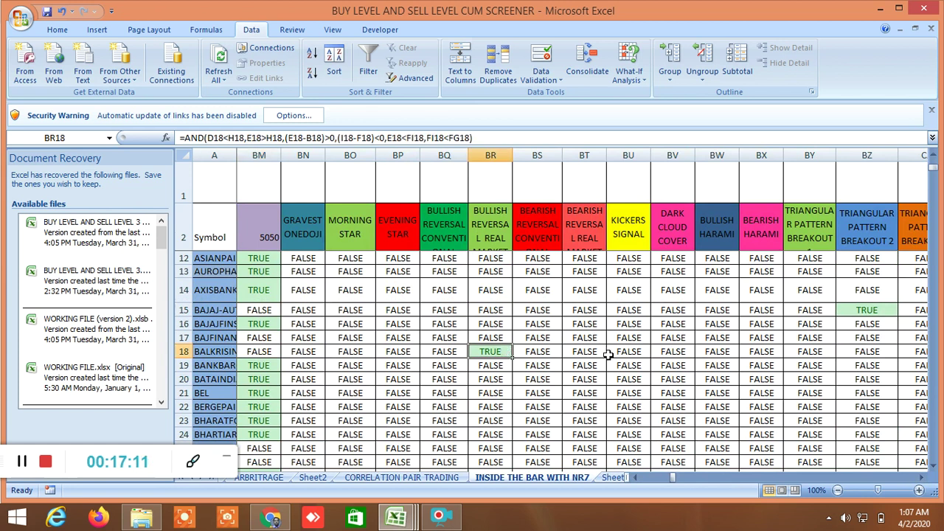
scroll(607, 358, "down", 12)
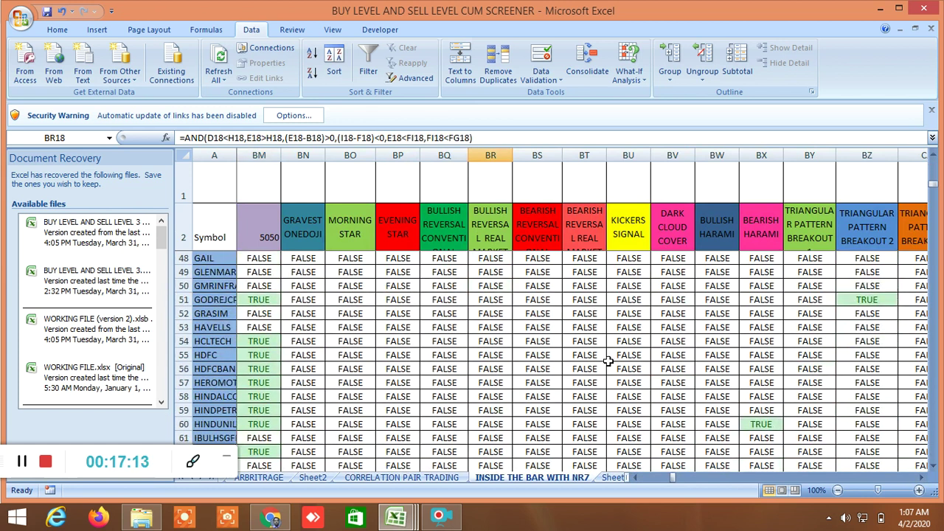
scroll(607, 360, "up", 3)
left_click(492, 368)
scroll(572, 388, "down", 6)
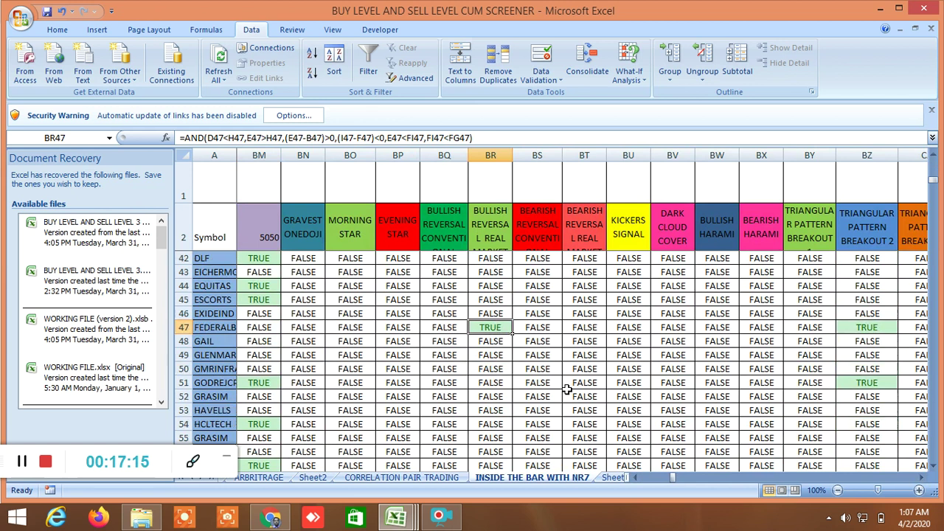
scroll(571, 389, "up", 6)
scroll(616, 371, "up", 12)
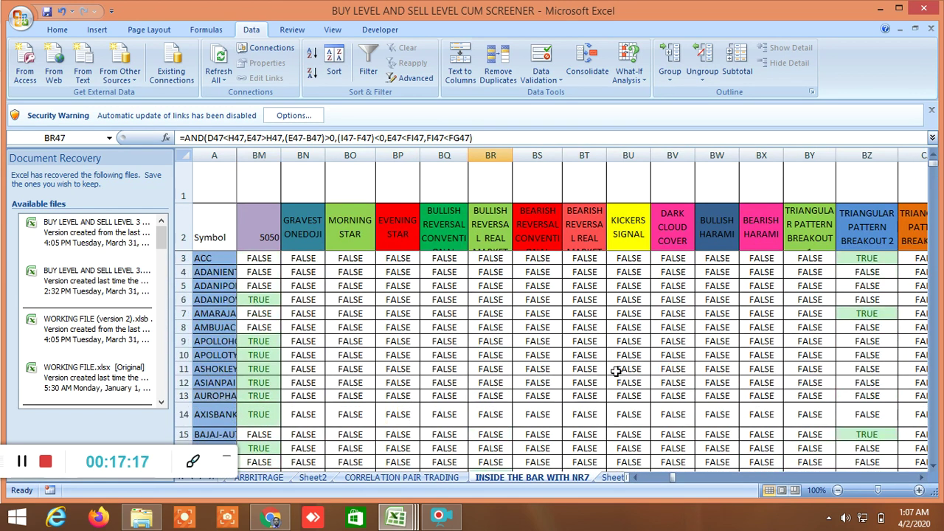
Step: Inspect the DARK CLOUD COVER formula in row 30 and return to the first stock rows
scroll(616, 371, "down", 3)
scroll(616, 371, "up", 3)
scroll(616, 371, "down", 9)
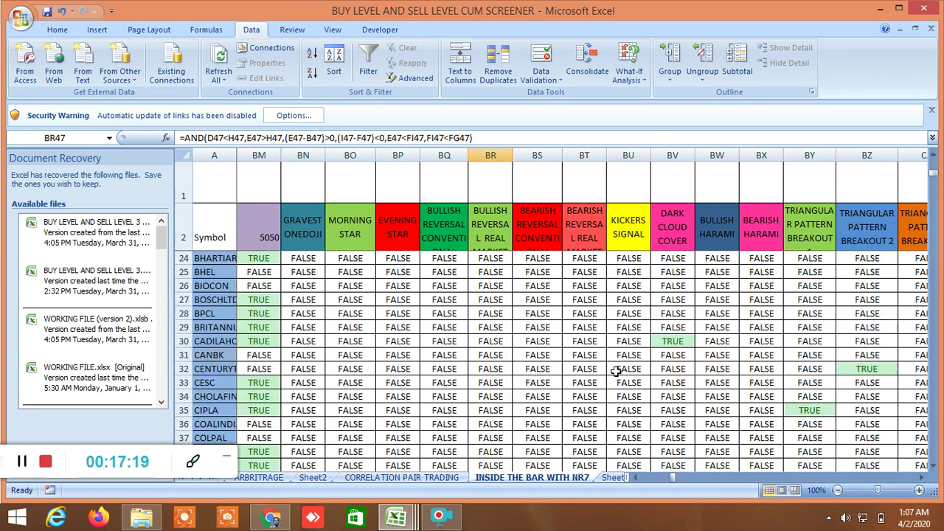
scroll(616, 371, "up", 2)
left_click(686, 342)
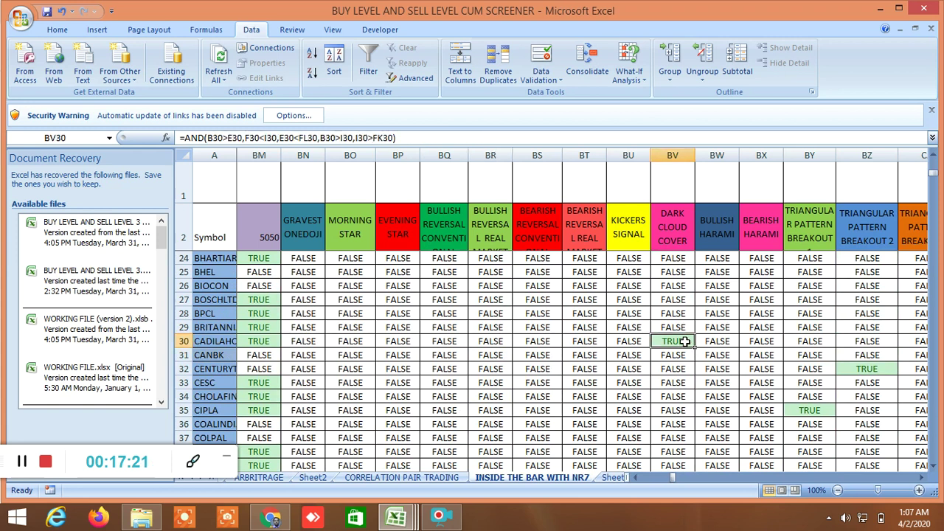
scroll(702, 384, "up", 4)
scroll(702, 384, "down", 4)
scroll(702, 384, "up", 7)
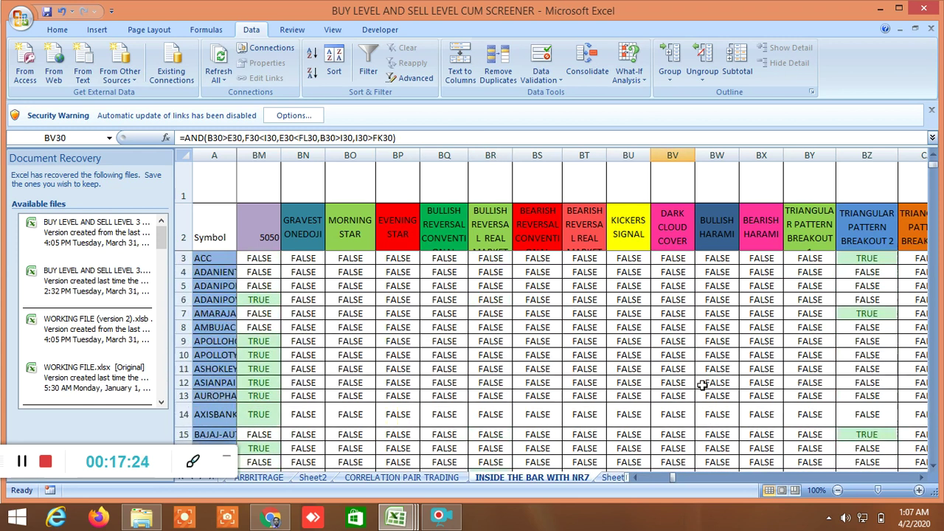
Step: Go across to the TRIANGULAR PATTERN BREAKOUT 2 column and inspect its formulas in rows 3, 7, 15 and 32
left_click(921, 478)
left_click(921, 478)
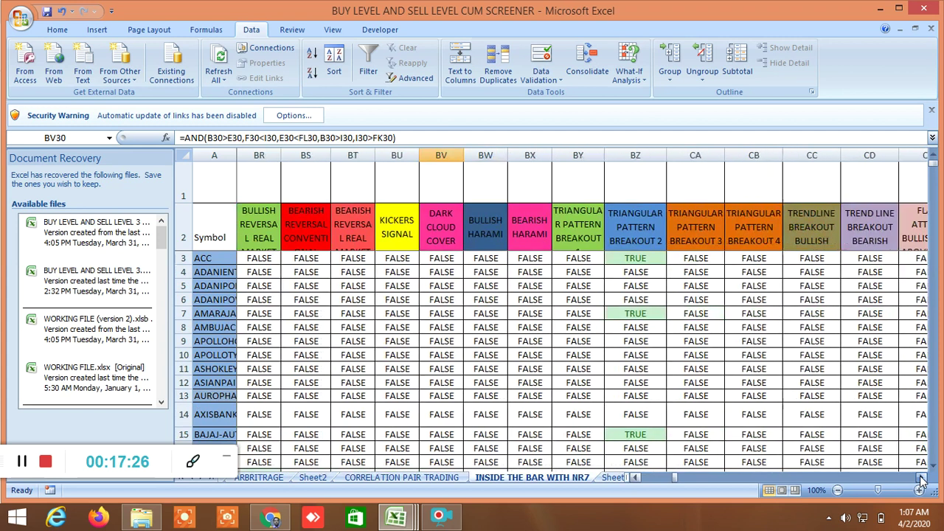
left_click(621, 260)
left_click(644, 314)
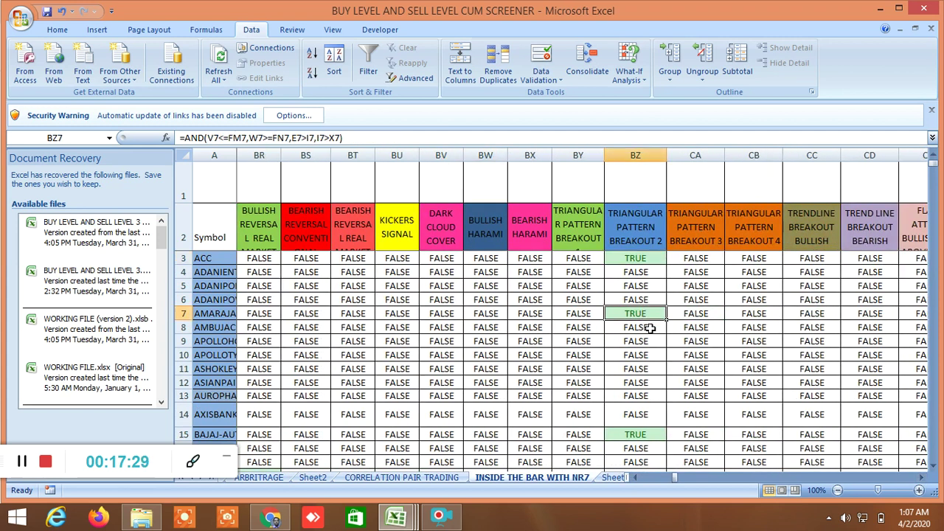
scroll(655, 375, "down", 2)
right_click(635, 353)
key("Escape")
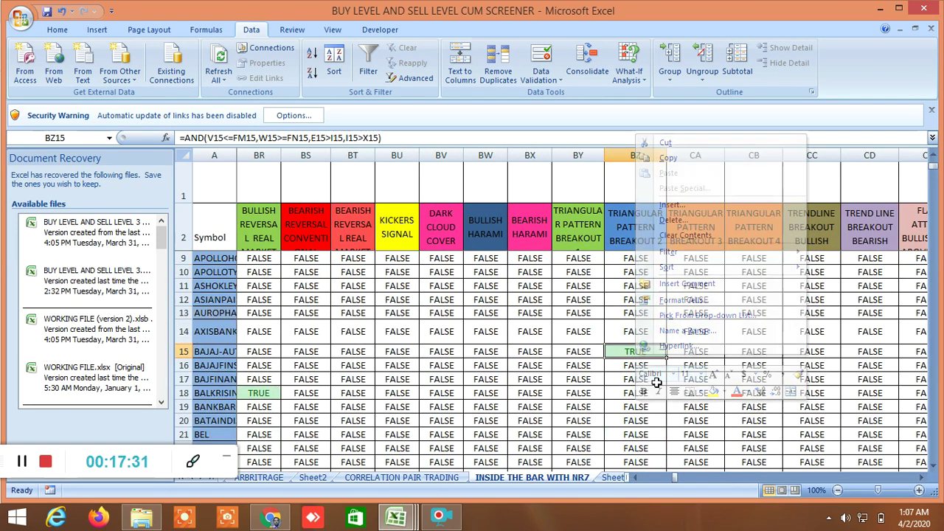
scroll(733, 386, "down", 4)
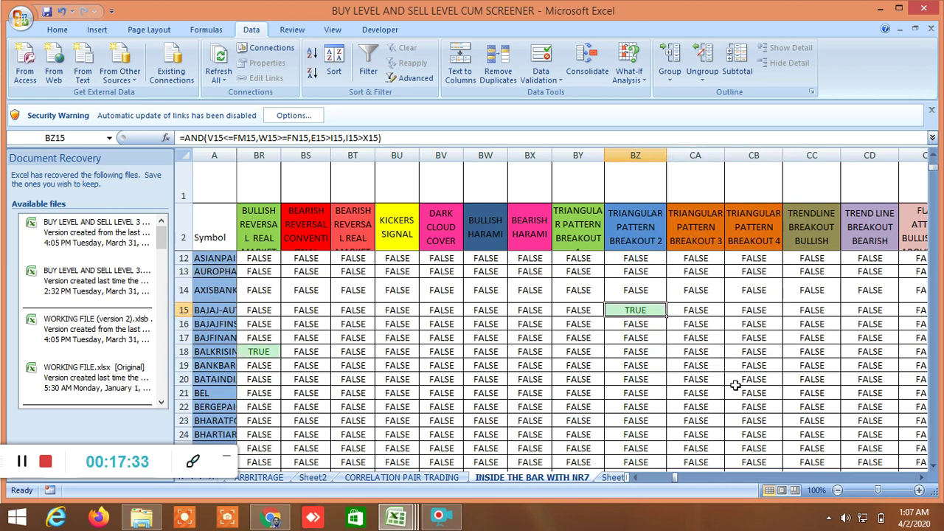
left_click(656, 414)
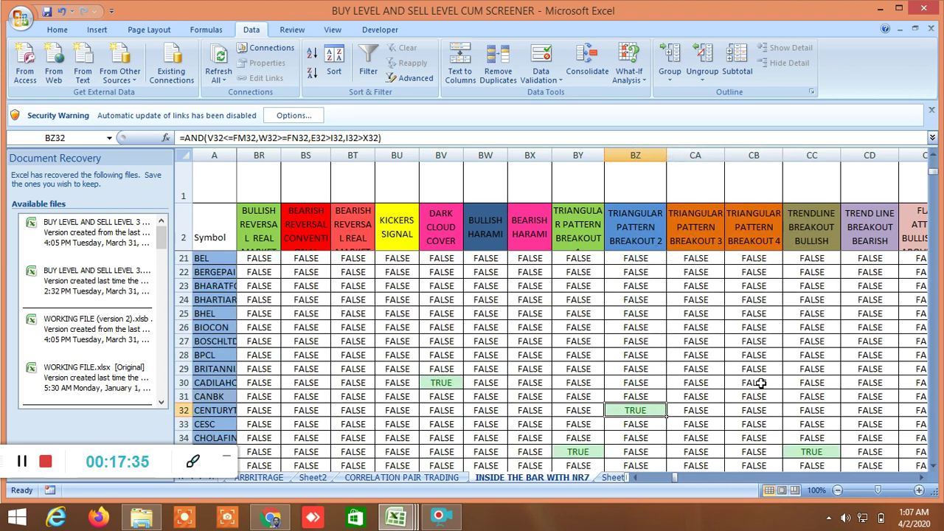
scroll(738, 384, "down", 3)
scroll(749, 365, "up", 9)
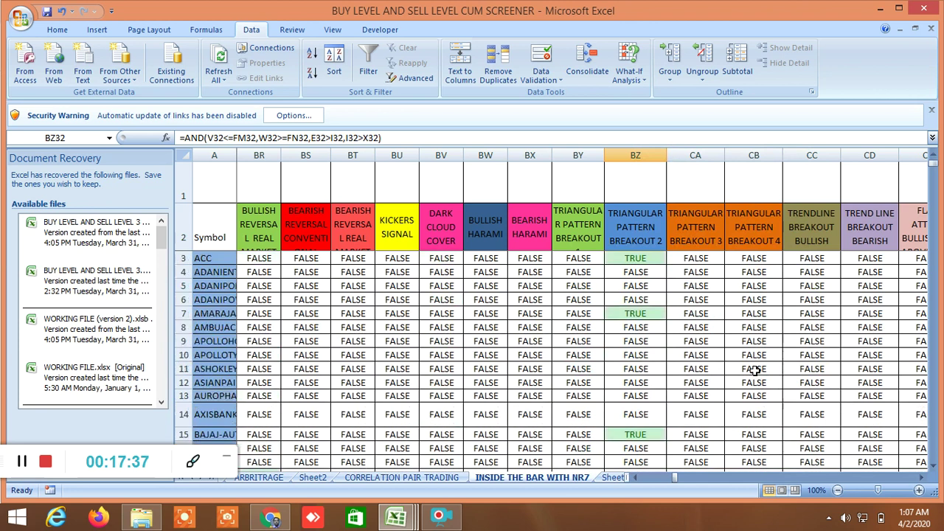
Step: Go across to the TRENDLINE BREAKOUT BULLISH column, inspect its formula in row 35 and look through the rows below
scroll(920, 470, "right", 3)
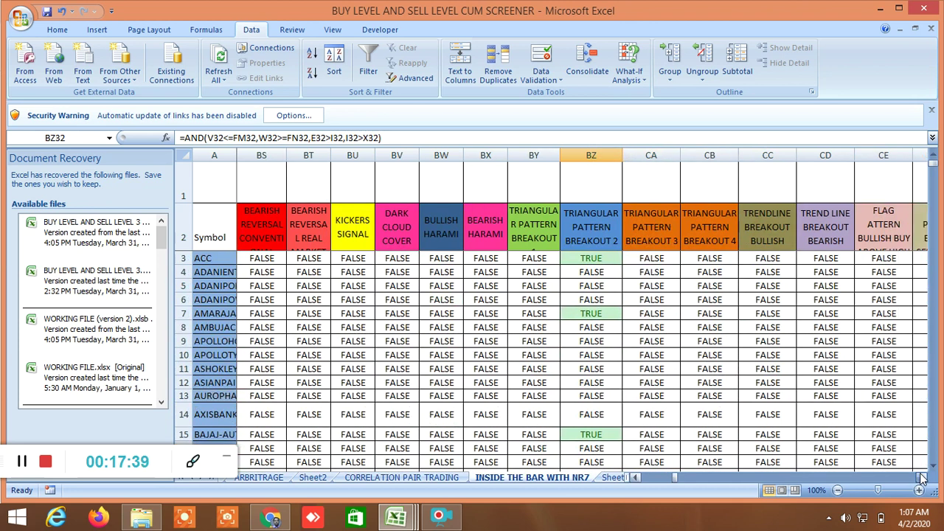
scroll(554, 361, "down", 7)
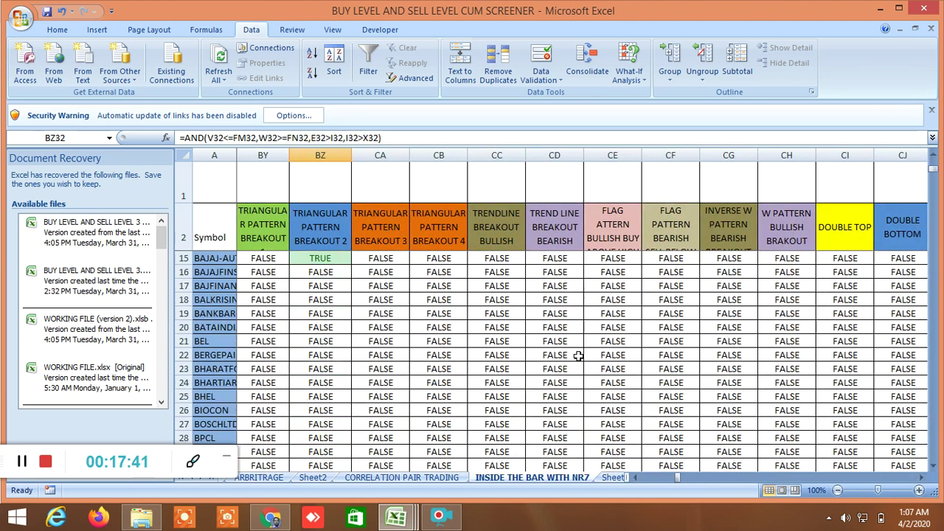
left_click(509, 408)
scroll(604, 399, "down", 7)
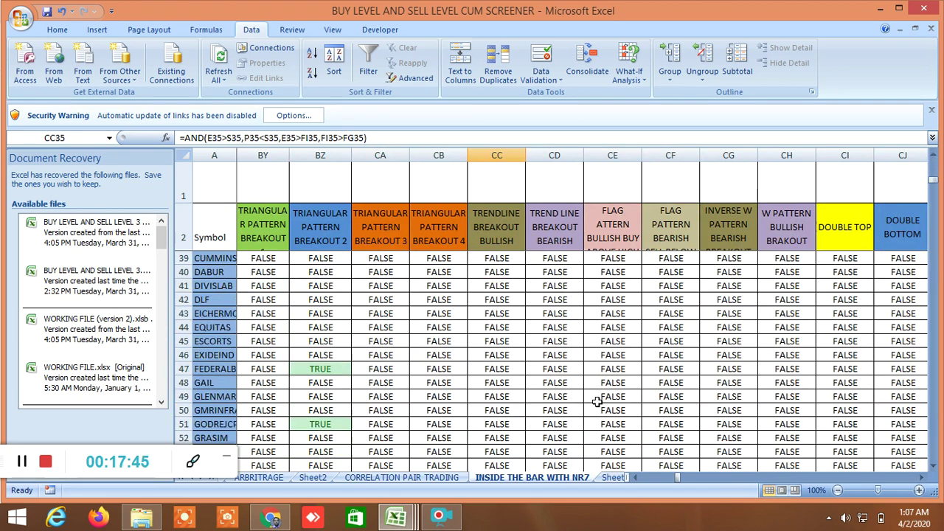
Step: Inspect the TRENDLINE BREAKOUT BULLISH formula in row 95 and return to the first stock rows
scroll(603, 399, "up", 15)
scroll(605, 382, "down", 20)
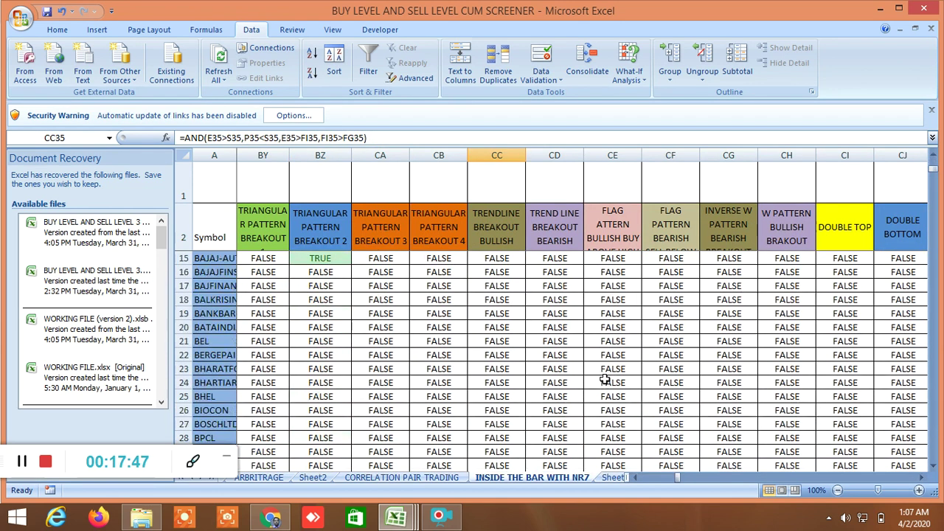
scroll(603, 377, "down", 3)
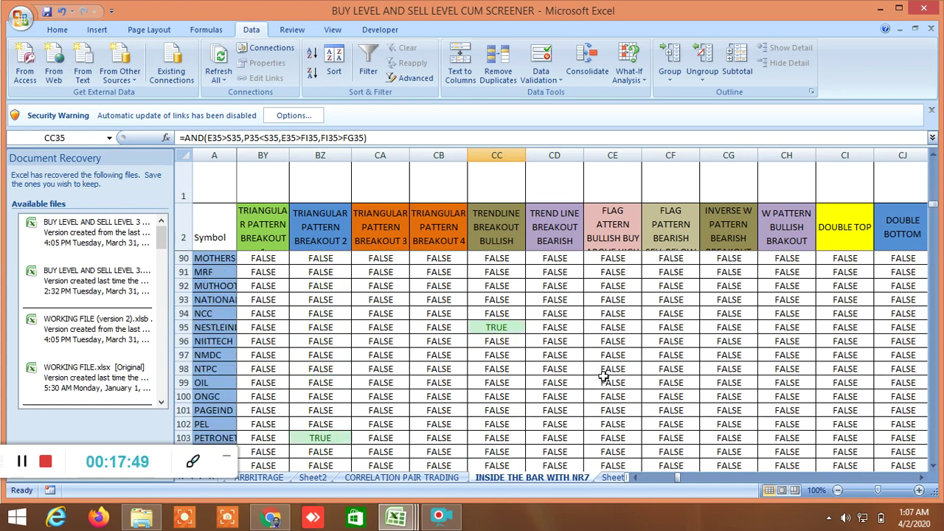
left_click(489, 326)
scroll(626, 343, "up", 20)
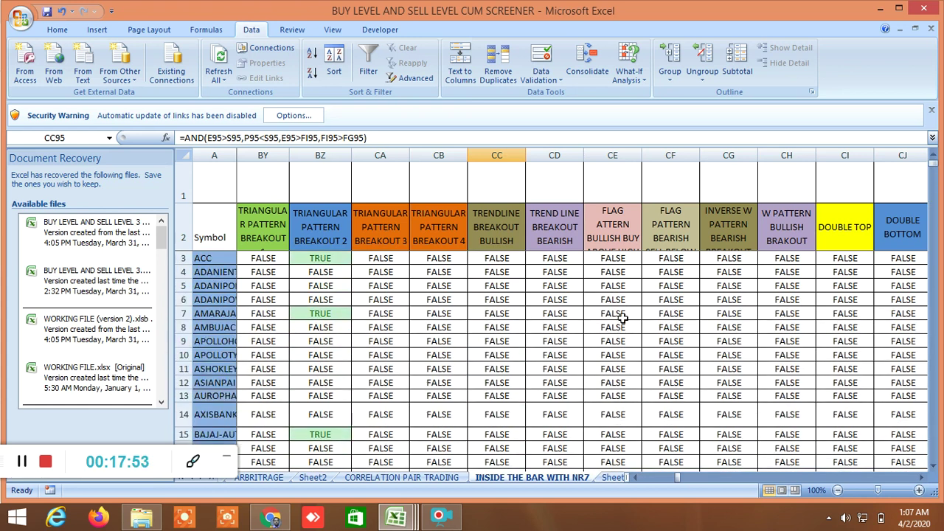
Step: Go across to the flag, W pattern, double top and head and shoulder columns and look through their rows for signals
left_click(921, 479)
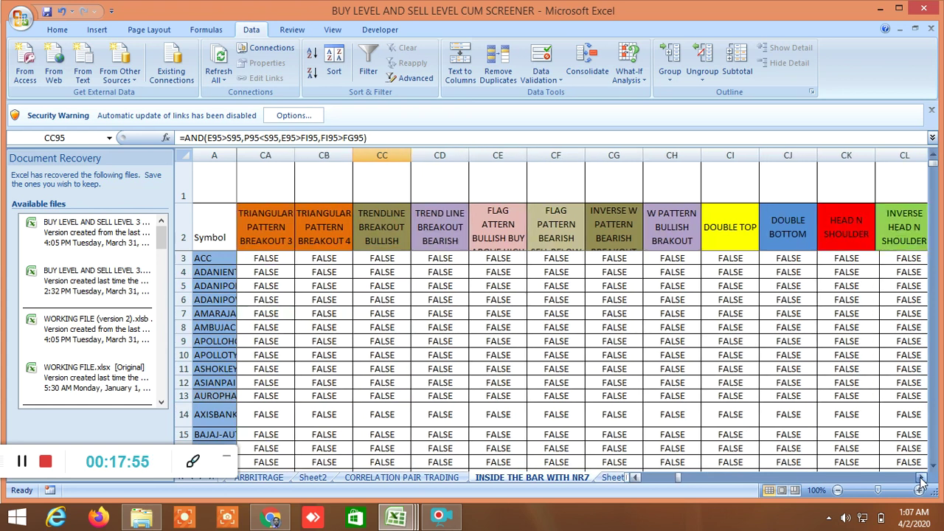
left_click(921, 480)
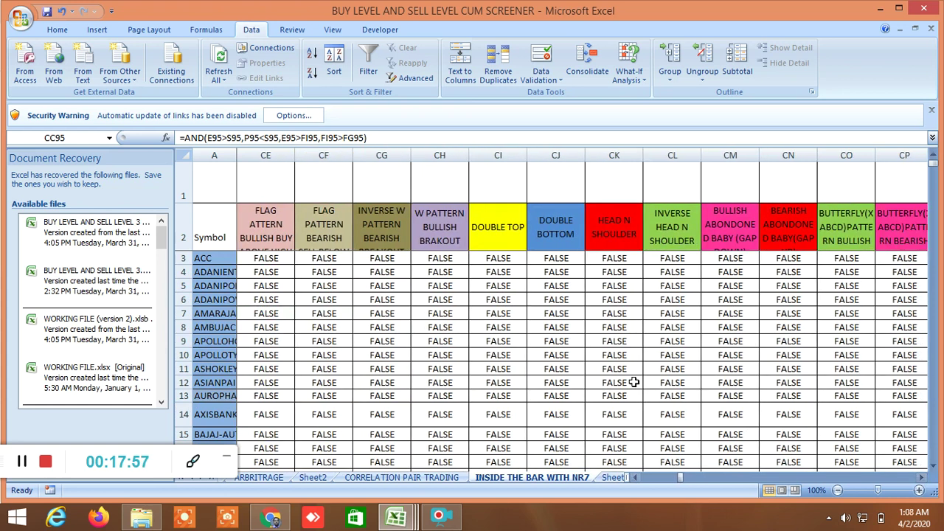
scroll(630, 381, "down", 10)
scroll(629, 381, "down", 6)
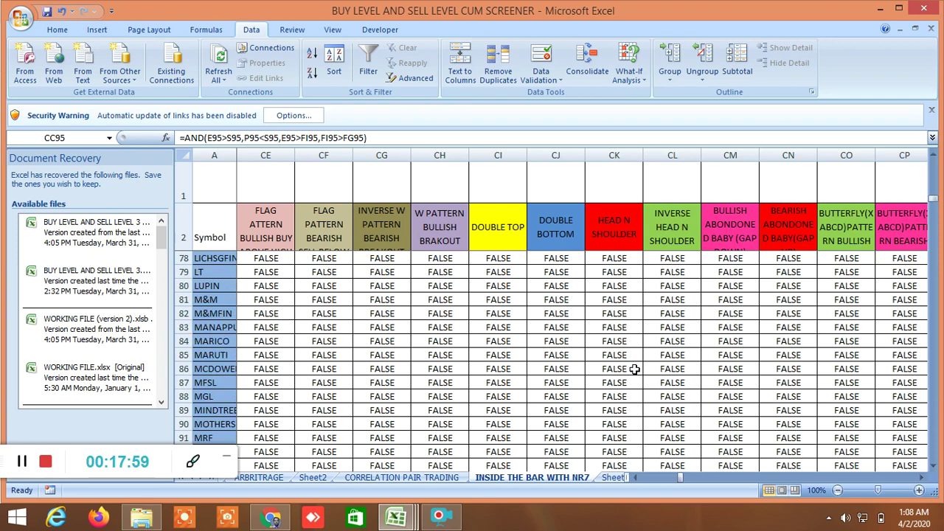
scroll(637, 360, "up", 16)
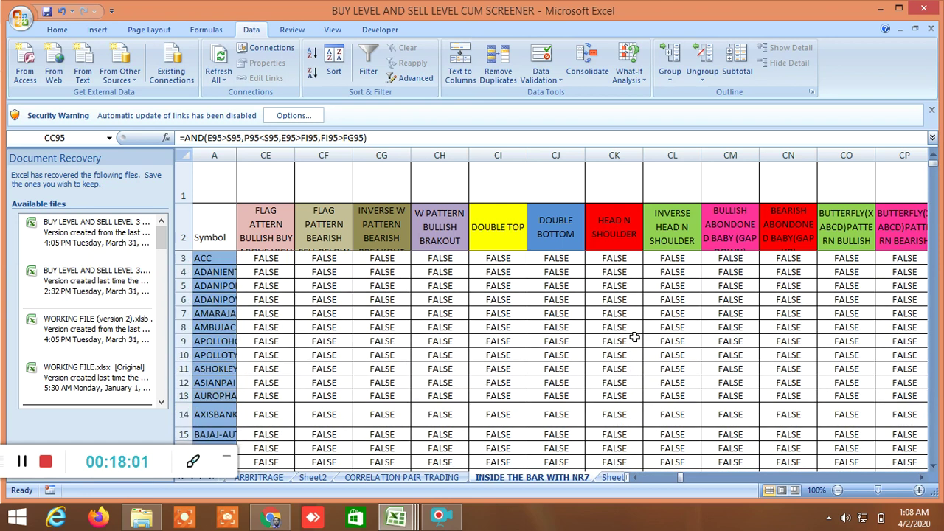
Step: Go across to the PIERCING PATTERN column and inspect its formulas in rows 17 and 18
left_click_drag(922, 479, 925, 483)
scroll(531, 386, "down", 1)
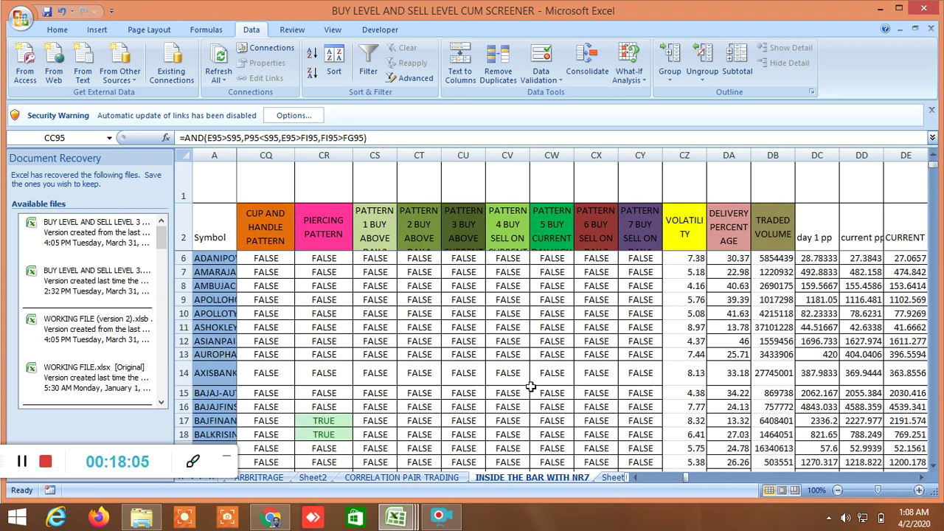
left_click(339, 422)
left_click(340, 439)
scroll(499, 389, "down", 4)
scroll(499, 385, "up", 5)
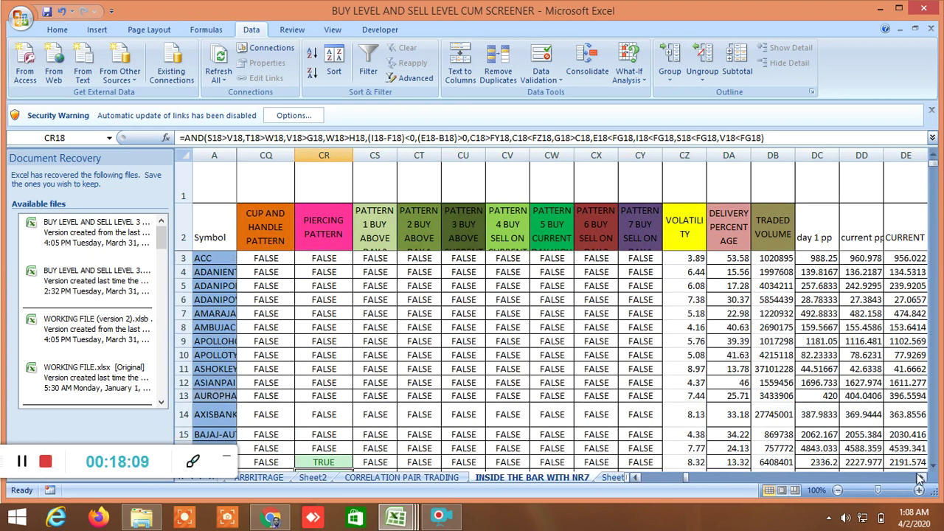
Step: Go across to the 7-day Fibonacci buy and sell levels and review their LTP position columns
left_click_drag(922, 478, 922, 478)
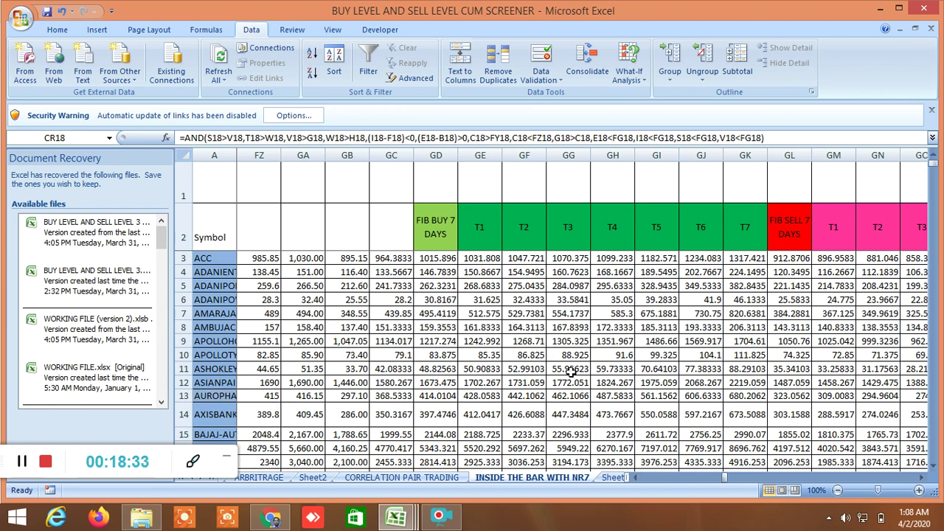
left_click(921, 481)
left_click(921, 481)
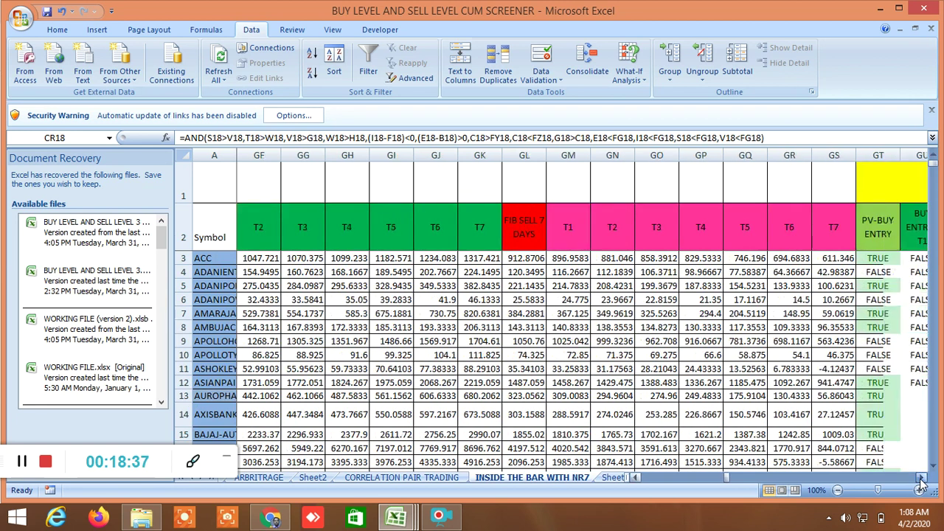
left_click(921, 481)
left_click(921, 481)
left_click(921, 481)
left_click(921, 481)
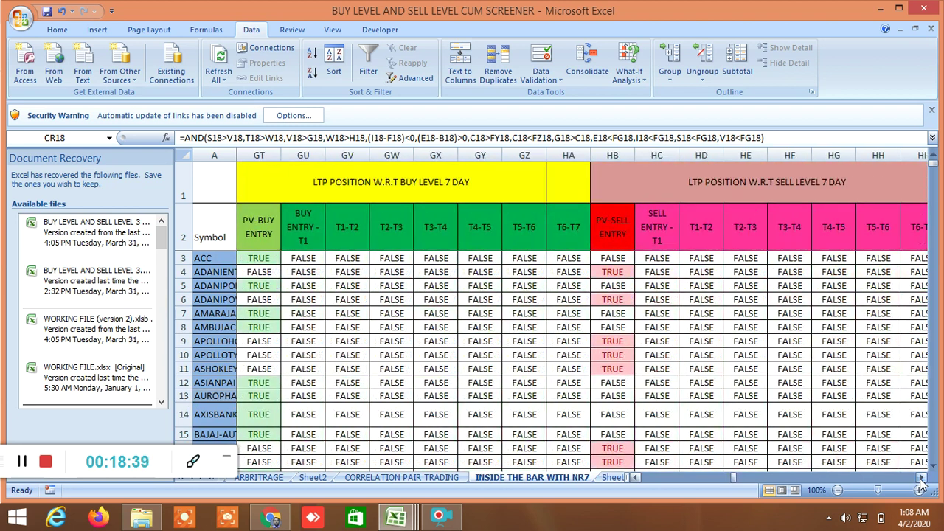
Step: Go across to the 3-day Fibonacci levels and review the LTP position columns for buy and sell level 3 days
left_click(921, 481)
left_click(921, 481)
left_click(920, 481)
left_click(921, 481)
left_click(921, 481)
left_click(920, 481)
left_click(921, 481)
left_click(921, 481)
left_click(921, 481)
left_click(920, 481)
left_click(921, 481)
left_click(920, 481)
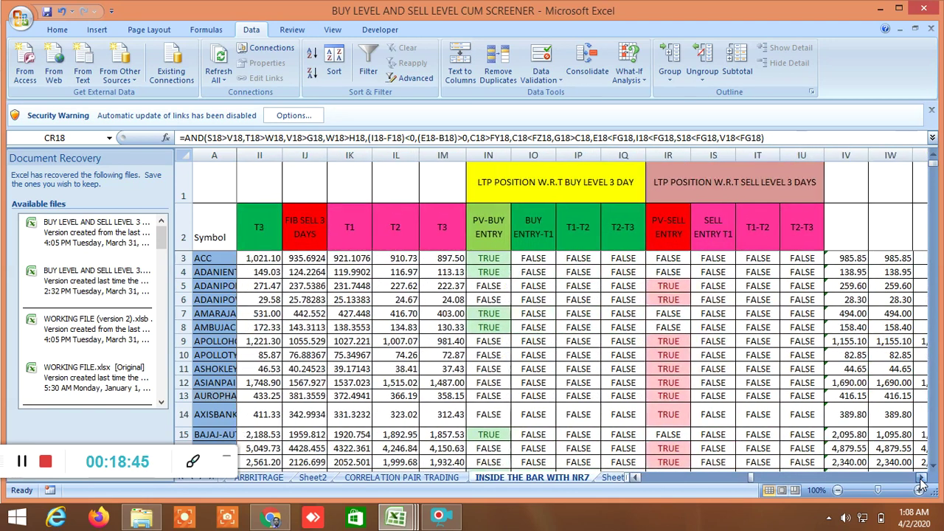
Step: Review the FIB BUY 2 DAYS and FIB SELL 2 DAYS levels with their targets and LTP position columns
left_click(921, 481)
left_click(921, 481)
left_click(921, 481)
left_click(921, 481)
left_click(921, 481)
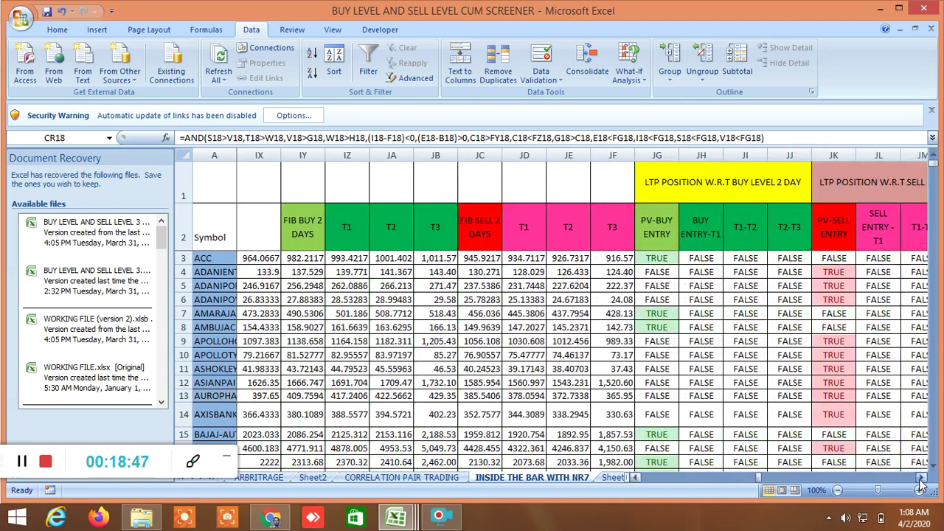
Step: Go across to the 1-day Fibonacci buy and sell levels and review their targets and LTP position columns
left_click(921, 481)
left_click(921, 481)
left_click(920, 481)
left_click(920, 481)
left_click(921, 481)
left_click(921, 481)
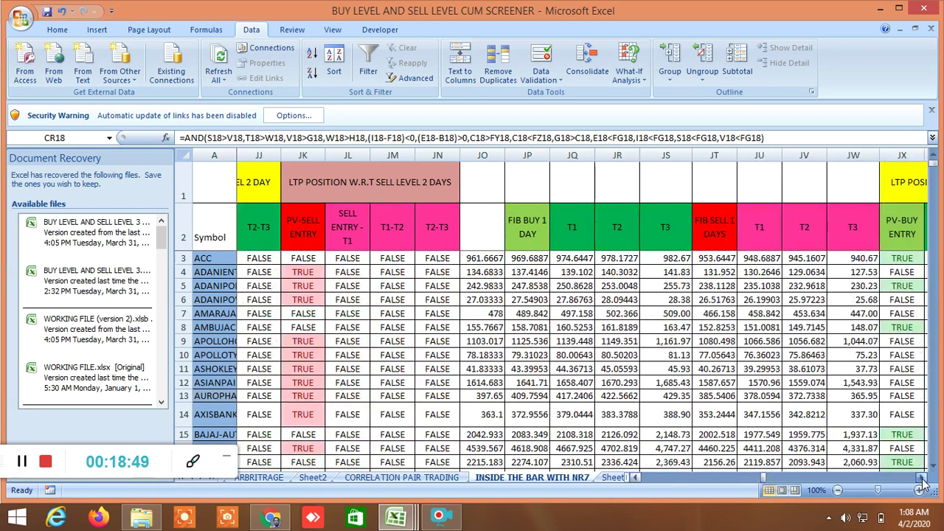
left_click(921, 481)
left_click(921, 481)
left_click(920, 481)
left_click(920, 481)
left_click(921, 481)
left_click(920, 481)
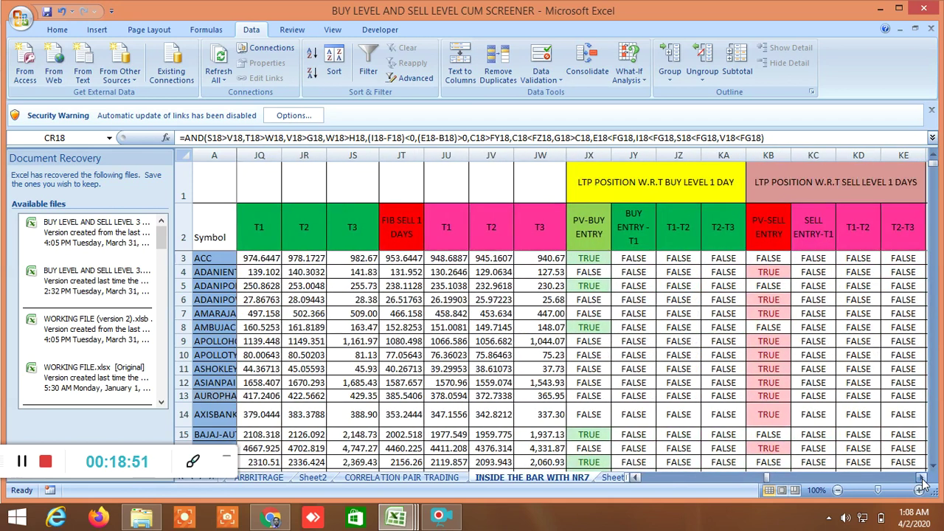
Step: Go across to the 15-day Fibonacci buy and sell levels and review their targets and LTP position columns
left_click(920, 481)
left_click(921, 481)
left_click(920, 481)
left_click(920, 481)
left_click(921, 481)
left_click(921, 481)
left_click(921, 481)
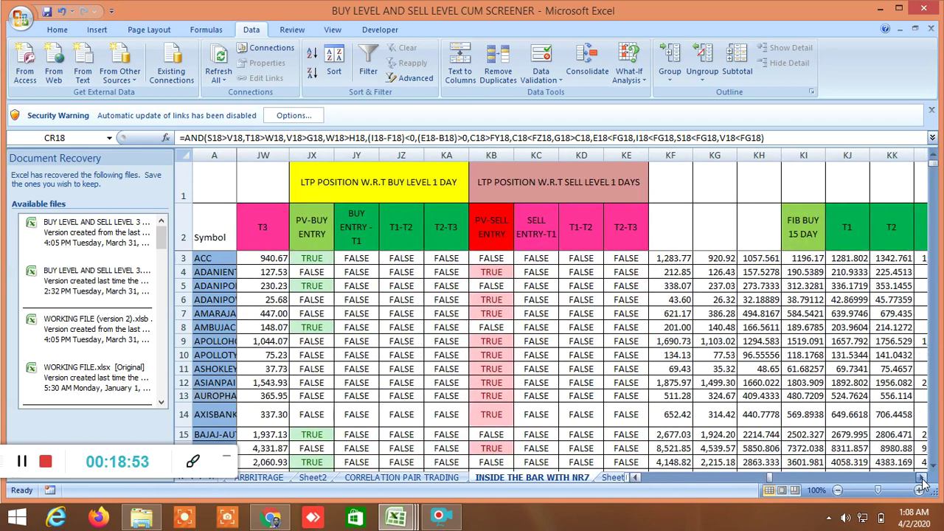
left_click(921, 481)
left_click(922, 480)
left_click(922, 481)
left_click(922, 480)
left_click(922, 480)
left_click(923, 481)
left_click(922, 480)
left_click(922, 481)
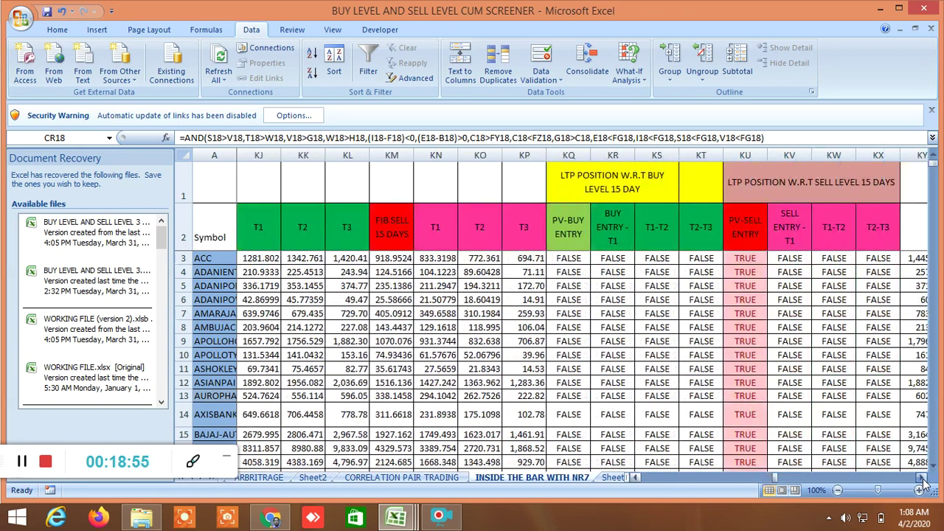
Step: Go across to the 30-day Fibonacci buy and sell levels and review their targets and LTP position columns
left_click(923, 480)
left_click(922, 480)
left_click(922, 480)
left_click(923, 481)
left_click(922, 480)
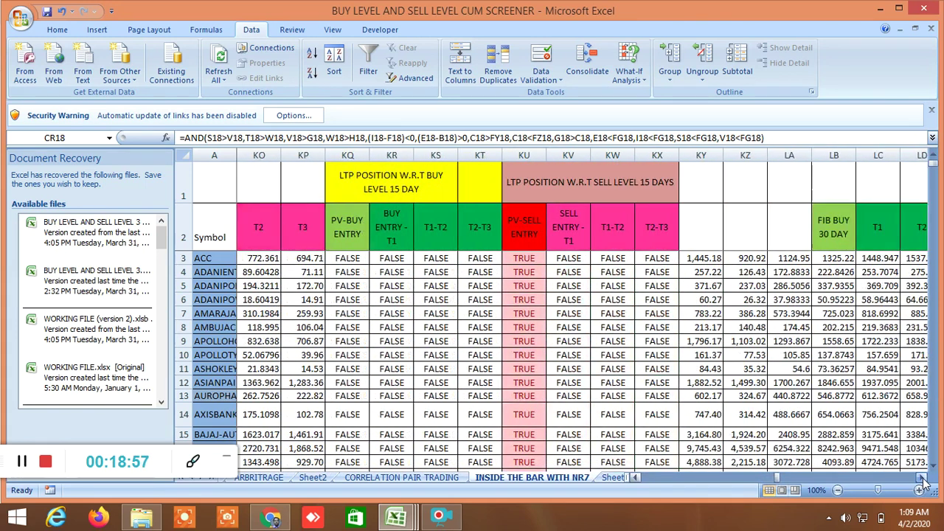
left_click(923, 480)
left_click(922, 480)
left_click(922, 480)
left_click(922, 480)
left_click(922, 481)
left_click(922, 480)
left_click(922, 480)
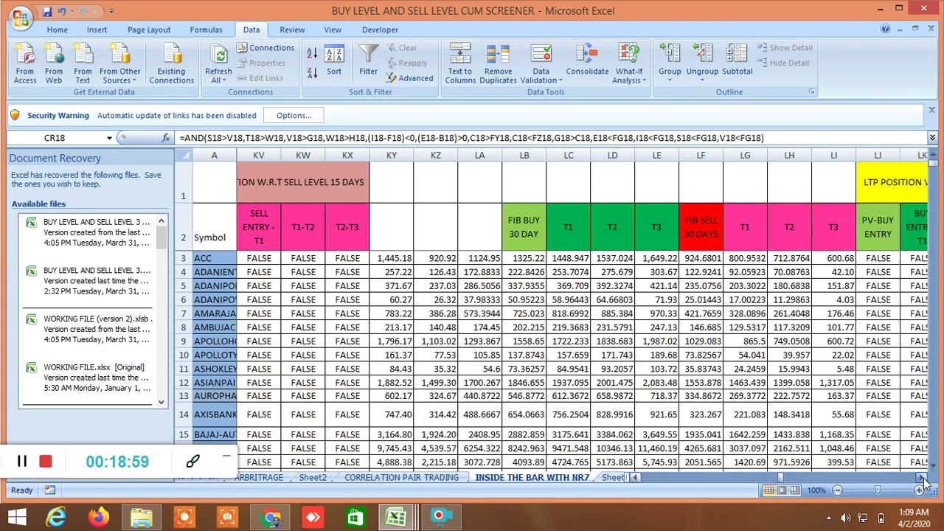
left_click(923, 481)
left_click(922, 480)
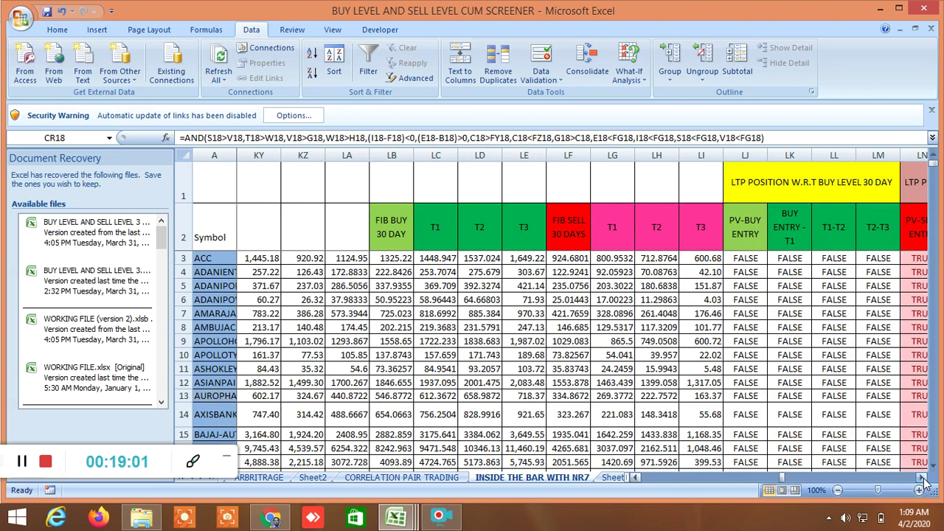
left_click(923, 480)
left_click(922, 481)
left_click(922, 481)
left_click(922, 481)
left_click(922, 480)
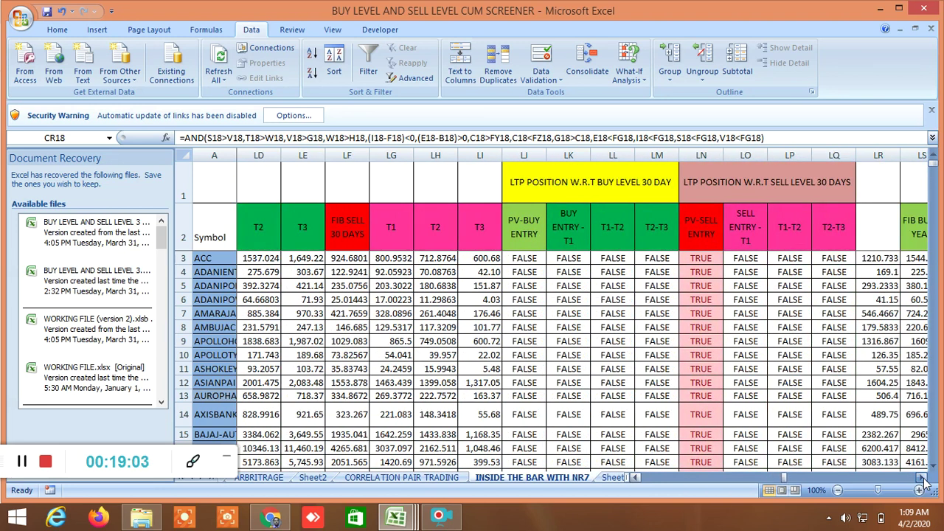
Step: Go across to the 1-year Fibonacci buy and sell levels and review their targets and LTP position columns
left_click(922, 480)
left_click(922, 481)
left_click(922, 480)
left_click(923, 481)
left_click(922, 480)
left_click(923, 481)
left_click(922, 480)
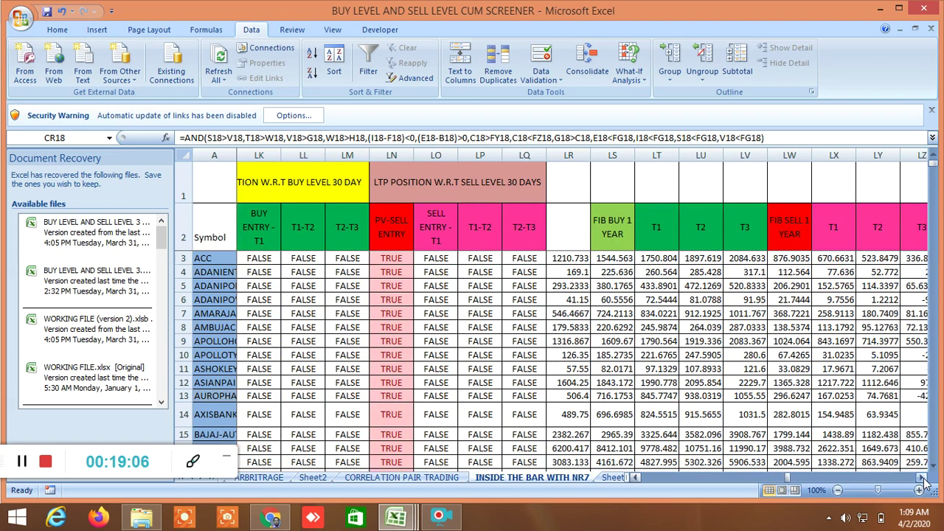
left_click(922, 480)
left_click(922, 480)
left_click(922, 480)
left_click(922, 480)
left_click(922, 480)
left_click(922, 480)
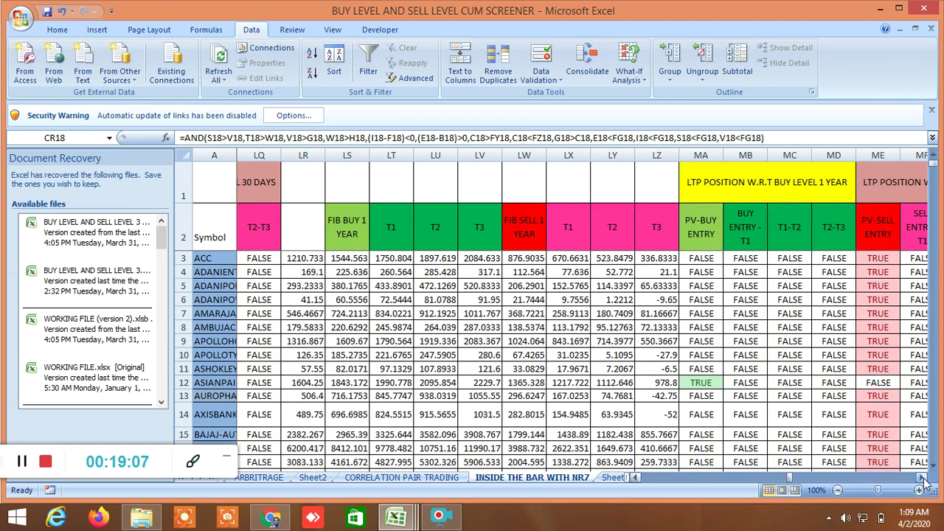
left_click(922, 480)
left_click(922, 480)
left_click(922, 481)
left_click(922, 480)
left_click(922, 481)
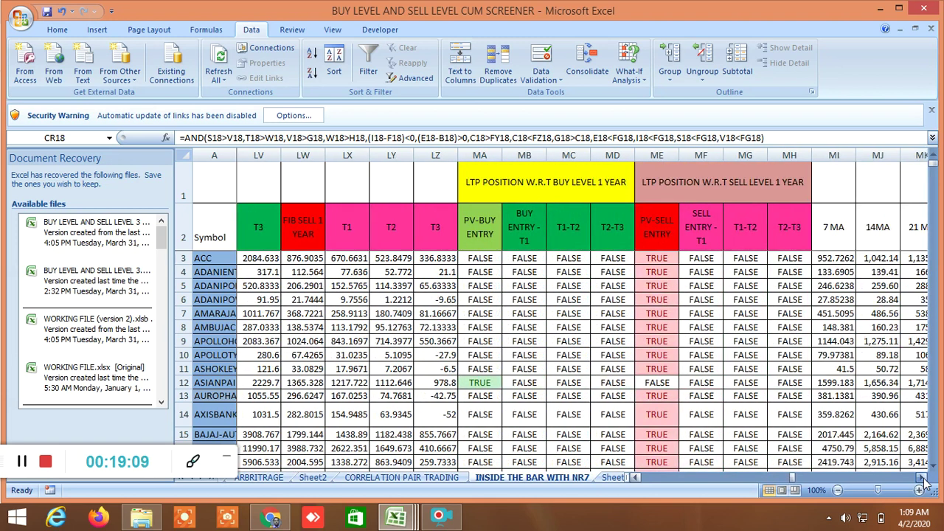
Step: Go across to the 7, 14 and 21 MA columns and review the 7-14-21 crossover up and down signals
left_click(923, 480)
left_click(922, 480)
left_click(922, 480)
left_click(922, 481)
left_click(922, 481)
left_click(922, 480)
left_click(922, 480)
left_click(922, 481)
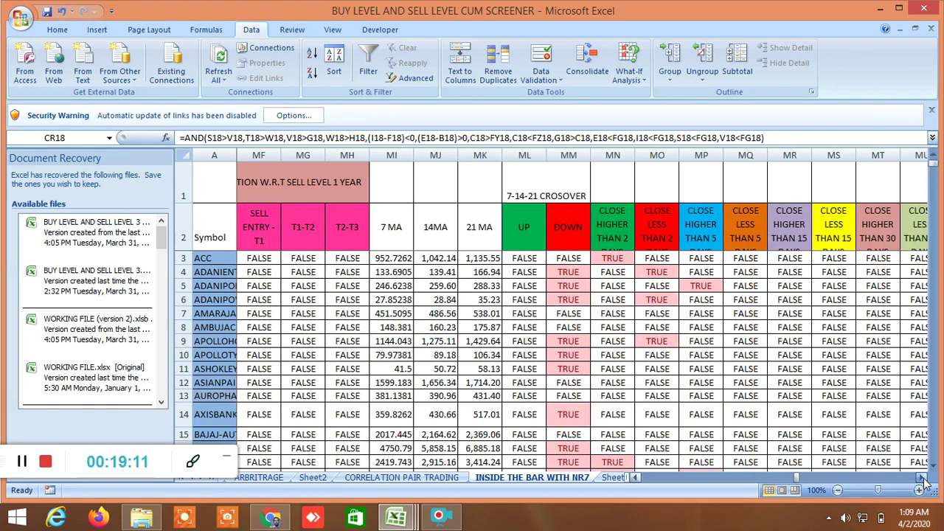
Step: Review the close higher and close less comparison columns up to 1 year and continue across to the CPR 7 DAYS section
left_click(923, 481)
left_click(923, 480)
left_click(922, 480)
left_click(923, 480)
left_click(922, 481)
left_click(922, 481)
left_click(922, 480)
left_click(922, 480)
left_click(922, 481)
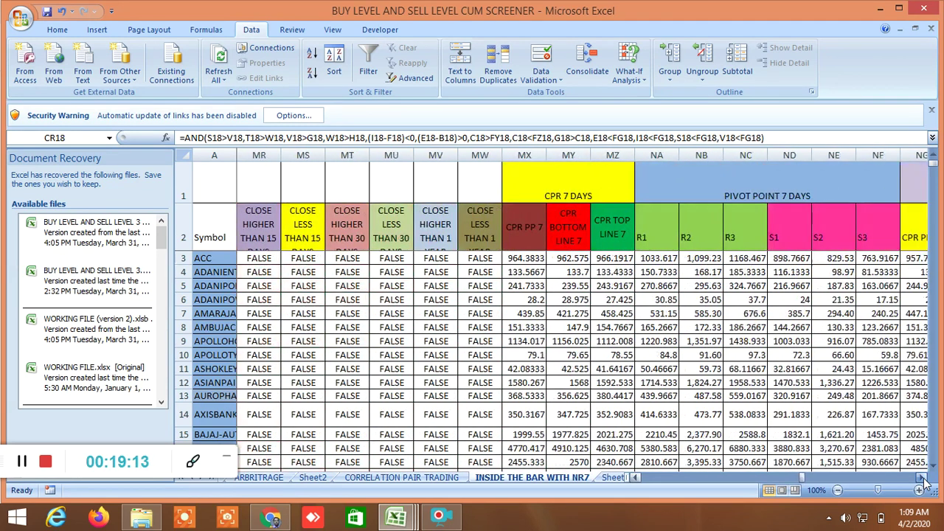
Step: Review the PIVOT POINT 7 DAYS levels and continue across to the 5-day CPR and pivot point columns
left_click(922, 481)
left_click(922, 480)
left_click(922, 481)
left_click(922, 480)
left_click(922, 480)
left_click(922, 480)
left_click(922, 480)
left_click(922, 480)
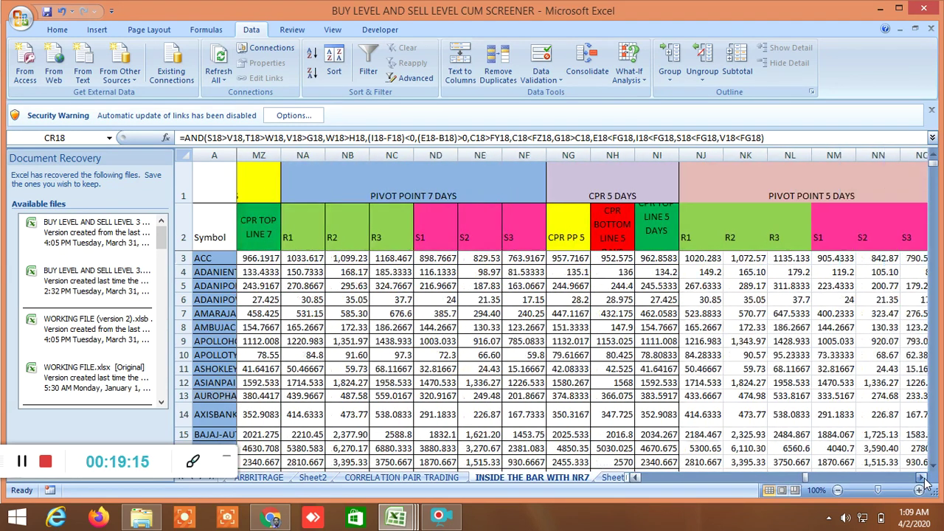
Step: Go across to the 3-day CPR and pivot point columns and review their support and resistance levels
left_click(922, 481)
left_click(922, 480)
left_click(923, 480)
left_click(922, 480)
left_click(922, 480)
left_click(922, 480)
left_click(922, 480)
left_click(922, 480)
left_click(922, 480)
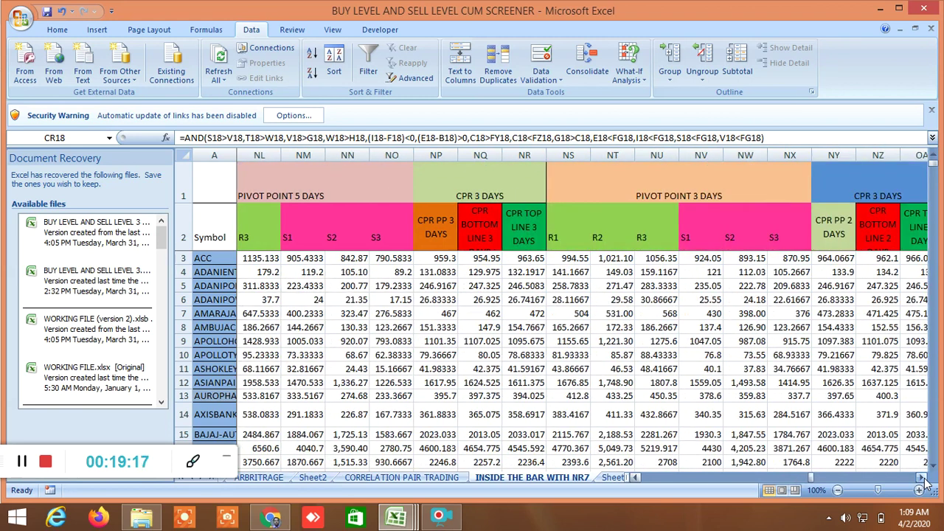
Step: Go across to the 2-day CPR and PIVOT POINT 2 DAYS columns and review their levels
left_click(922, 480)
left_click(922, 480)
left_click(922, 481)
left_click(922, 480)
left_click(922, 481)
left_click(922, 480)
left_click(923, 480)
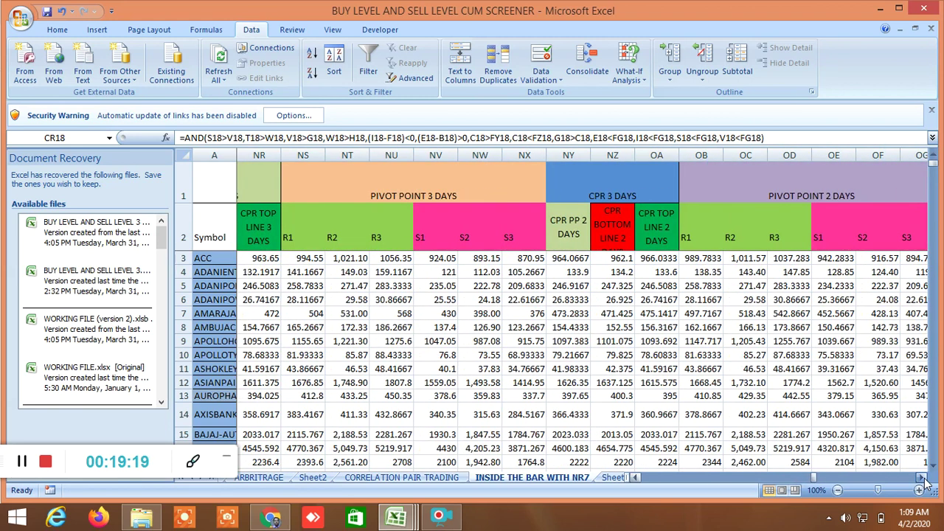
Step: Go across to the CPR 1 DAYS and PIVOT POINT 1 DAYS columns and review their levels
left_click(923, 480)
left_click(923, 480)
left_click(923, 480)
left_click(923, 480)
left_click(922, 481)
left_click(922, 480)
left_click(922, 480)
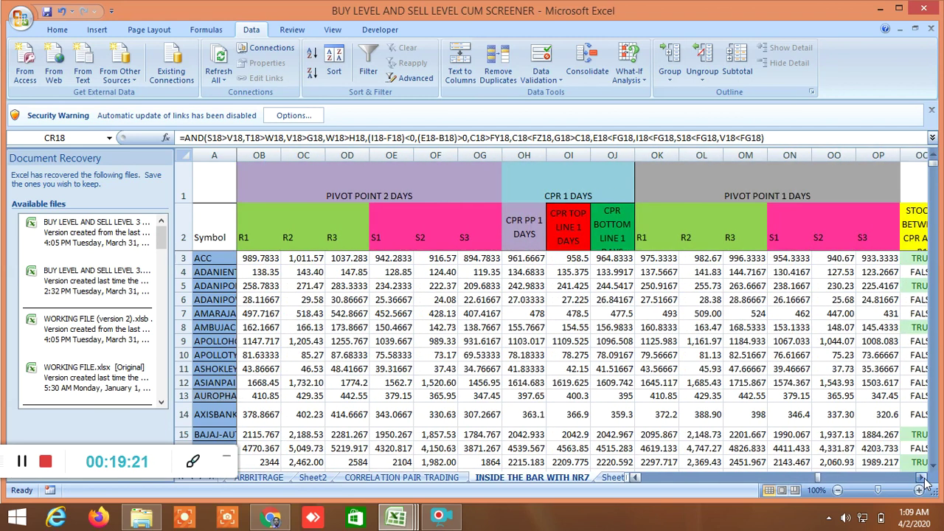
Step: Review the two STOCKS BETWEEN CPR signal columns and continue across to the SEE NEXT SECTION divider
left_click(922, 480)
left_click(922, 480)
left_click(922, 480)
left_click(922, 480)
left_click(923, 481)
left_click(922, 480)
left_click(923, 481)
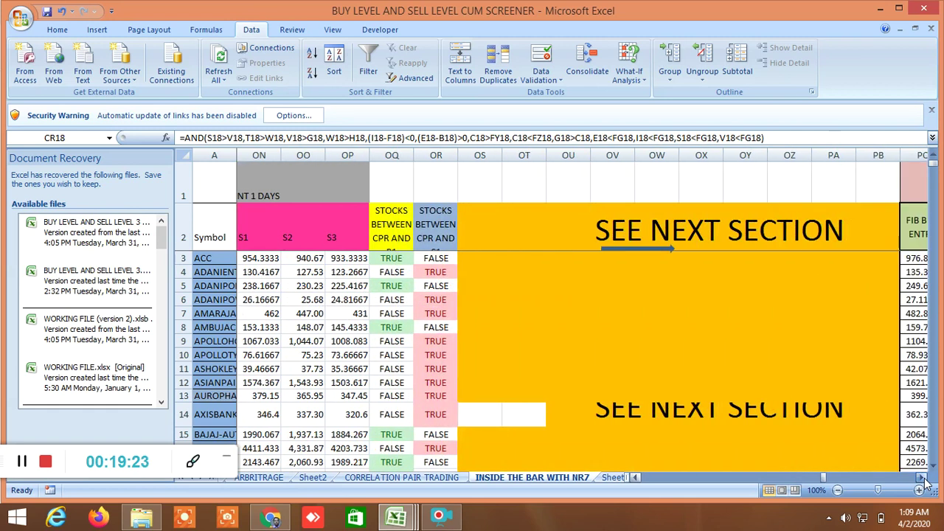
Step: Go past the divider to the daily volatility Fibonacci levels and review the FIB BUY ENTRY and R1 to R9 columns
left_click(922, 480)
left_click(922, 481)
left_click(922, 480)
left_click(922, 480)
left_click(922, 480)
left_click(922, 480)
left_click(922, 480)
left_click(922, 480)
left_click(922, 481)
left_click(922, 480)
left_click(922, 480)
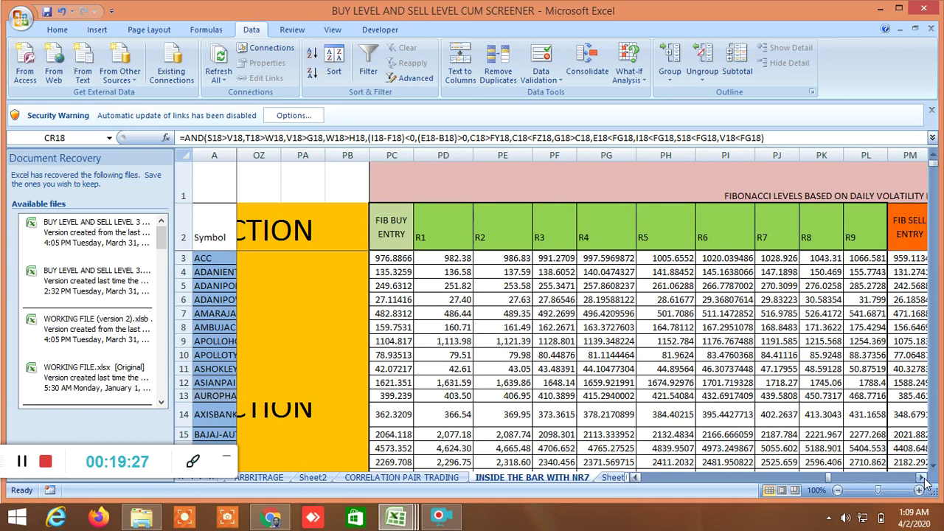
left_click(922, 480)
left_click(922, 480)
left_click(922, 480)
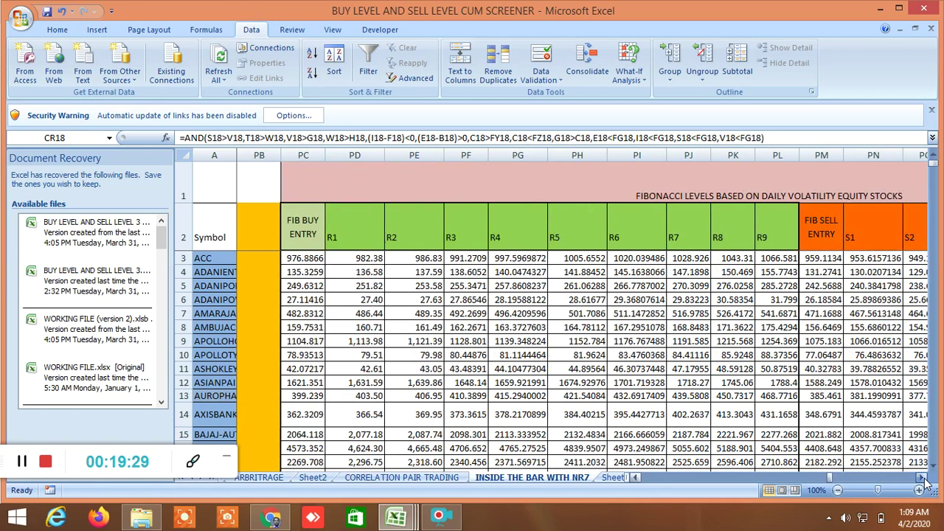
Step: Review the FIB SELL ENTRY and S1 to S9 columns of the daily volatility Fibonacci levels
left_click(922, 480)
left_click(922, 480)
left_click(922, 480)
left_click(922, 480)
left_click(922, 480)
left_click(922, 480)
left_click(922, 480)
left_click(922, 481)
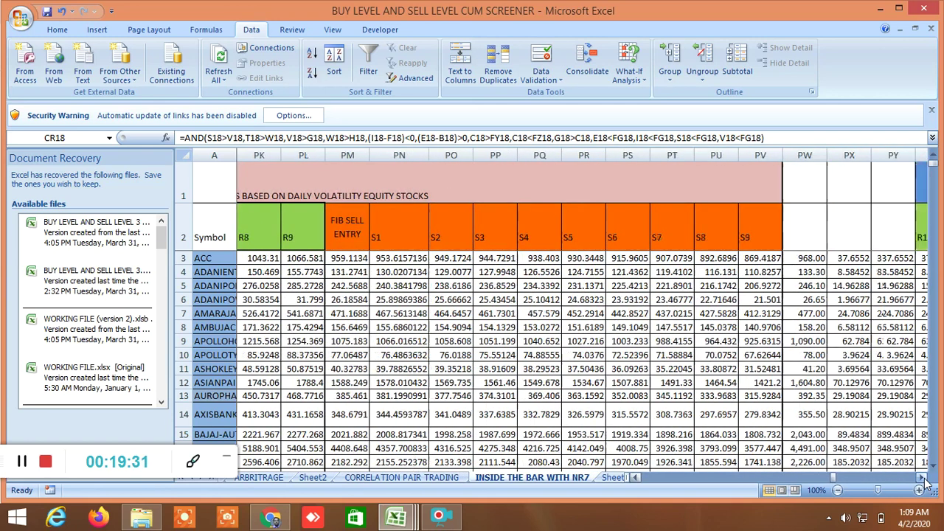
Step: Go across to the volatility-based angle calculation section and review its first resistance columns, including BUY ENTRY R3
left_click(922, 480)
left_click(922, 481)
left_click(922, 480)
left_click(922, 480)
left_click(923, 481)
left_click(922, 481)
left_click(922, 480)
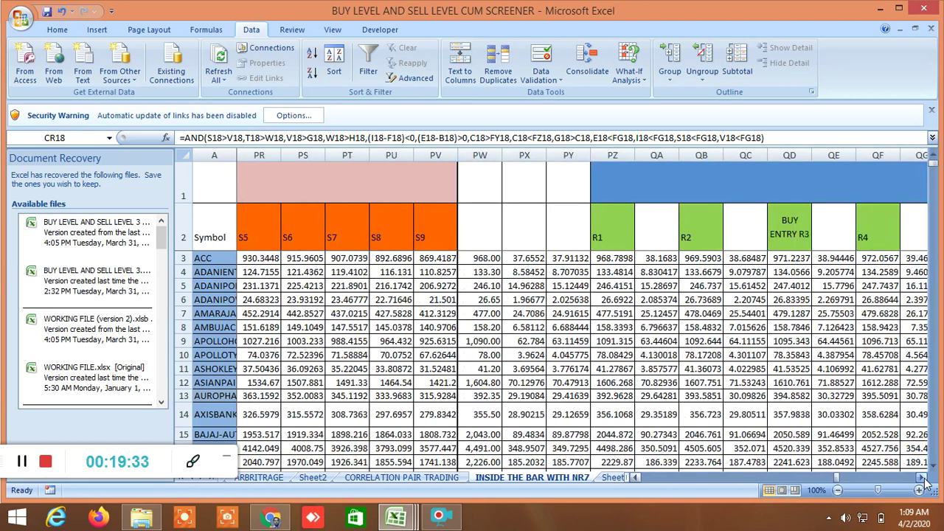
left_click(922, 480)
left_click(922, 480)
left_click(922, 480)
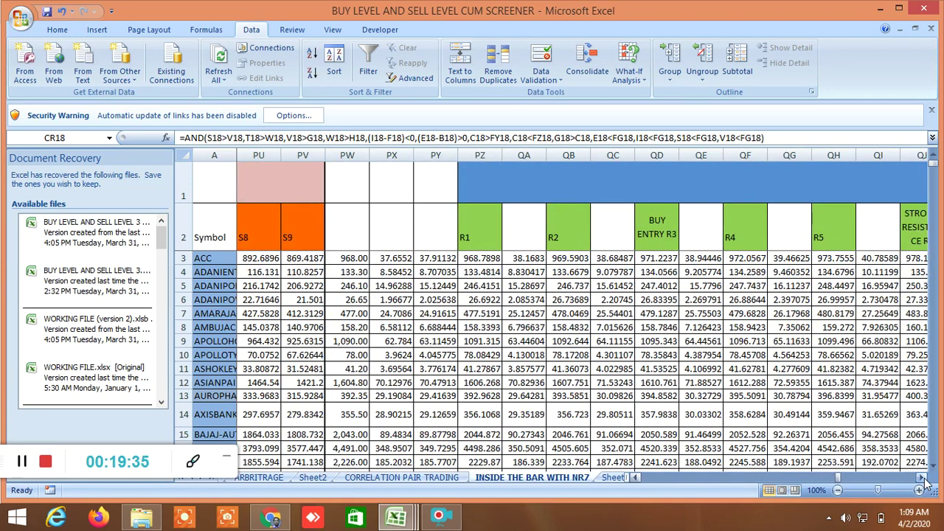
left_click(922, 480)
left_click(922, 481)
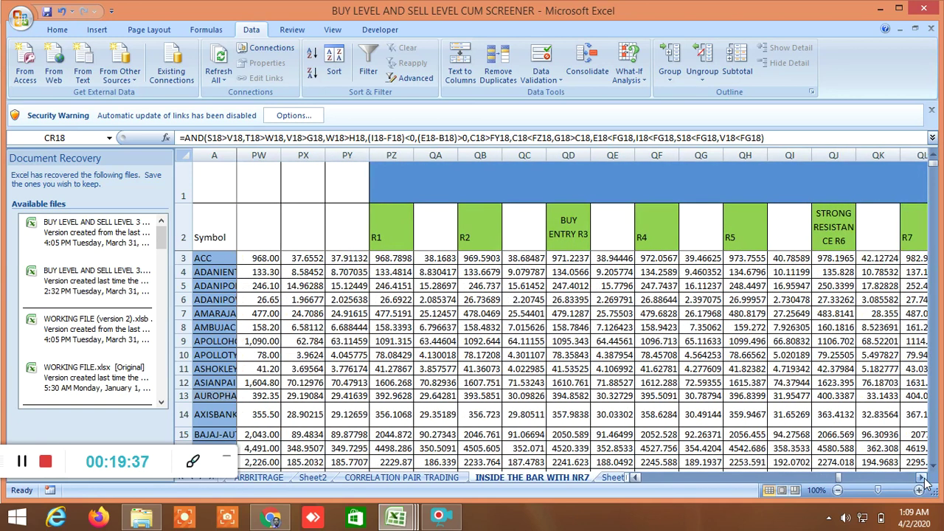
Step: Review the angle calculation columns from STRONG RESISTANCE R6 through R11 and on to SELL ENTRY S3
left_click(922, 480)
left_click(922, 480)
left_click(922, 480)
left_click(922, 480)
left_click(923, 481)
left_click(922, 480)
left_click(922, 480)
left_click(923, 480)
left_click(922, 480)
left_click(922, 480)
left_click(922, 480)
left_click(922, 480)
left_click(922, 480)
left_click(922, 480)
left_click(922, 480)
left_click(923, 480)
left_click(922, 481)
left_click(922, 480)
left_click(922, 480)
left_click(922, 481)
left_click(923, 481)
left_click(922, 480)
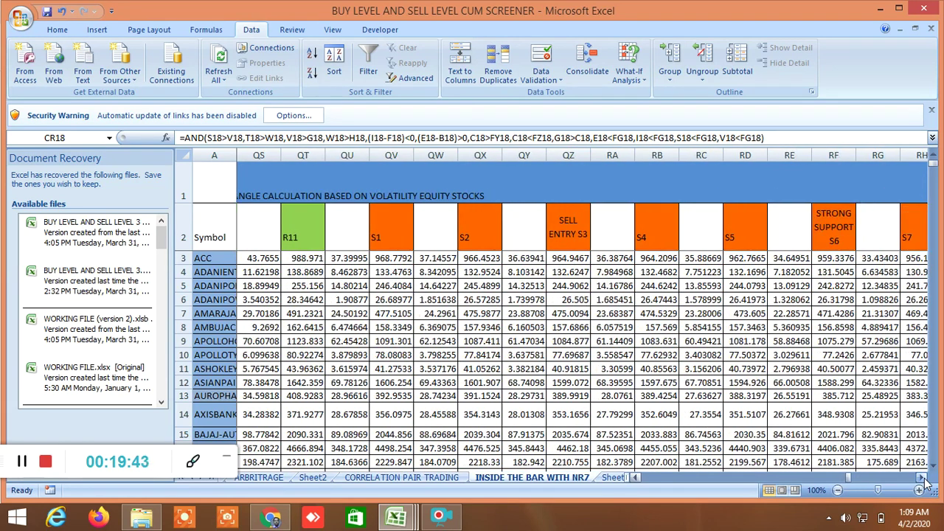
Step: Review the remaining angle calculation support columns, from STRONG SUPPORT S6 through S11
left_click(923, 480)
left_click(922, 480)
left_click(922, 480)
left_click(922, 480)
left_click(922, 480)
left_click(923, 480)
left_click(922, 480)
left_click(922, 481)
left_click(923, 480)
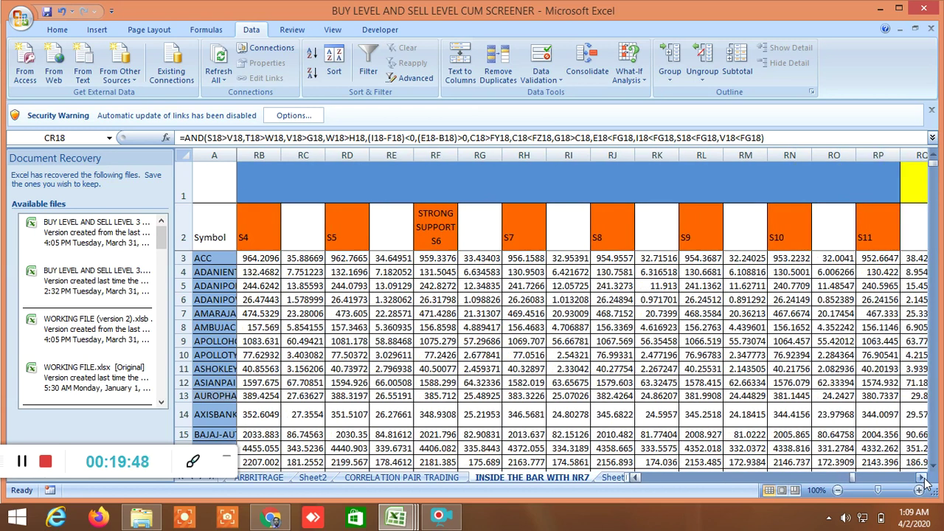
Step: Go across to the volatility-based Gann degree section and review the green degree columns from 12.5 to 225
left_click(922, 480)
left_click(922, 481)
left_click(922, 481)
left_click(922, 481)
left_click(922, 480)
left_click(923, 480)
left_click(922, 480)
left_click(922, 480)
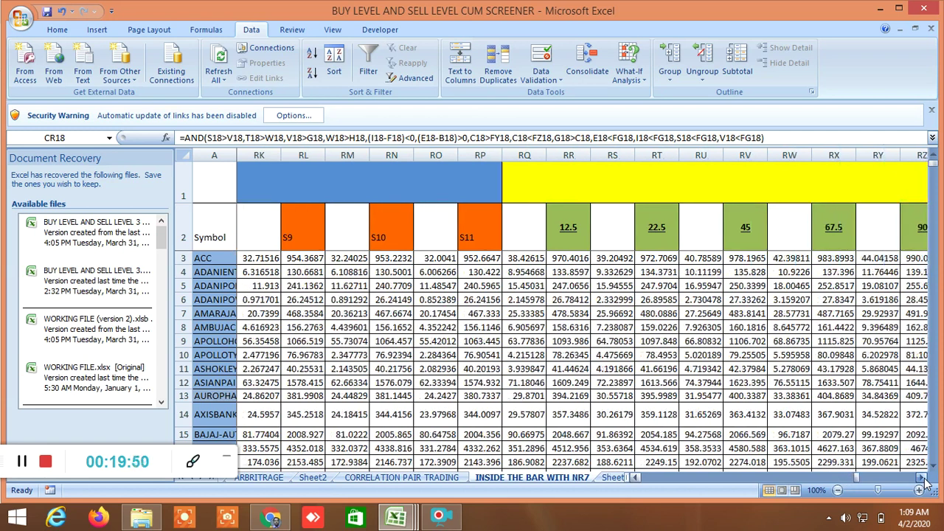
left_click(923, 480)
left_click(922, 480)
left_click(922, 480)
left_click(923, 480)
left_click(922, 480)
left_click(922, 480)
left_click(922, 480)
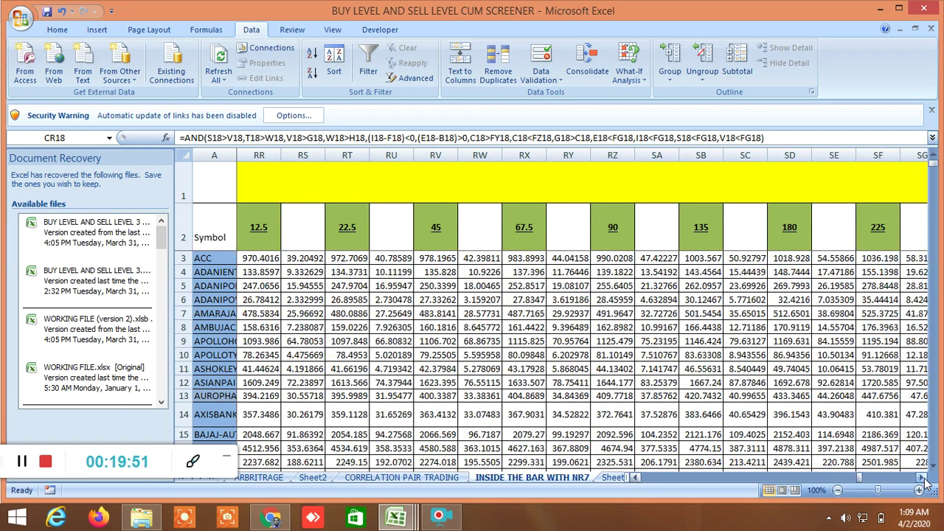
Step: Review the green Gann degree columns from 270 to 360 and continue to the first red degree columns
left_click(922, 480)
left_click(922, 480)
left_click(922, 480)
left_click(922, 481)
left_click(922, 480)
left_click(922, 480)
left_click(922, 481)
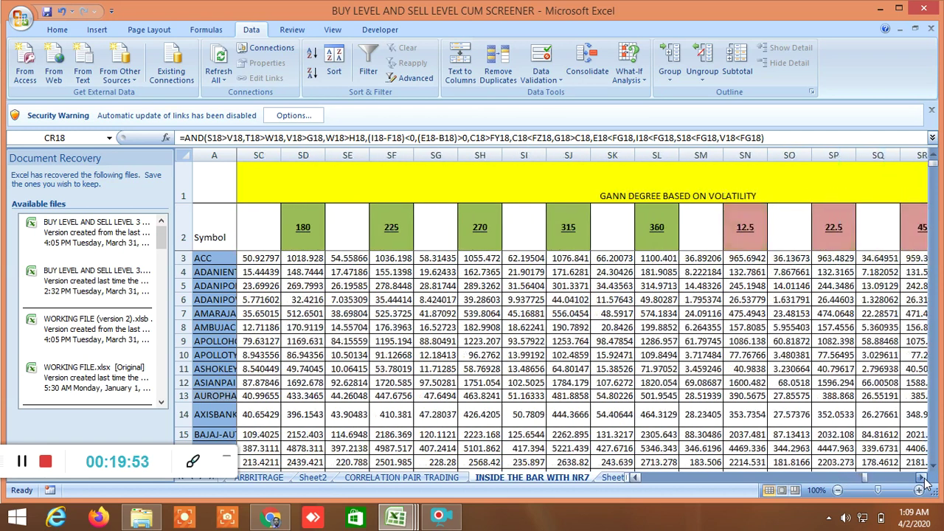
Step: Review the red Gann degree columns through 360, up to the start of the next Fibonacci section
left_click(923, 480)
left_click(922, 480)
left_click(922, 481)
left_click(922, 481)
left_click(922, 480)
left_click(922, 481)
left_click(922, 480)
left_click(922, 480)
left_click(922, 480)
left_click(922, 480)
left_click(922, 480)
left_click(922, 480)
left_click(922, 481)
left_click(922, 480)
left_click(922, 481)
left_click(922, 480)
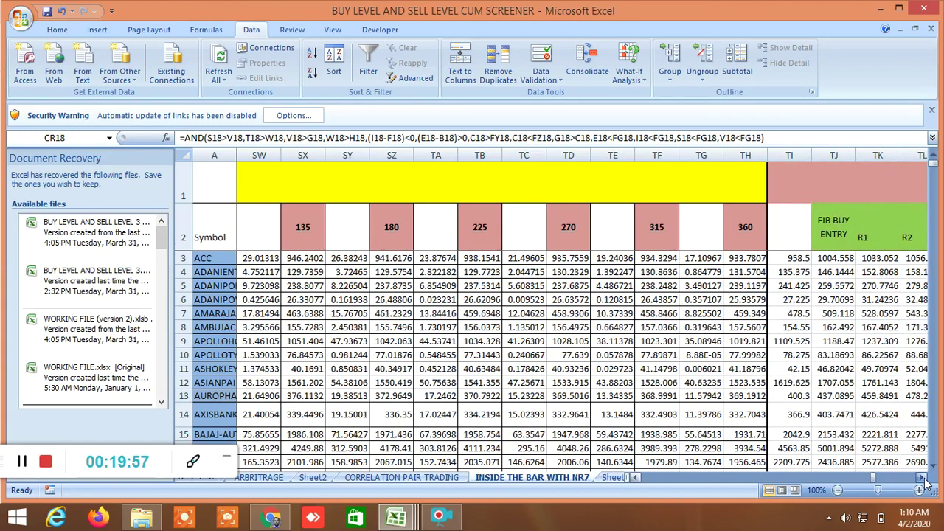
Step: Go across to the FIBONACCI LEVELS BASED ON 1 STANDARD DEVIATION section and review its buy entry and R1 to R9 columns
left_click(922, 480)
left_click(922, 480)
left_click(922, 480)
left_click(922, 481)
left_click(922, 480)
left_click(922, 480)
left_click(922, 481)
left_click(922, 481)
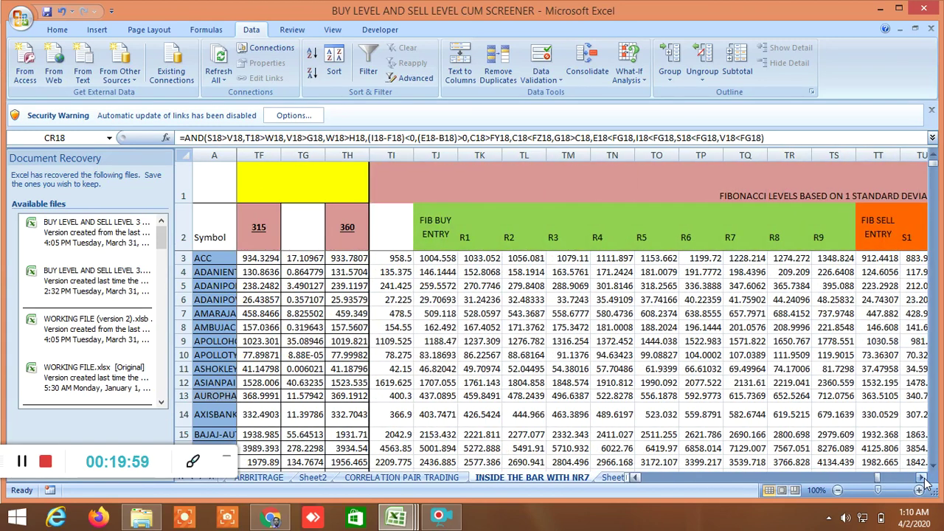
Step: Review the FIB SELL ENTRY and S1 to S9 columns of the one standard deviation Fibonacci levels
left_click(922, 481)
left_click(922, 480)
left_click(922, 480)
left_click(922, 481)
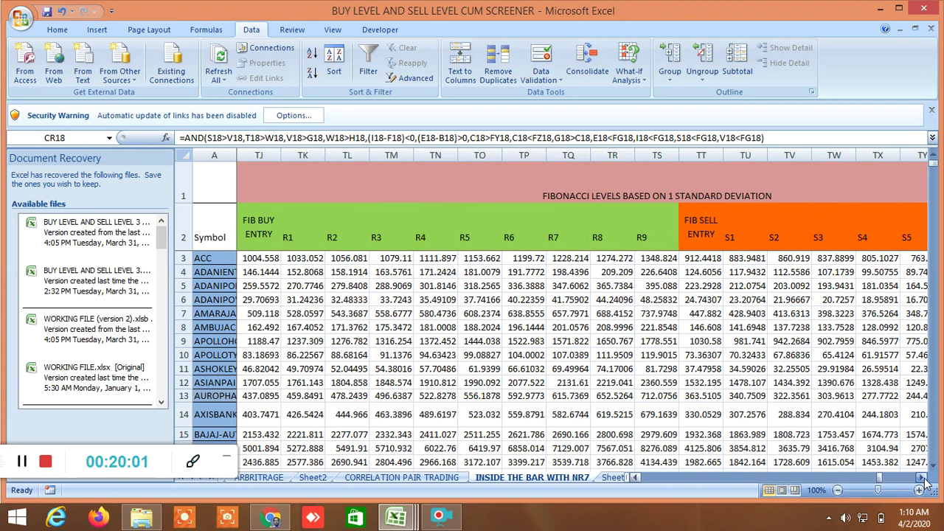
left_click(922, 480)
left_click(922, 481)
left_click(922, 480)
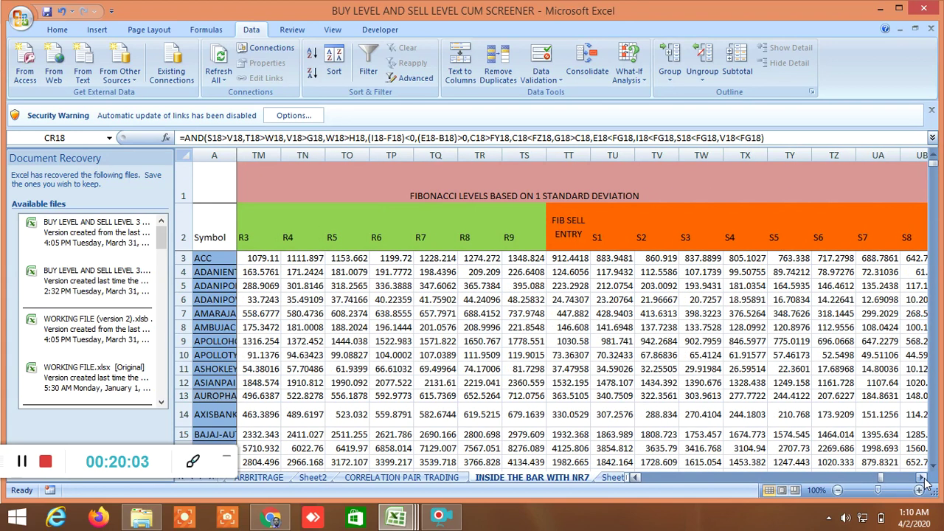
left_click(923, 480)
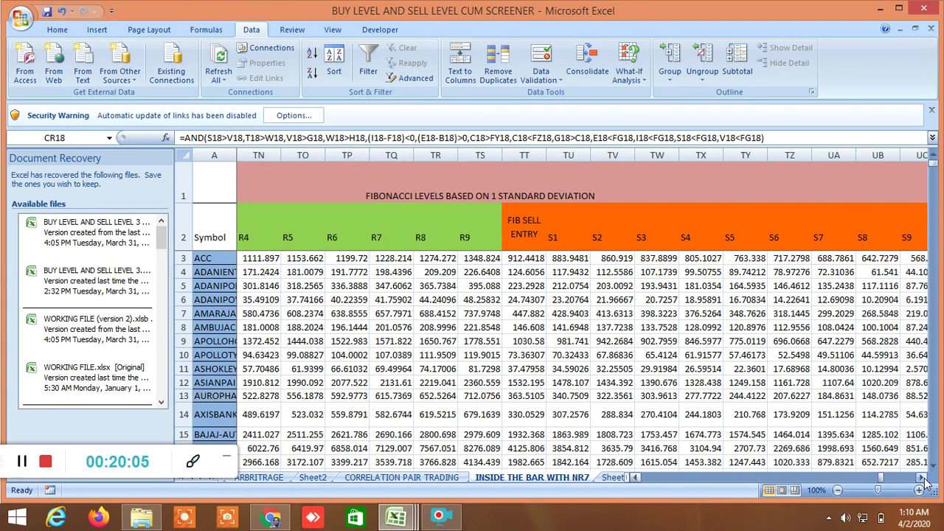
Step: Go across to the volatility-based Elliot wave calculation and review its WAVE 1 to 5 and A, B, C columns
left_click(923, 481)
left_click(922, 481)
left_click(923, 481)
left_click(923, 480)
left_click(925, 480)
left_click(925, 480)
left_click(924, 480)
left_click(924, 480)
left_click(924, 480)
left_click(924, 480)
left_click(925, 480)
left_click(925, 480)
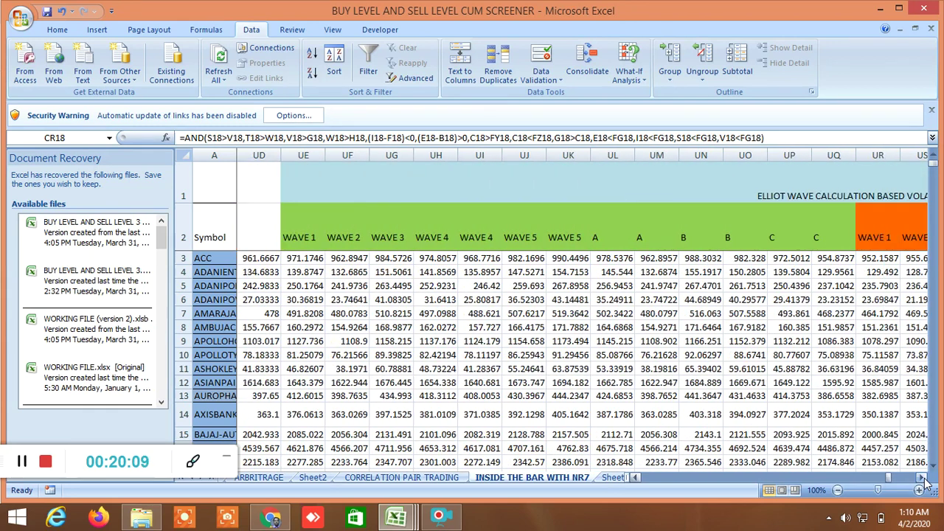
left_click(923, 477)
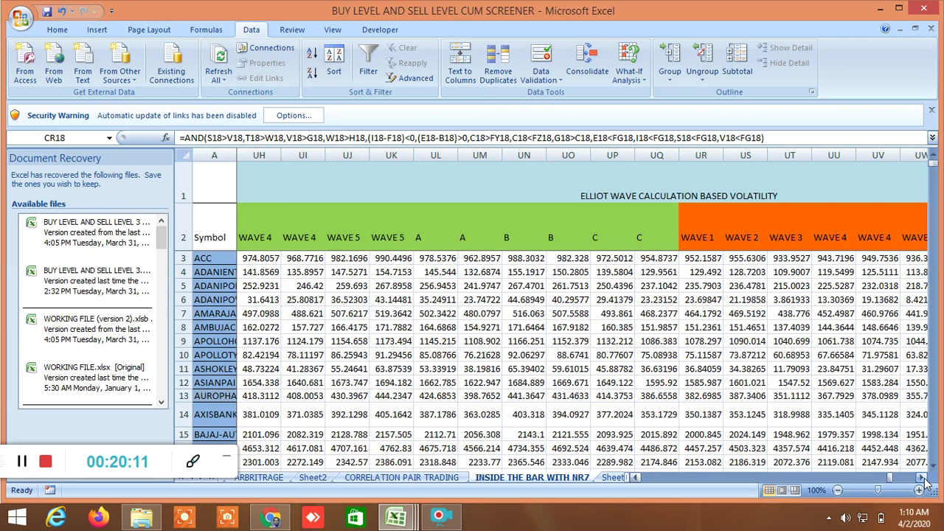
Step: Go past the Elliot wave price columns and review the Elliot wave uptrend and correction time columns
left_click(923, 477)
left_click(923, 478)
left_click(923, 477)
left_click(923, 478)
left_click(922, 478)
left_click(923, 478)
left_click(923, 477)
left_click(923, 478)
left_click(923, 477)
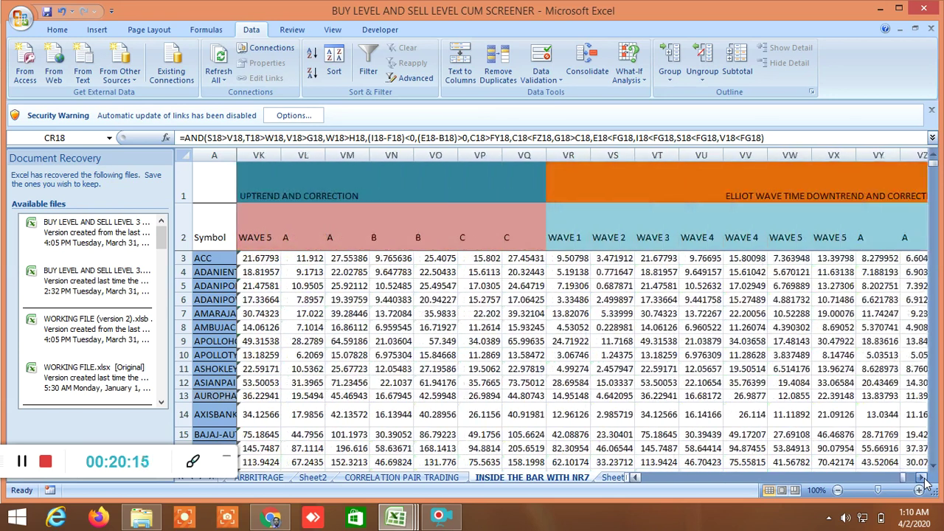
Step: Review the ELLIOT WAVE TIME DOWNTREND AND CORRECTION columns from WAVE 1 through C
left_click(923, 477)
left_click(922, 477)
left_click(923, 477)
left_click(923, 477)
left_click(923, 477)
left_click(923, 477)
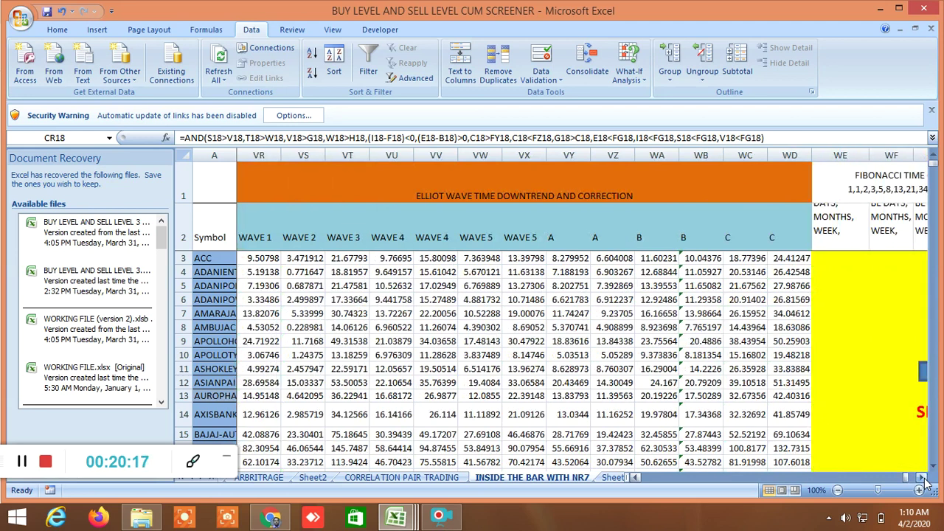
Step: Go across to the FIBONACCI TIME CYCLE section and review its notes and the SEE NEXT SECTION divider
left_click(923, 478)
left_click(923, 477)
left_click(923, 478)
left_click(923, 477)
left_click(923, 477)
left_click(923, 477)
left_click(923, 478)
left_click(923, 478)
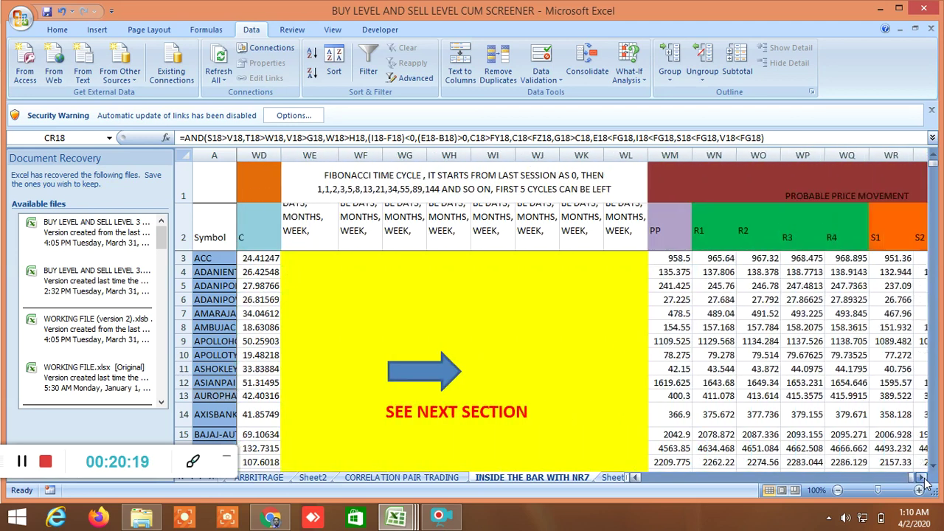
Step: Go across to the PROBABLE PRICE MOVEMENT section and review its PP, R1 to R4 and S1 to S4 columns
left_click(923, 477)
left_click(923, 477)
left_click(923, 477)
left_click(923, 477)
left_click(923, 478)
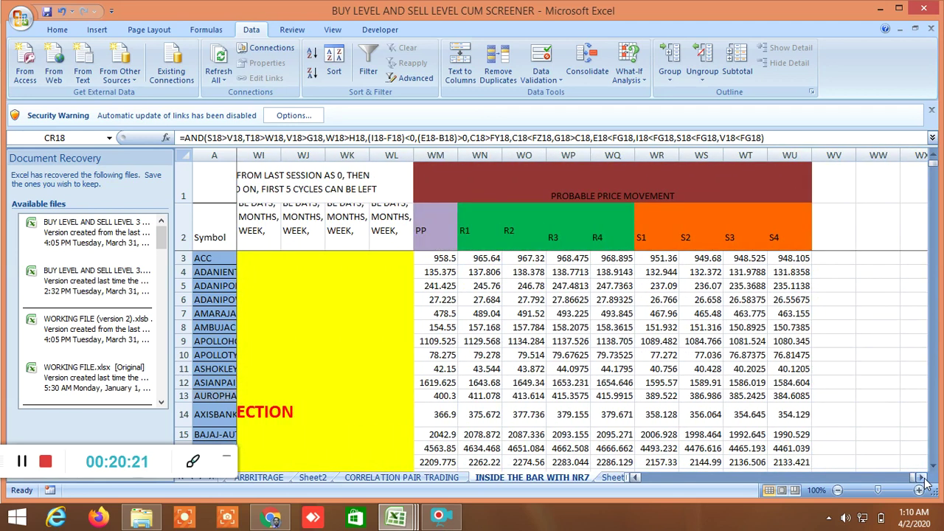